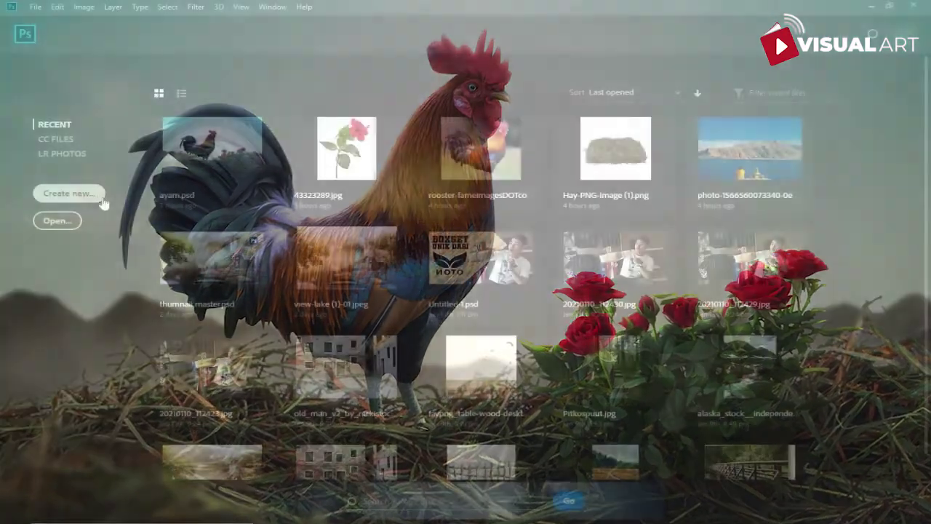
Create Untitled-1 as a 29.7 × 21 cm landscape document at 300 ppi with a white background.
{"action": "left_click", "coordinate": [101, 198]}
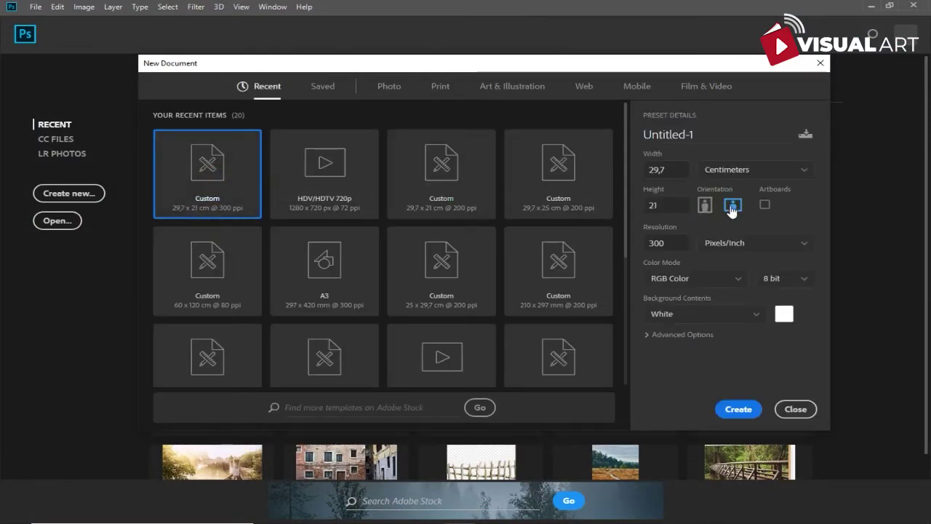
{"action": "left_click", "coordinate": [737, 409]}
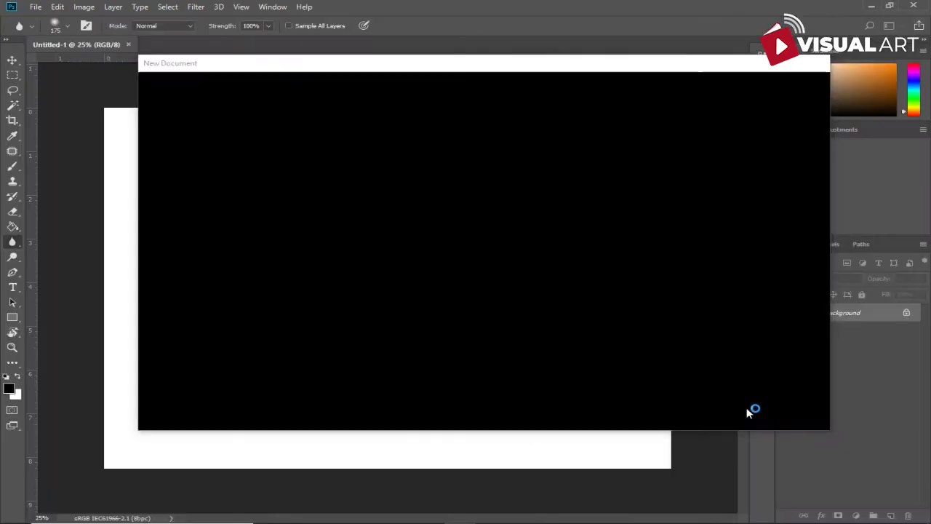
Drag the sunrise sky photo from Explorer onto the canvas and stretch it across the top.
{"action": "key", "text": "v"}
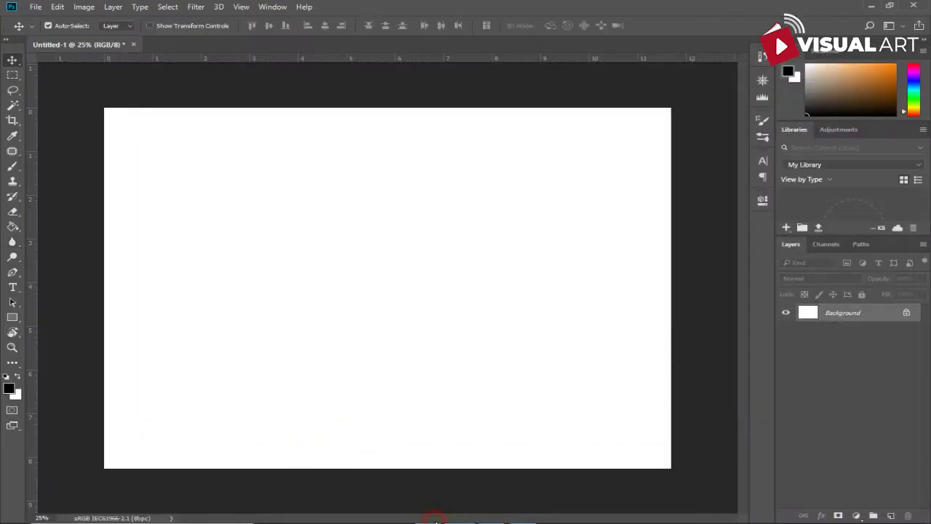
{"action": "key", "text": "alt+Tab"}
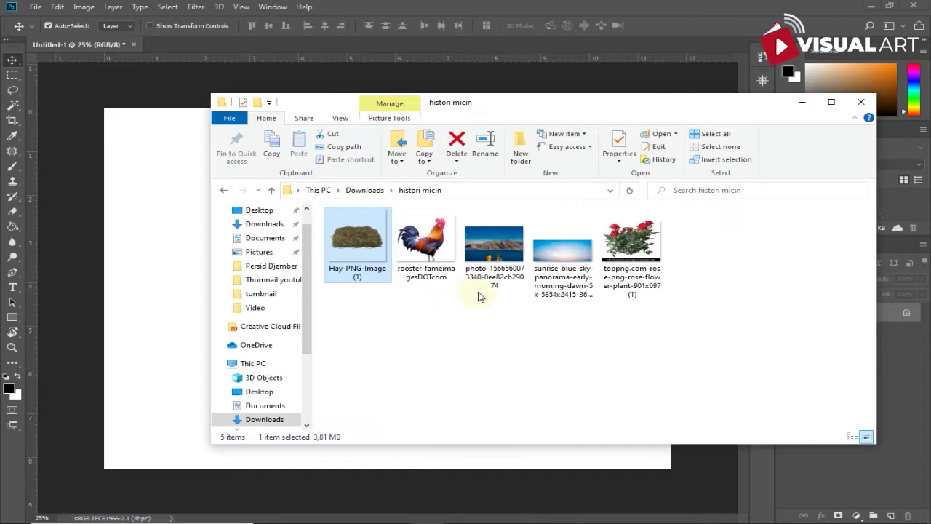
{"action": "left_click", "coordinate": [575, 255]}
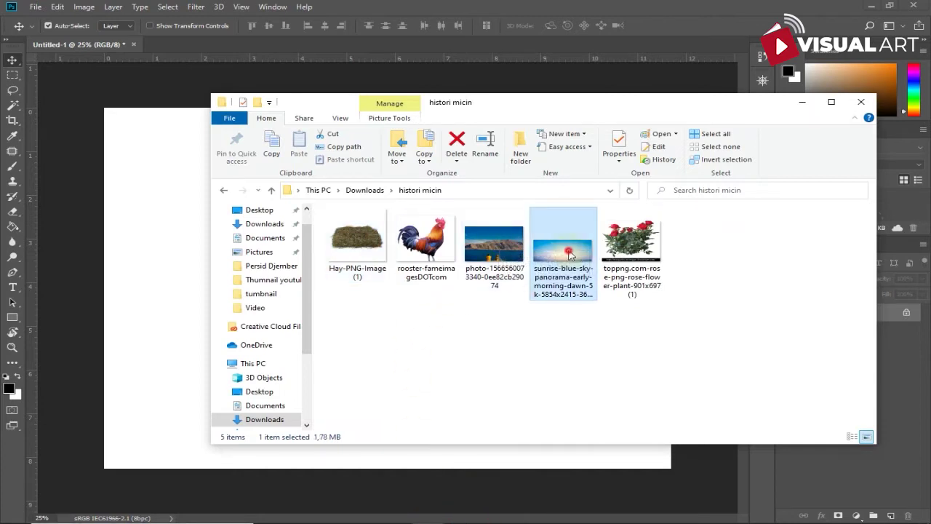
{"action": "left_click_drag", "start_coordinate": [564, 256], "coordinate": [181, 255]}
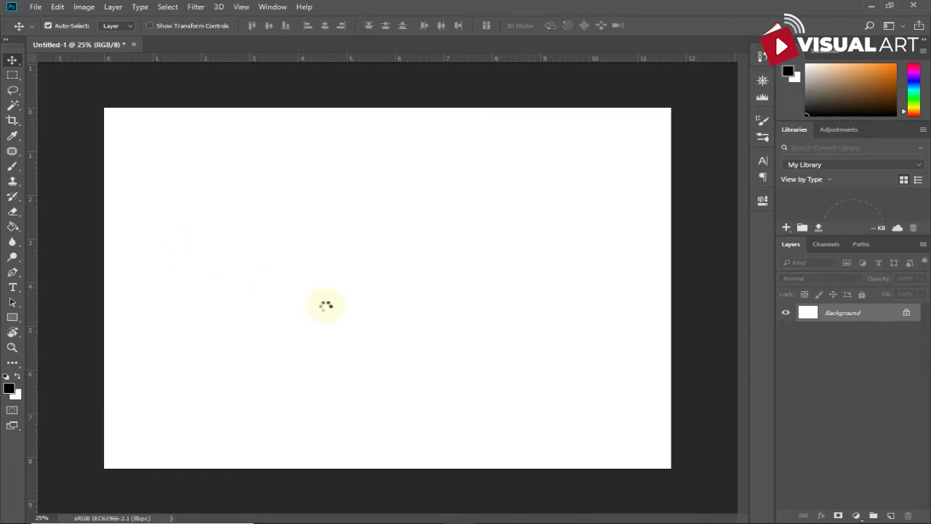
{"action": "mouse_move", "coordinate": [299, 251]}
{"action": "left_mouse_down"}
{"action": "mouse_move", "coordinate": [497, 230]}
{"action": "mouse_move", "coordinate": [505, 210]}
{"action": "left_mouse_up"}
{"action": "left_click_drag", "start_coordinate": [390, 319], "coordinate": [382, 394]}
{"action": "key", "text": "Return"}
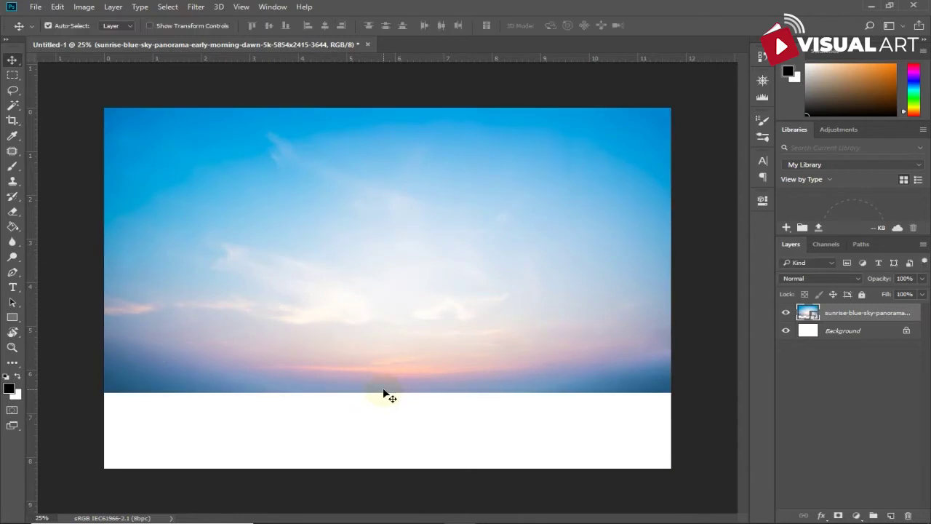
Add a Color Balance layer clipped to the sky: Cyan -18, Green +26, Yellow -77.
{"action": "left_click", "coordinate": [856, 515]}
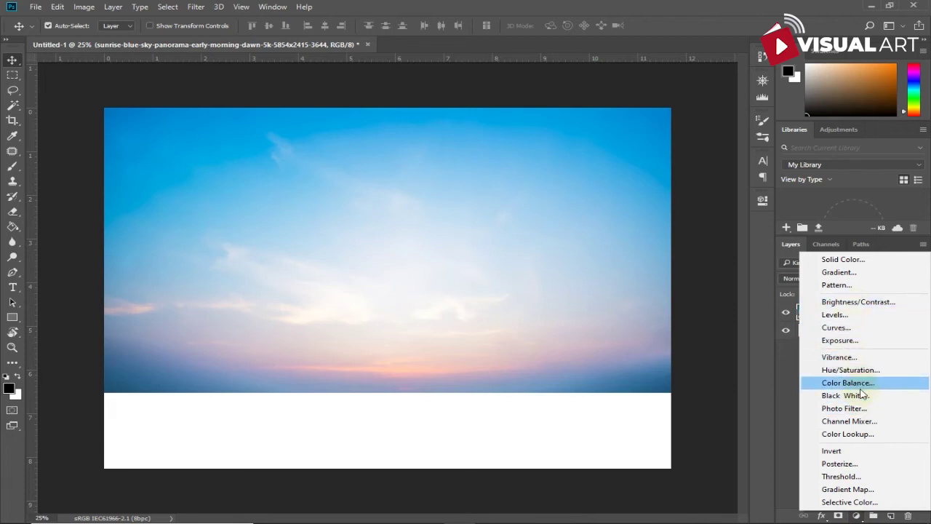
{"action": "left_click", "coordinate": [861, 385]}
{"action": "left_click", "coordinate": [650, 393]}
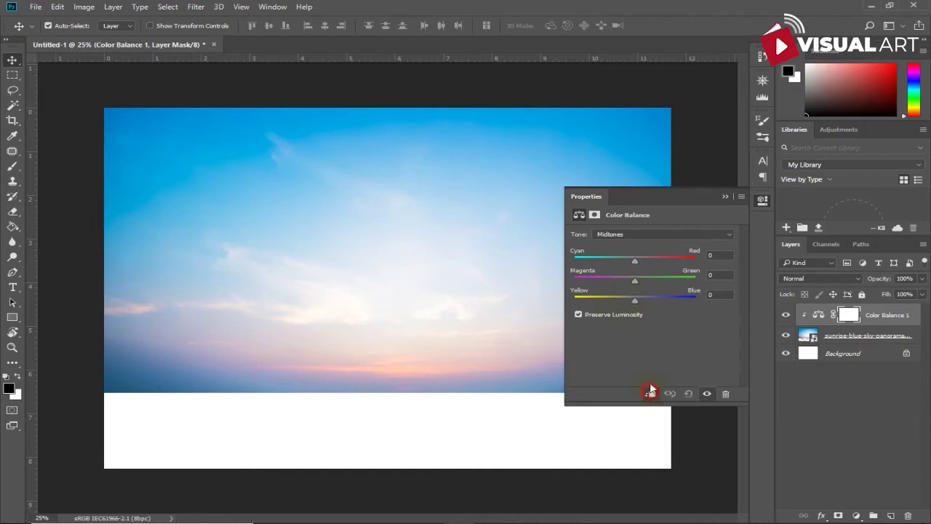
{"action": "left_click_drag", "start_coordinate": [634, 259], "coordinate": [625, 260]}
{"action": "left_click_drag", "start_coordinate": [605, 299], "coordinate": [643, 285]}
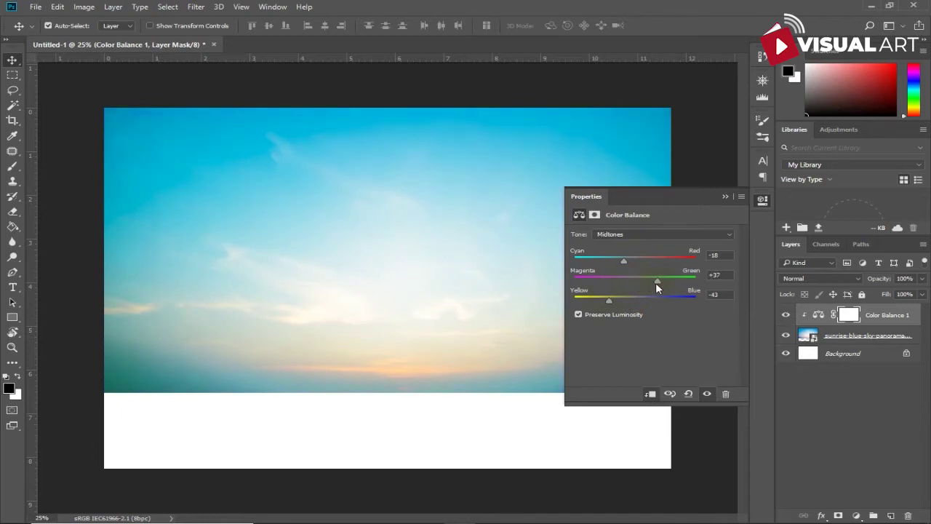
{"action": "mouse_move", "coordinate": [606, 298]}
{"action": "left_mouse_down"}
{"action": "mouse_move", "coordinate": [573, 298]}
{"action": "mouse_move", "coordinate": [588, 301]}
{"action": "left_mouse_up"}
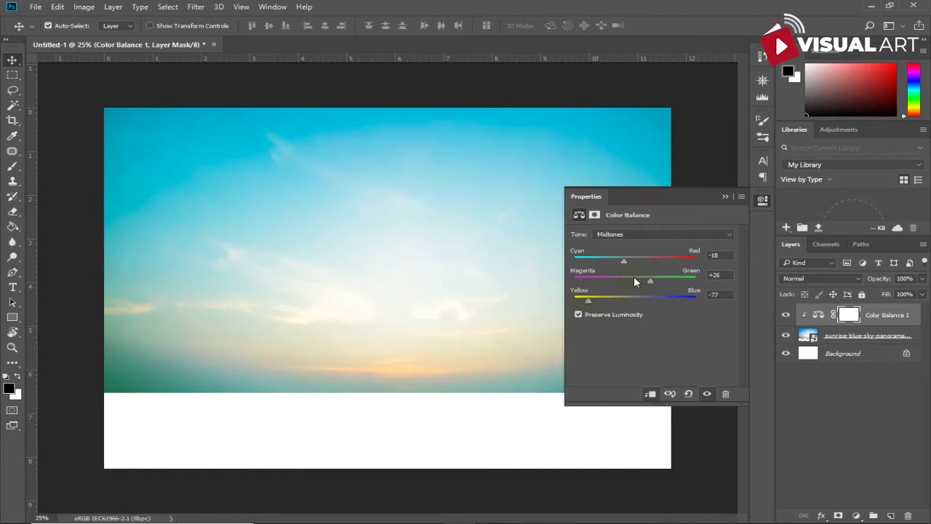
Add a Hue/Saturation layer clipped to the sky with Hue -7 and Saturation -27.
{"action": "left_click", "coordinate": [855, 515]}
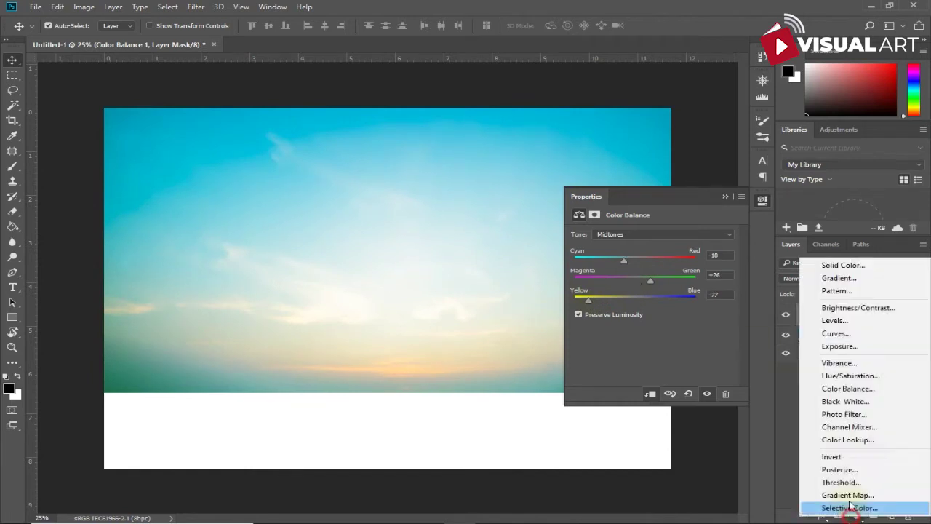
{"action": "left_click", "coordinate": [842, 376]}
{"action": "mouse_move", "coordinate": [647, 299]}
{"action": "left_mouse_down"}
{"action": "mouse_move", "coordinate": [631, 306]}
{"action": "mouse_move", "coordinate": [645, 279]}
{"action": "left_mouse_up"}
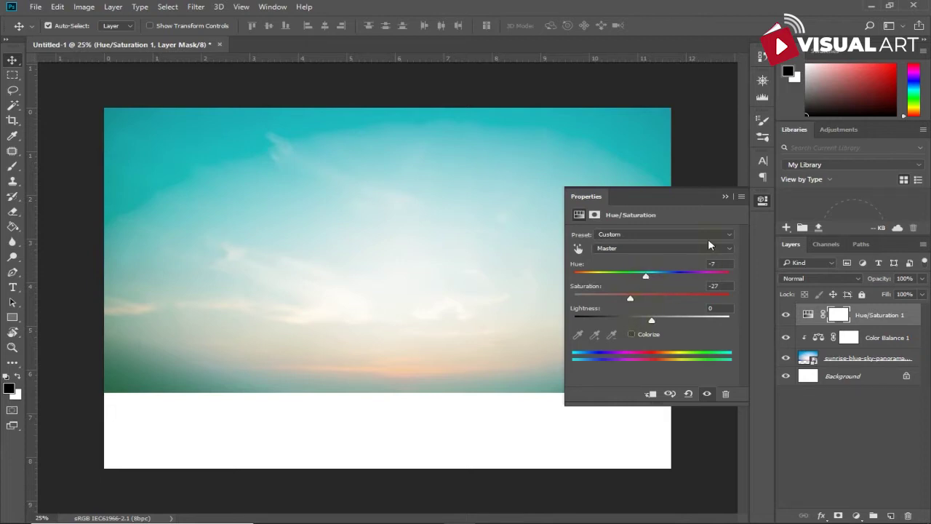
{"action": "left_click", "coordinate": [817, 340]}
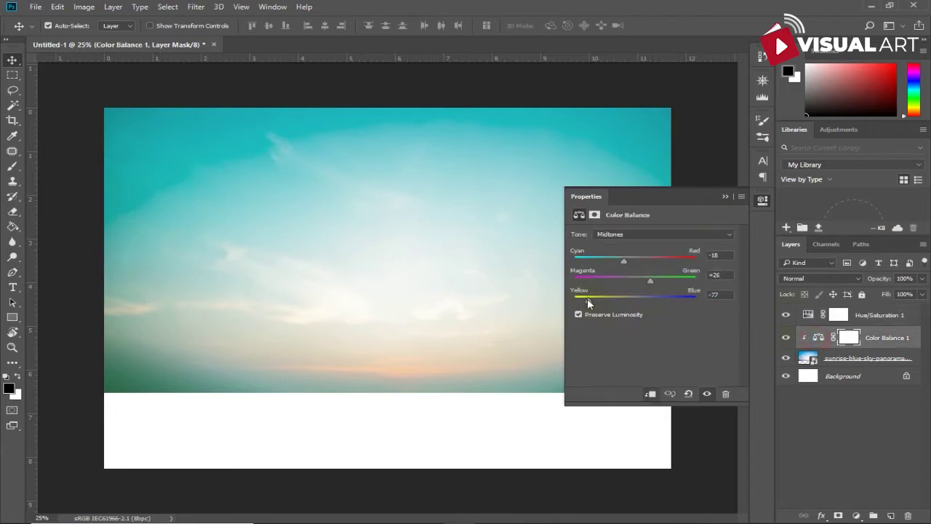
{"action": "left_click", "coordinate": [724, 198]}
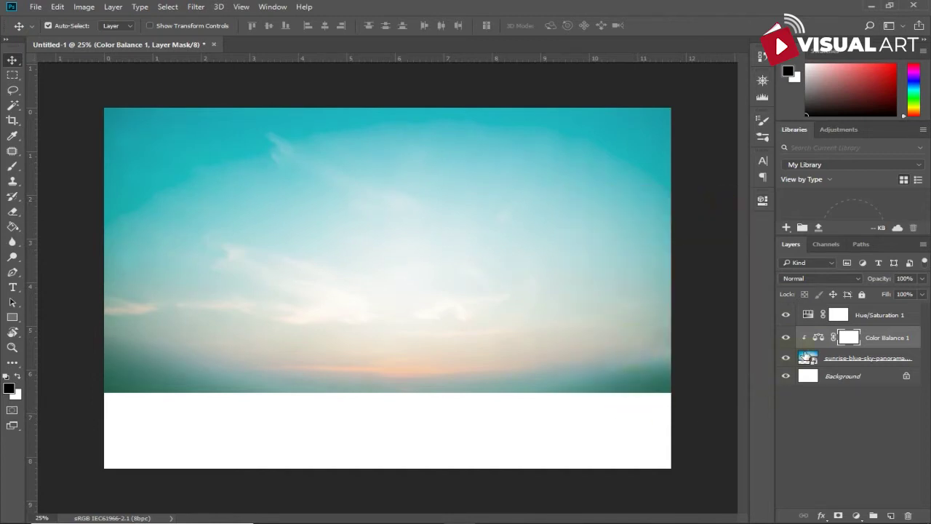
{"action": "double_click", "coordinate": [810, 316]}
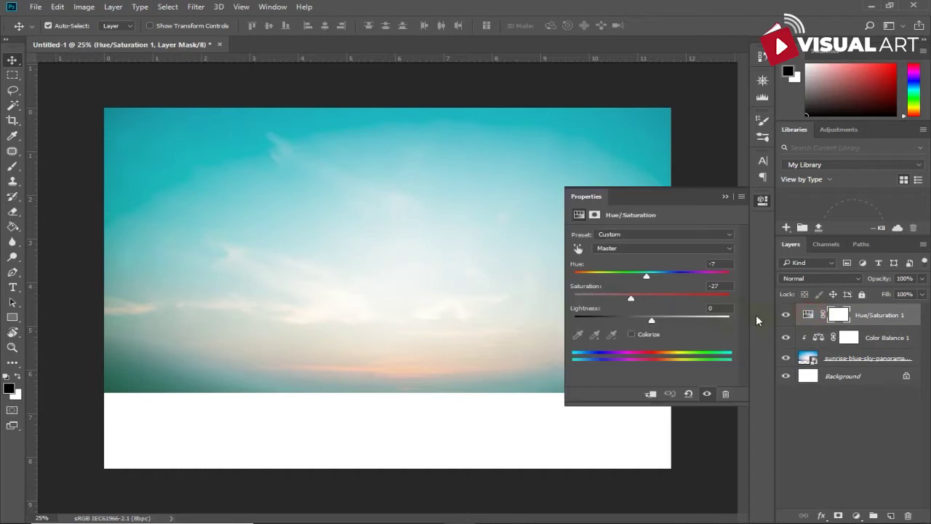
{"action": "left_click", "coordinate": [650, 393]}
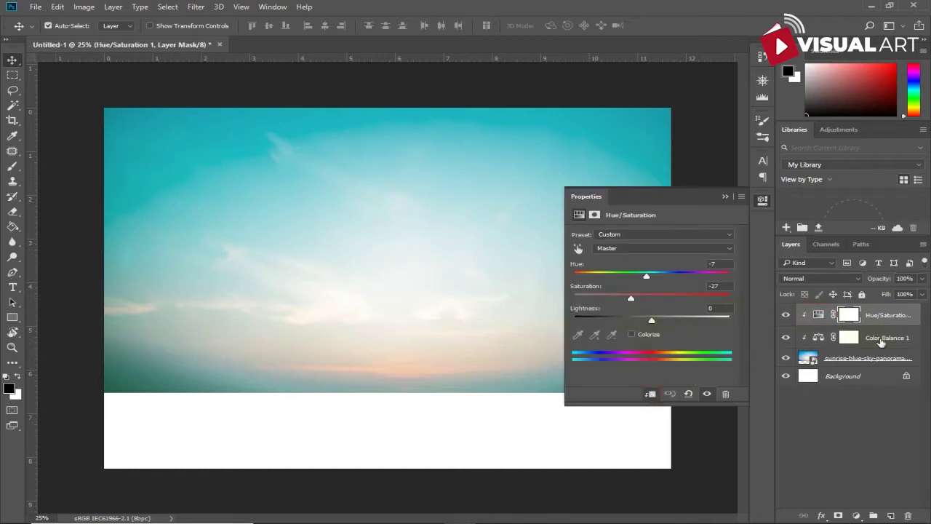
Group the sky photo and both adjustments into a group named 'sky'.
{"action": "left_click", "coordinate": [882, 360]}
{"action": "key", "text": "ctrl+g"}
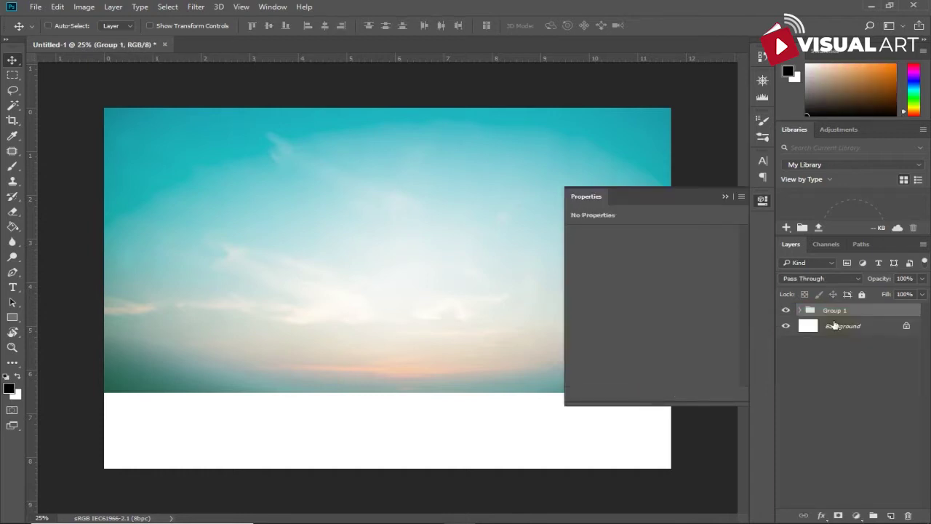
{"action": "type", "text": "sky"}
{"action": "key", "text": "Return"}
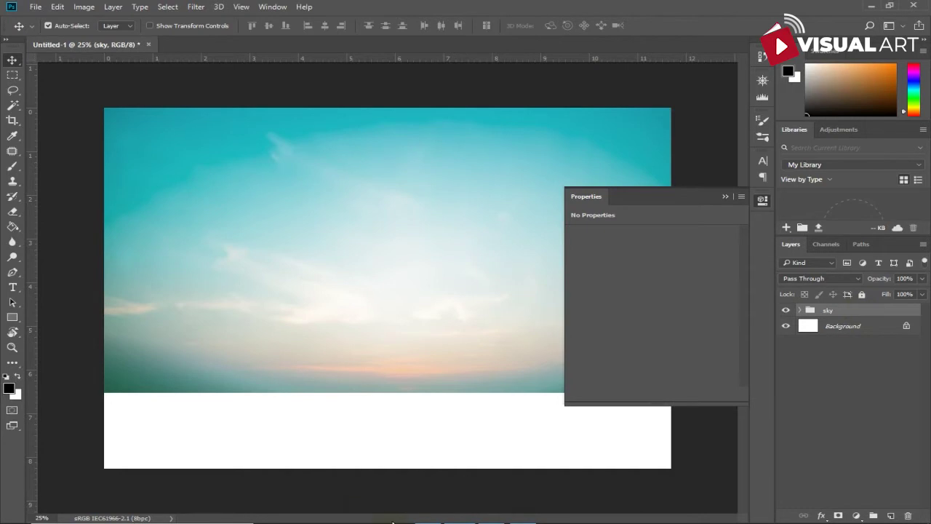
Open Hay-PNG-Image (1).png as its own document and dismiss the Nik plugin panel.
{"action": "left_click", "coordinate": [437, 521]}
{"action": "left_click", "coordinate": [361, 255]}
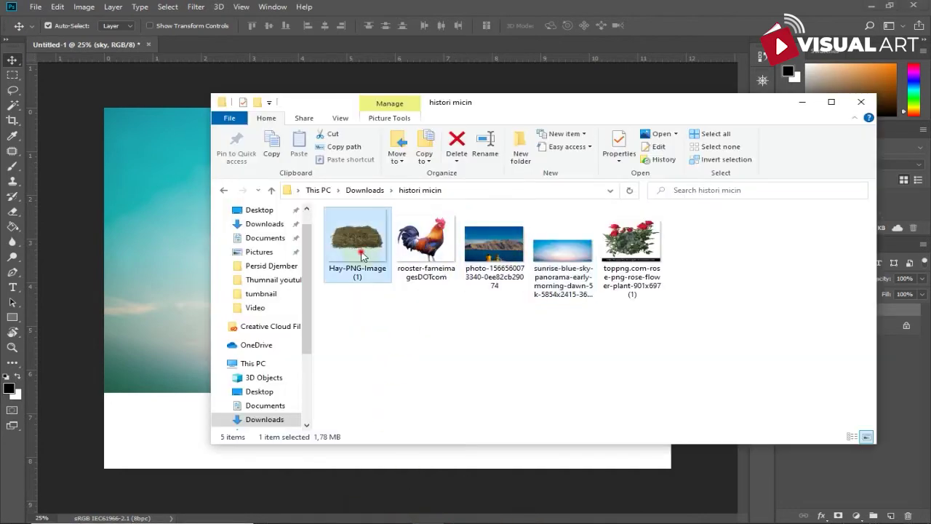
{"action": "left_click_drag", "start_coordinate": [365, 242], "coordinate": [280, 45]}
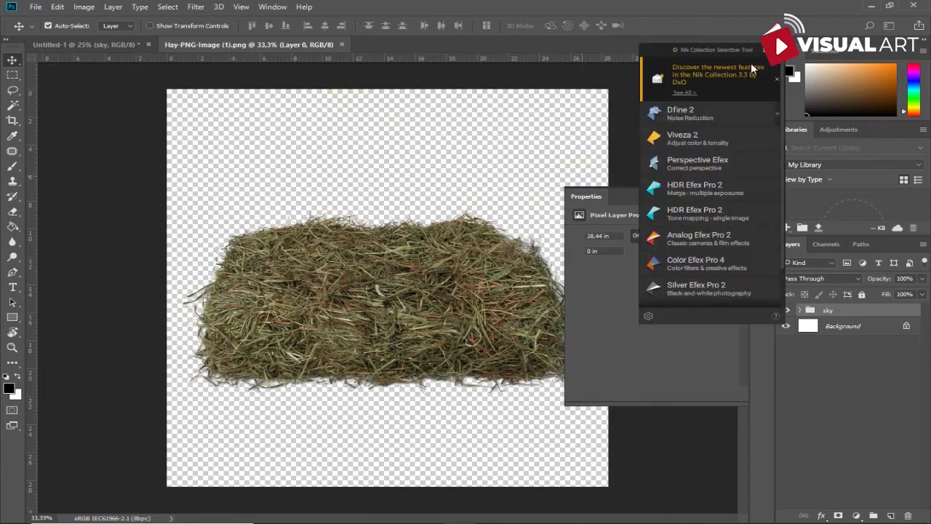
{"action": "left_click", "coordinate": [720, 193]}
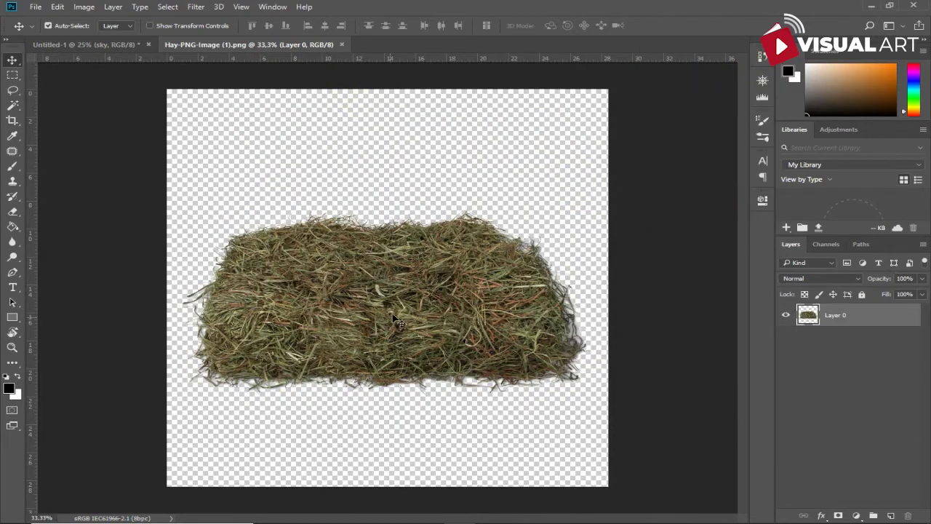
{"action": "scroll", "coordinate": [432, 310], "scroll_direction": "up", "scroll_amount": 2}
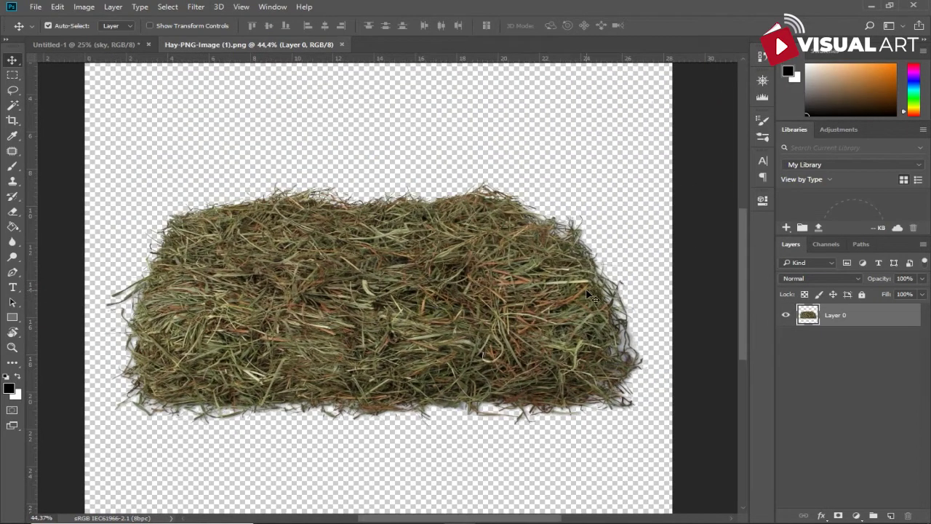
Duplicate the hay image's Blue channel as Blue copy.
{"action": "left_click", "coordinate": [836, 246]}
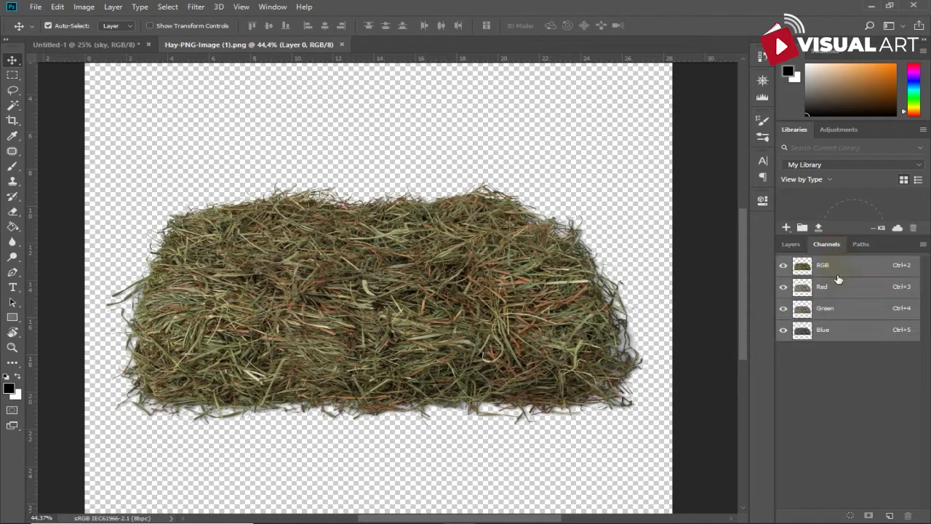
{"action": "left_click", "coordinate": [847, 329]}
{"action": "left_click_drag", "start_coordinate": [865, 331], "coordinate": [891, 515]}
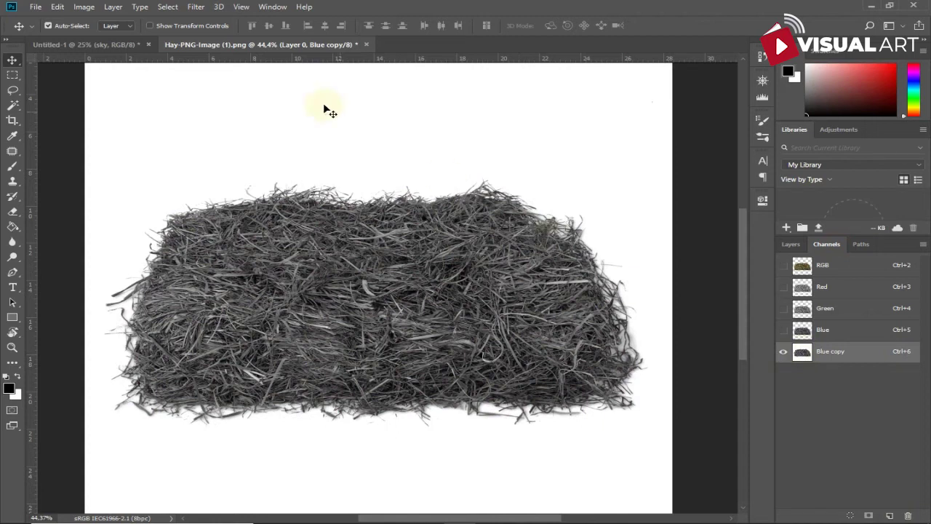
Apply Levels 150 / 1.00 / 154 to Blue copy for a black hay silhouette.
{"action": "left_click", "coordinate": [83, 6]}
{"action": "mouse_move", "coordinate": [103, 37]}
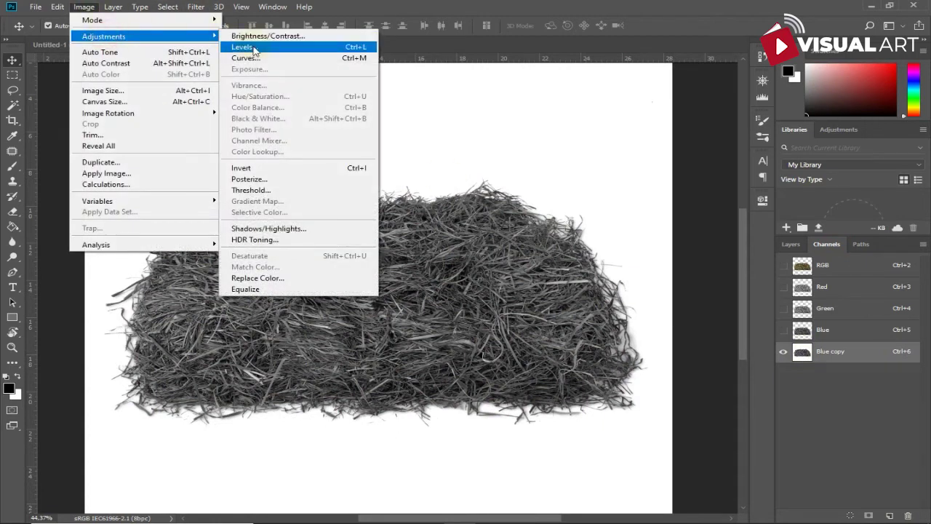
{"action": "left_click", "coordinate": [242, 47]}
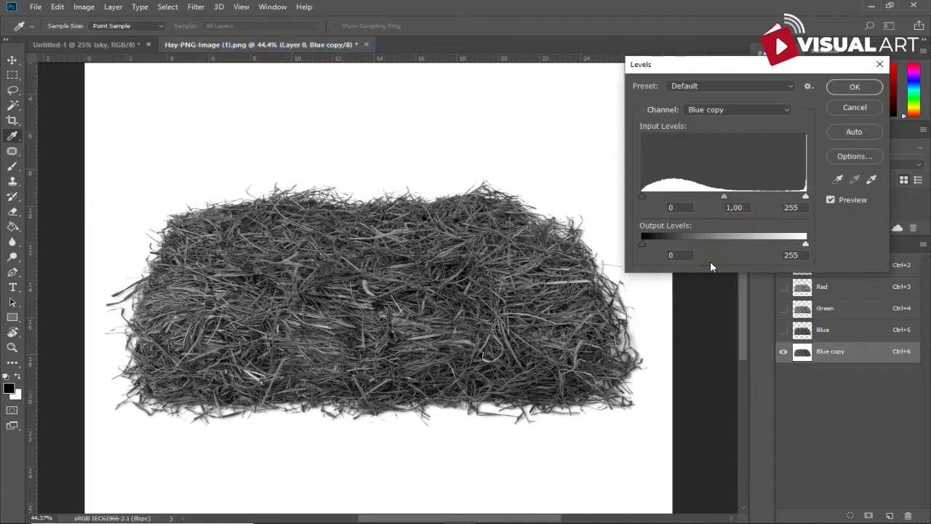
{"action": "mouse_move", "coordinate": [651, 198]}
{"action": "left_mouse_down"}
{"action": "mouse_move", "coordinate": [721, 198]}
{"action": "mouse_move", "coordinate": [730, 207]}
{"action": "left_mouse_up"}
{"action": "left_click_drag", "start_coordinate": [804, 198], "coordinate": [738, 197]}
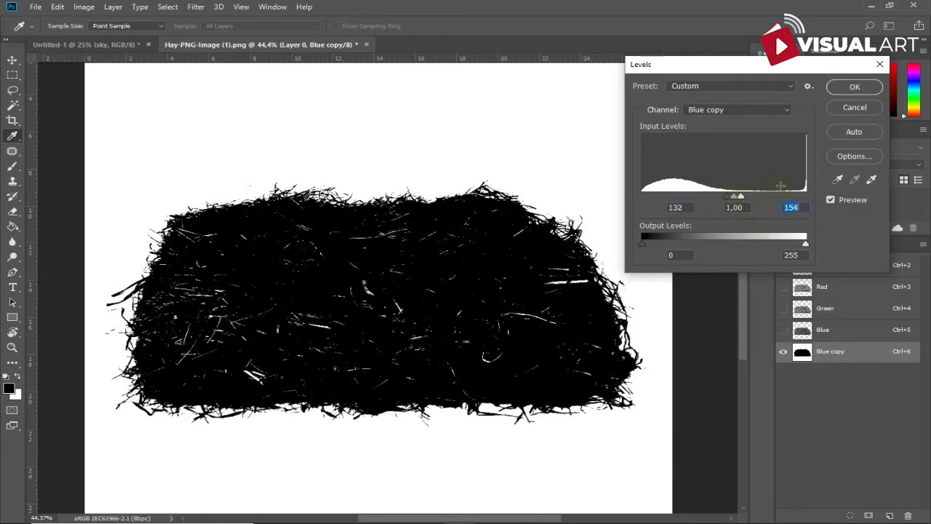
{"action": "left_click_drag", "start_coordinate": [730, 197], "coordinate": [741, 197]}
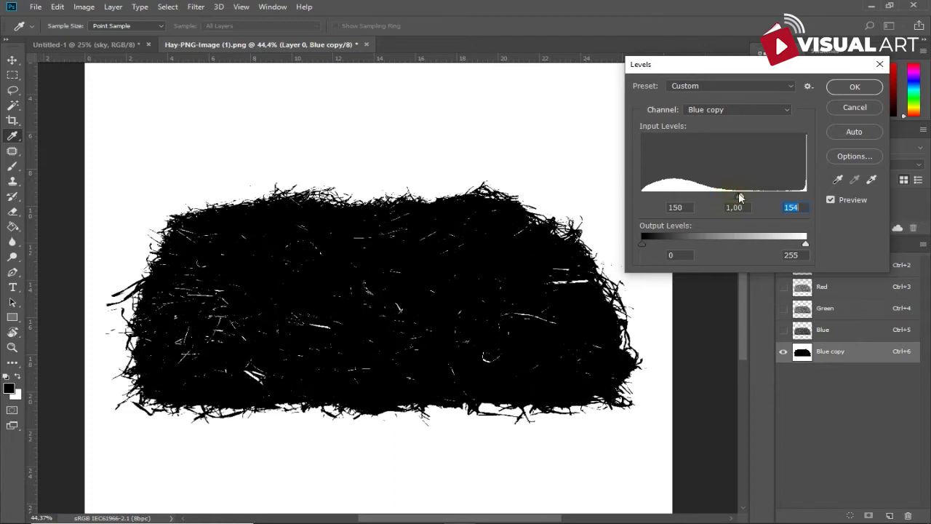
{"action": "left_click", "coordinate": [845, 87]}
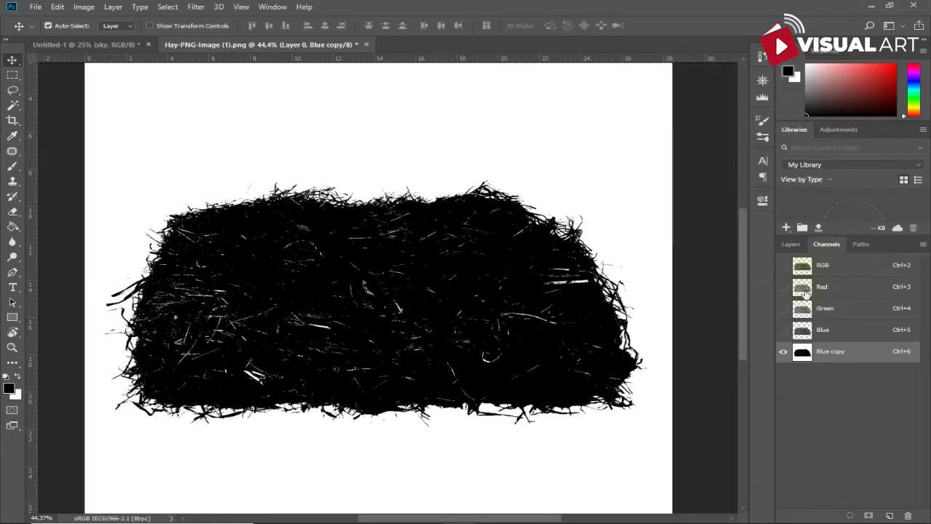
Paint the hay's interior and top-edge gaps solid black in Blue copy with a hard brush.
{"action": "left_click", "coordinate": [12, 166]}
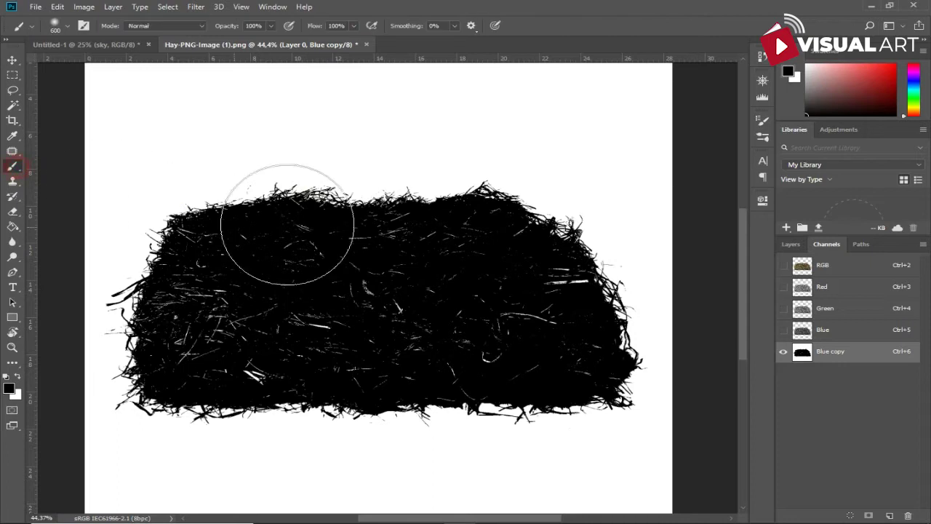
{"action": "right_click", "coordinate": [319, 223]}
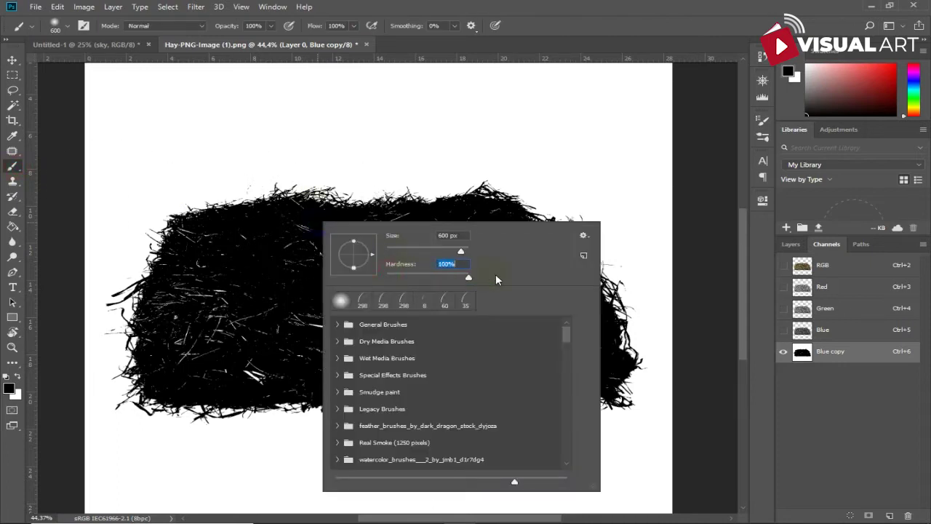
{"action": "key", "text": "Return"}
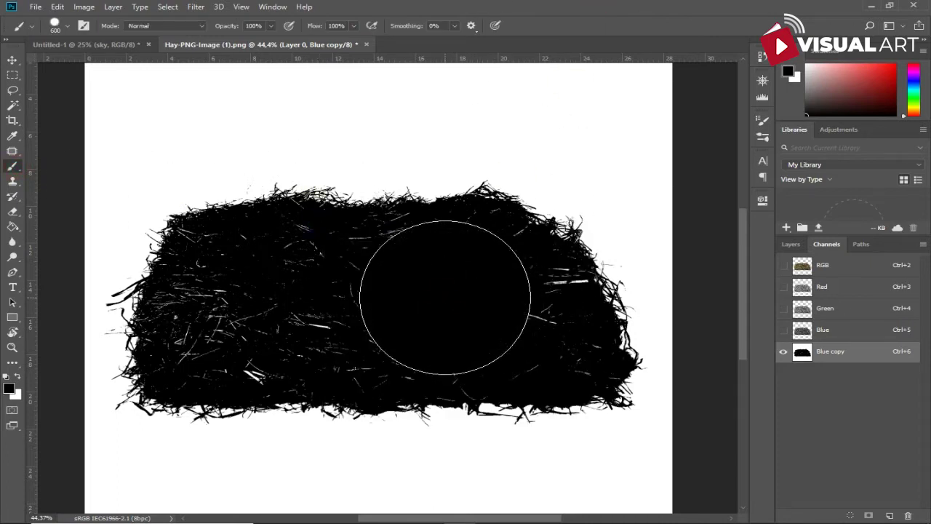
{"action": "key", "text": "bracketleft"}
{"action": "key", "text": "bracketleft"}
{"action": "key", "text": "bracketleft"}
{"action": "left_click_drag", "start_coordinate": [444, 291], "coordinate": [396, 236]}
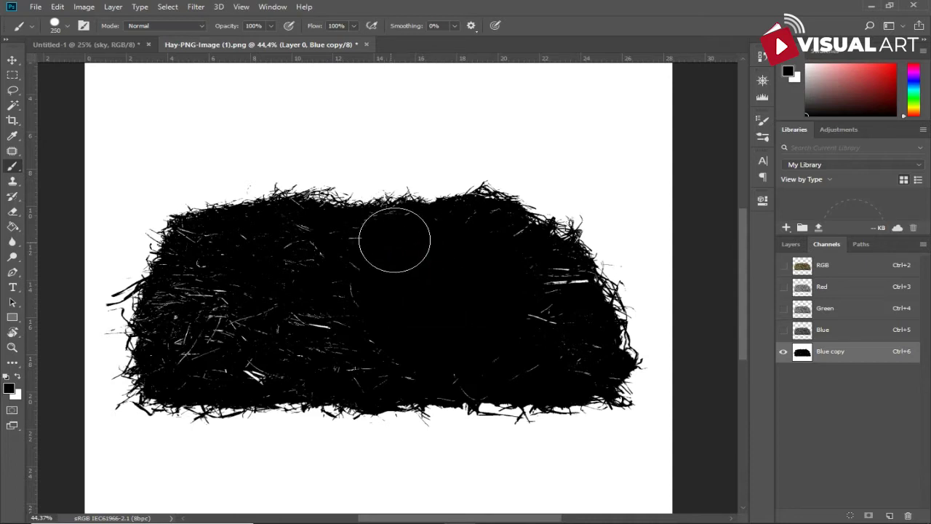
{"action": "mouse_move", "coordinate": [298, 245]}
{"action": "left_mouse_down"}
{"action": "mouse_move", "coordinate": [218, 243]}
{"action": "mouse_move", "coordinate": [202, 260]}
{"action": "mouse_move", "coordinate": [202, 333]}
{"action": "mouse_move", "coordinate": [279, 299]}
{"action": "mouse_move", "coordinate": [216, 304]}
{"action": "mouse_move", "coordinate": [315, 357]}
{"action": "mouse_move", "coordinate": [559, 312]}
{"action": "mouse_move", "coordinate": [483, 242]}
{"action": "mouse_move", "coordinate": [552, 274]}
{"action": "mouse_move", "coordinate": [563, 333]}
{"action": "mouse_move", "coordinate": [580, 356]}
{"action": "mouse_move", "coordinate": [439, 379]}
{"action": "mouse_move", "coordinate": [199, 380]}
{"action": "mouse_move", "coordinate": [164, 342]}
{"action": "mouse_move", "coordinate": [166, 303]}
{"action": "mouse_move", "coordinate": [191, 254]}
{"action": "left_mouse_up"}
{"action": "key", "text": "bracketleft"}
{"action": "key", "text": "bracketleft"}
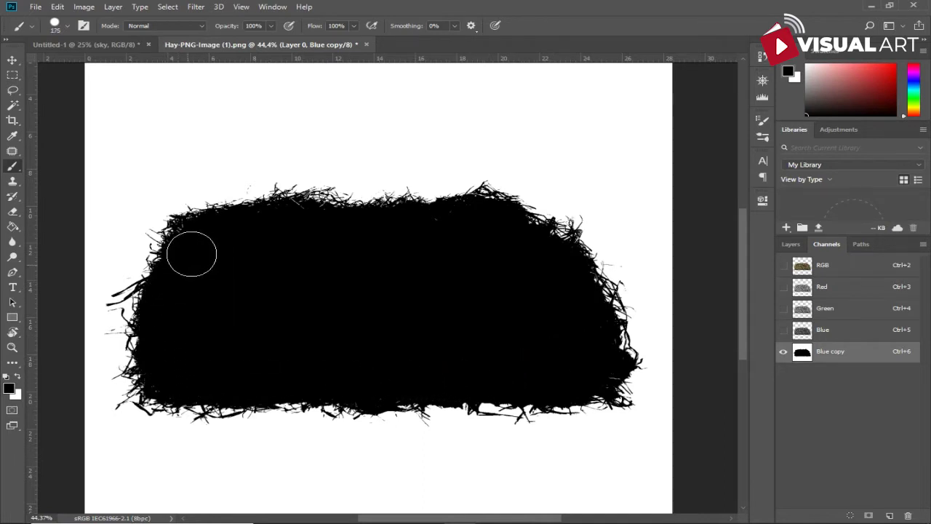
{"action": "key", "text": "bracketleft"}
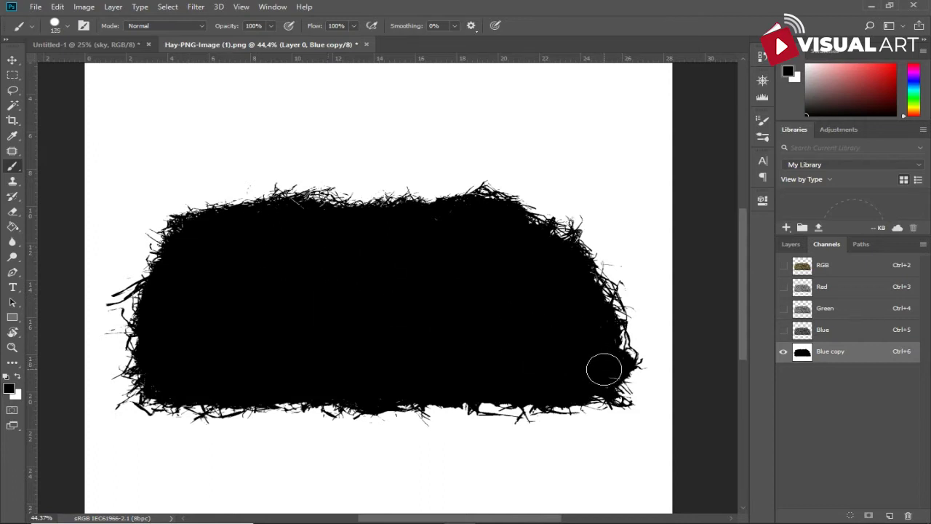
{"action": "key", "text": "bracketleft"}
{"action": "left_click_drag", "start_coordinate": [295, 214], "coordinate": [249, 216]}
{"action": "left_click", "coordinate": [12, 59]}
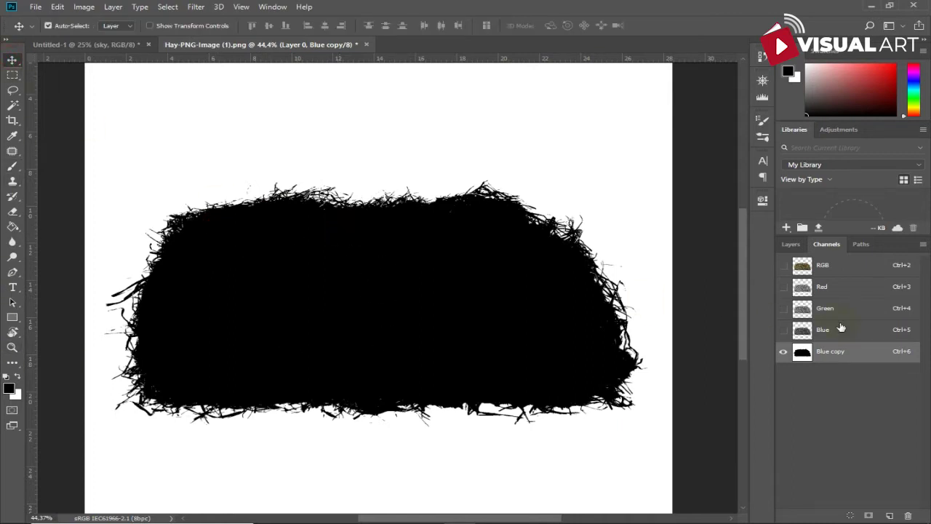
{"action": "left_click", "coordinate": [840, 266]}
Load Blue copy as a selection and delete the white background around the hay.
{"action": "left_click", "coordinate": [830, 351]}
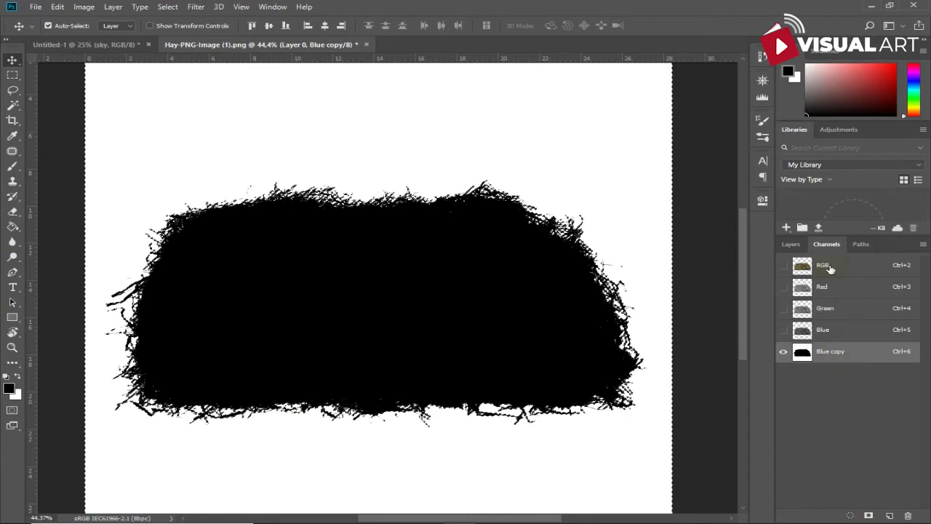
{"action": "left_click", "coordinate": [800, 266]}
{"action": "left_click", "coordinate": [790, 245]}
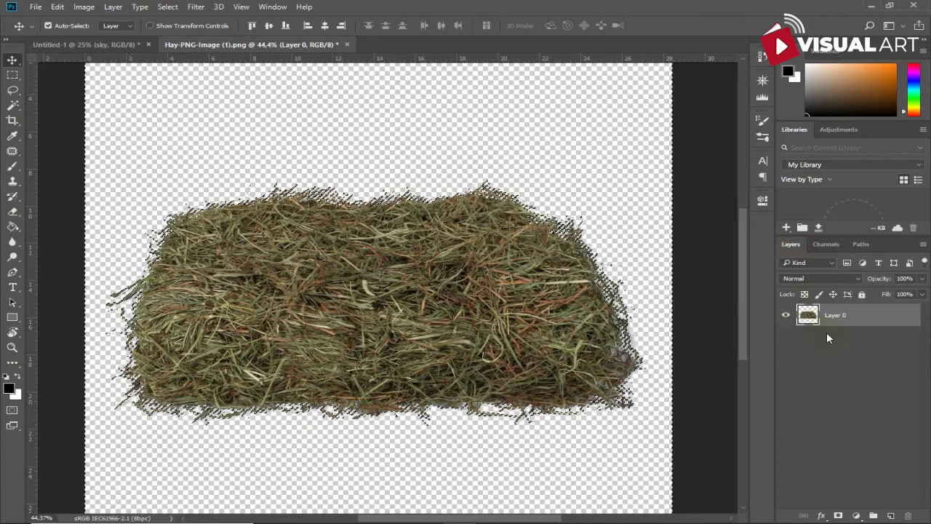
{"action": "key", "text": "Delete"}
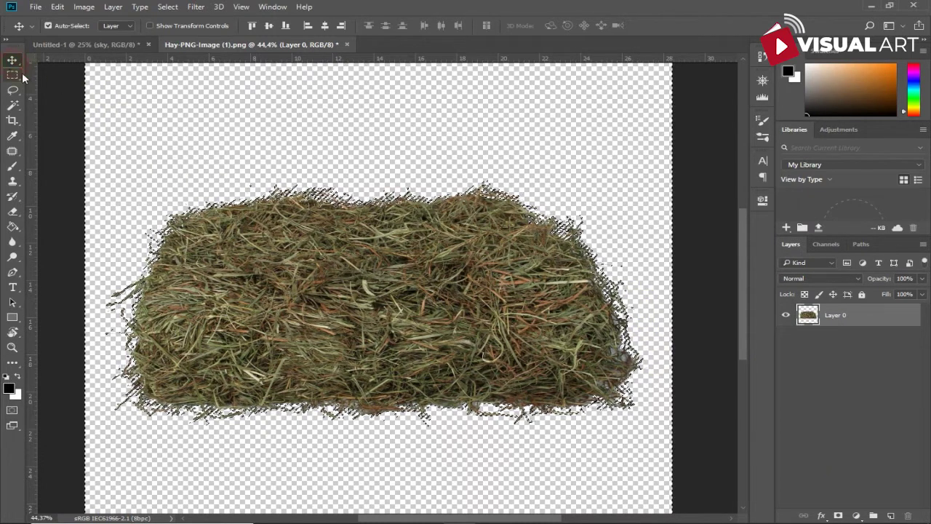
{"action": "left_click", "coordinate": [226, 171]}
{"action": "key", "text": "ctrl+d"}
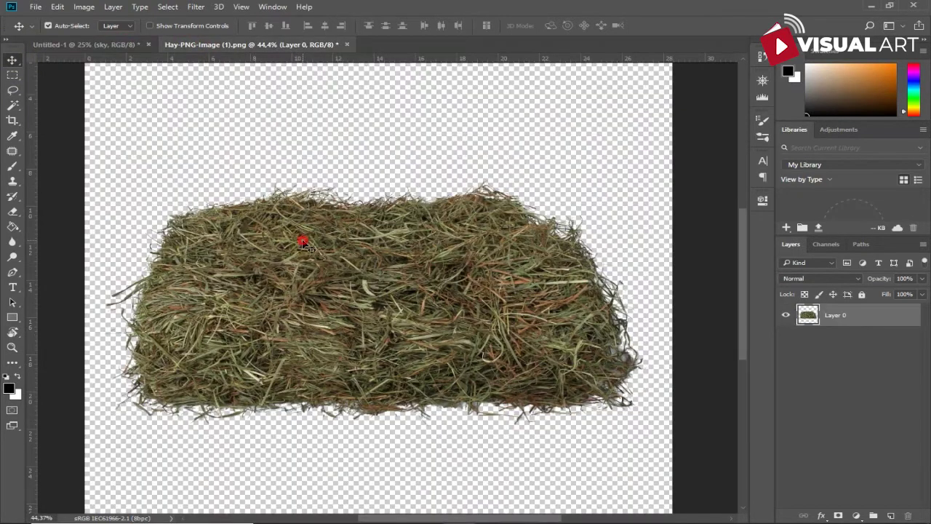
Bring the hay into Untitled-1 and scale it to about 270% along the frame bottom.
{"action": "mouse_move", "coordinate": [306, 244]}
{"action": "left_mouse_down"}
{"action": "mouse_move", "coordinate": [163, 82]}
{"action": "mouse_move", "coordinate": [280, 247]}
{"action": "mouse_move", "coordinate": [362, 393]}
{"action": "left_mouse_up"}
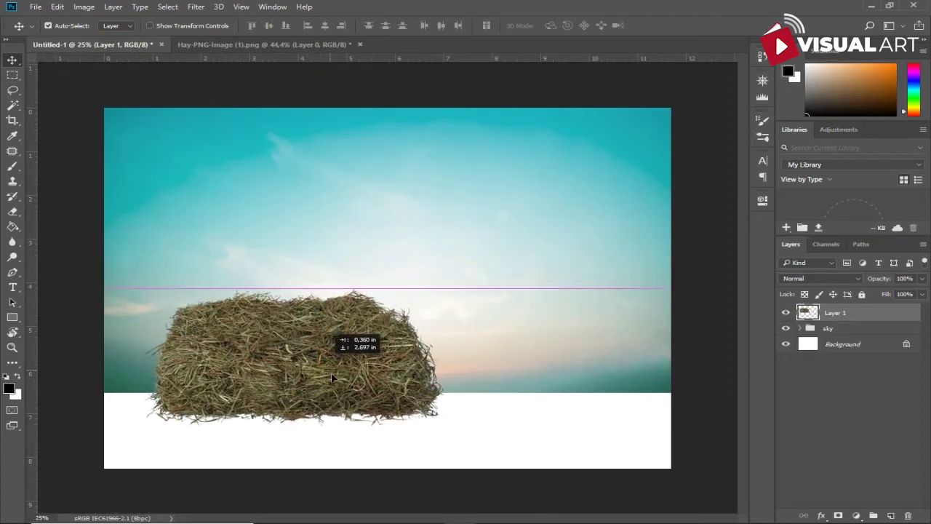
{"action": "key", "text": "ctrl+t"}
{"action": "left_click_drag", "start_coordinate": [482, 318], "coordinate": [691, 221]}
{"action": "mouse_move", "coordinate": [494, 343]}
{"action": "left_mouse_down"}
{"action": "mouse_move", "coordinate": [534, 360]}
{"action": "mouse_move", "coordinate": [509, 380]}
{"action": "left_mouse_up"}
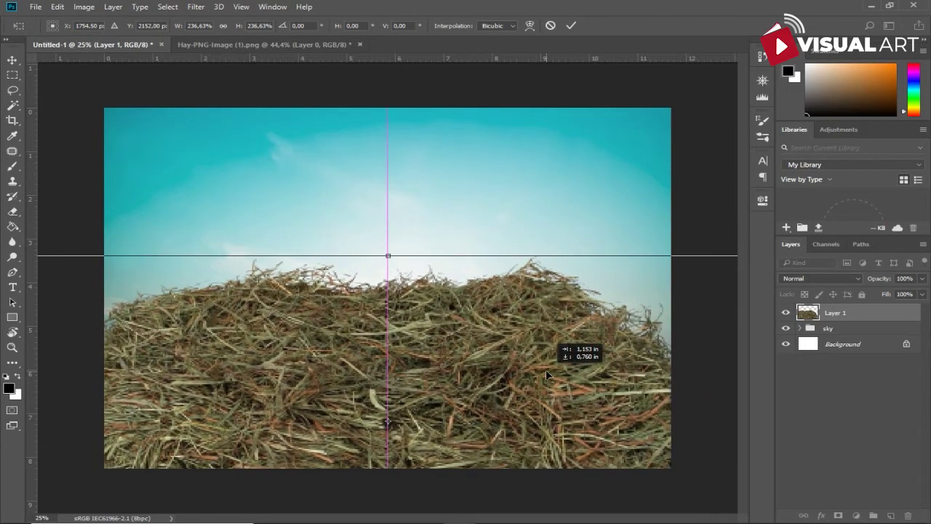
{"action": "scroll", "coordinate": [508, 380], "scroll_direction": "down", "scroll_amount": 2}
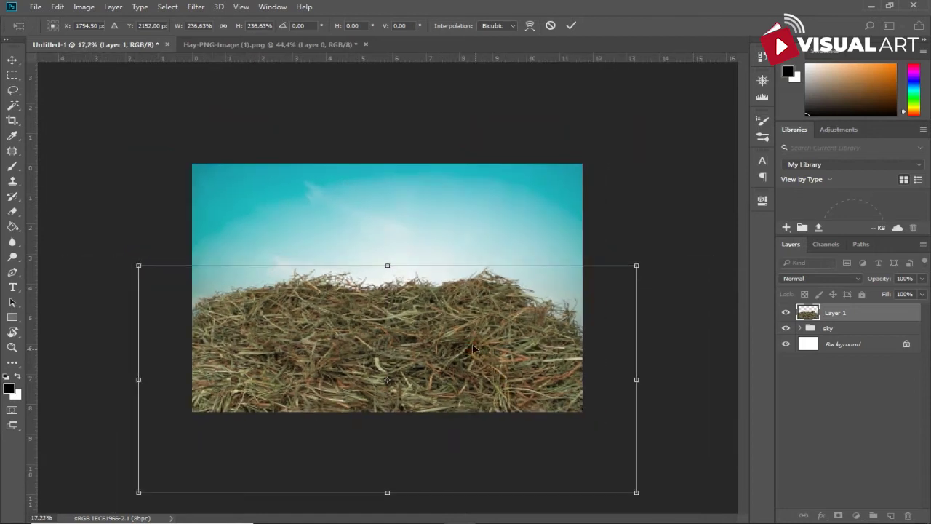
{"action": "left_click_drag", "start_coordinate": [472, 349], "coordinate": [464, 399]}
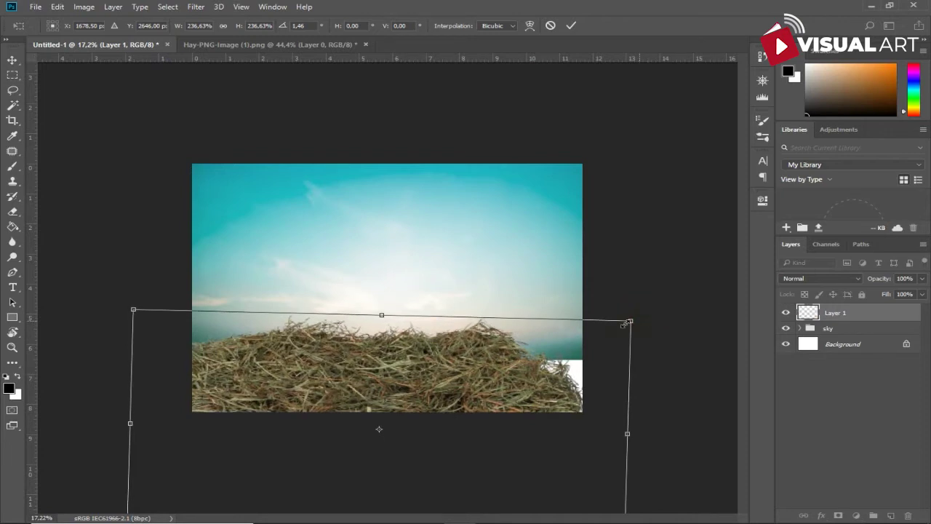
{"action": "left_click_drag", "start_coordinate": [490, 377], "coordinate": [499, 362]}
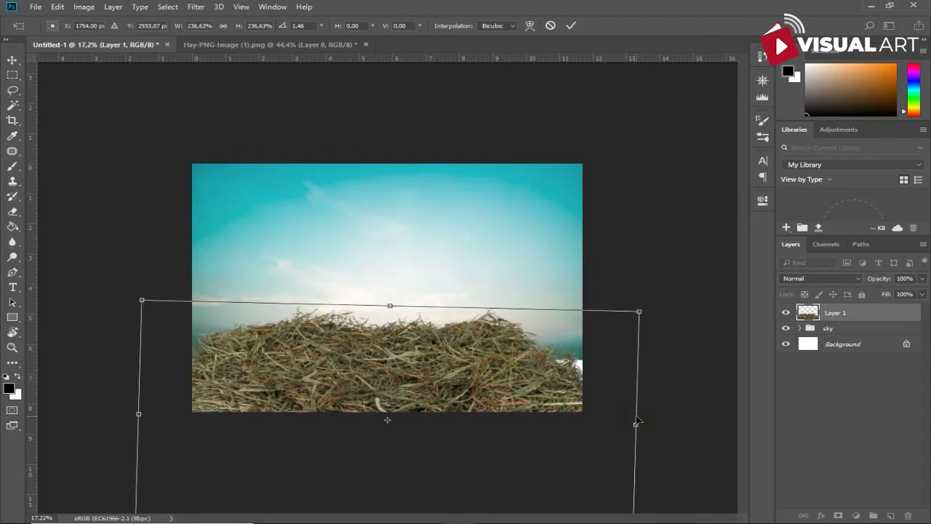
{"action": "left_click_drag", "start_coordinate": [638, 313], "coordinate": [675, 296]}
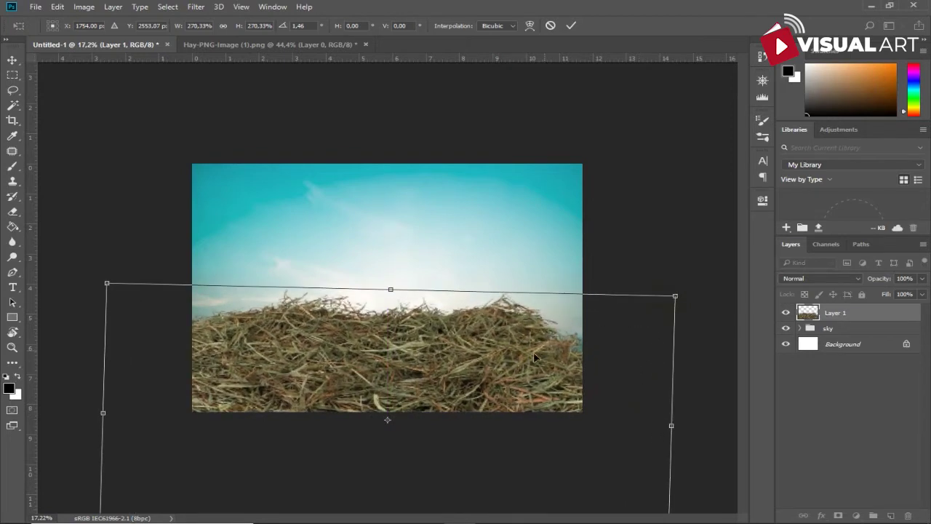
{"action": "left_click_drag", "start_coordinate": [491, 362], "coordinate": [491, 362]}
{"action": "key", "text": "Return"}
{"action": "left_click", "coordinate": [856, 515]}
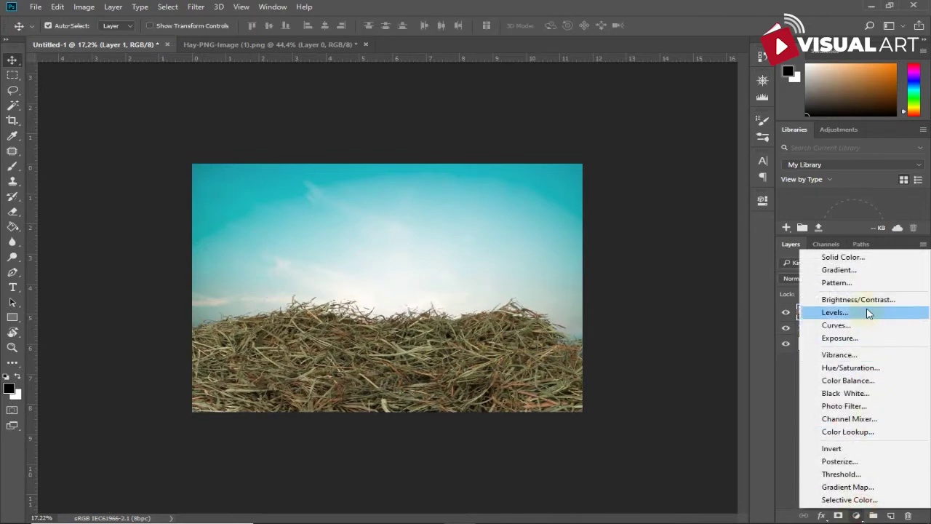
Add a Brightness/Contrast layer clipped to the hay: brightness -61, contrast 38.
{"action": "left_click", "coordinate": [858, 299]}
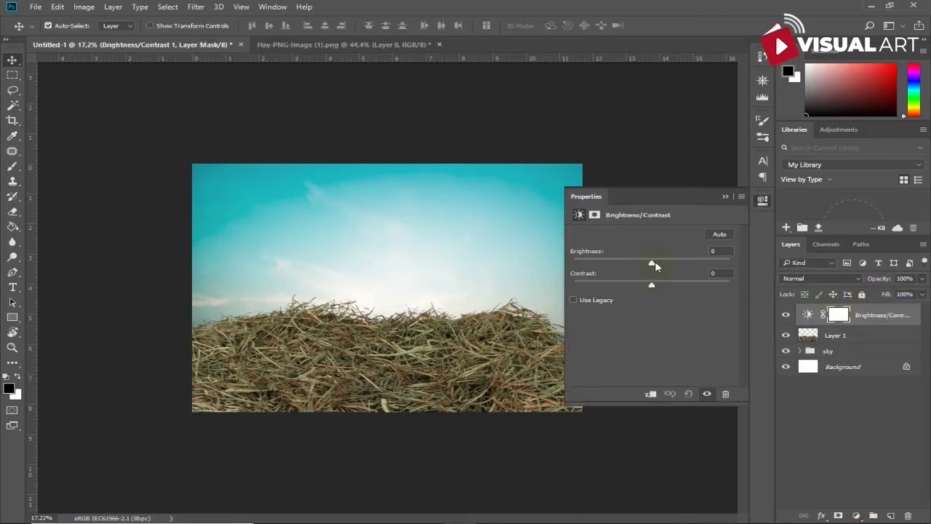
{"action": "left_click_drag", "start_coordinate": [652, 262], "coordinate": [622, 260]}
{"action": "left_click", "coordinate": [649, 393]}
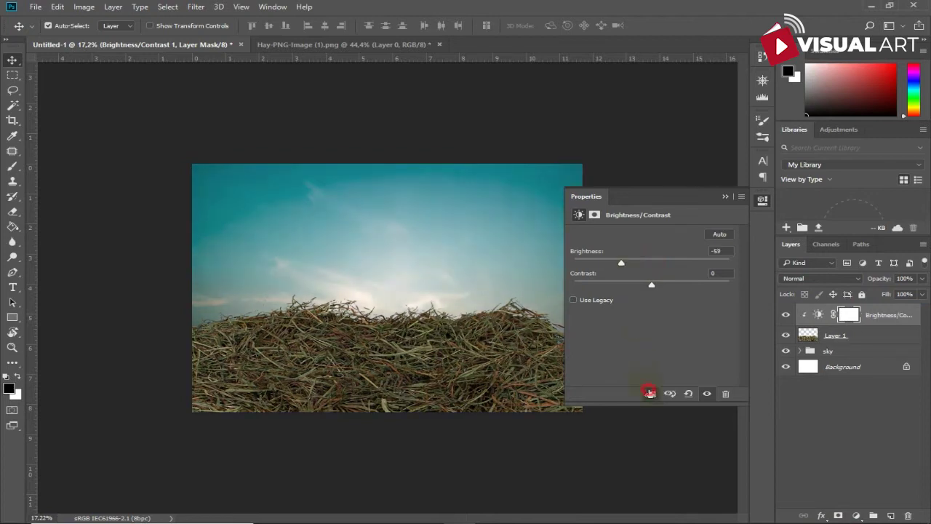
{"action": "left_click_drag", "start_coordinate": [615, 262], "coordinate": [597, 259]}
{"action": "left_click_drag", "start_coordinate": [652, 285], "coordinate": [668, 285]}
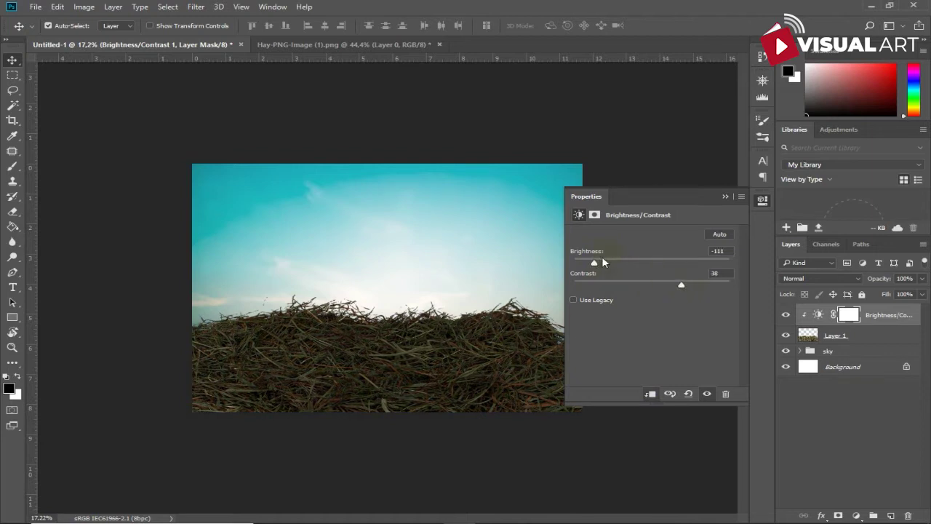
{"action": "left_click_drag", "start_coordinate": [593, 260], "coordinate": [620, 269]}
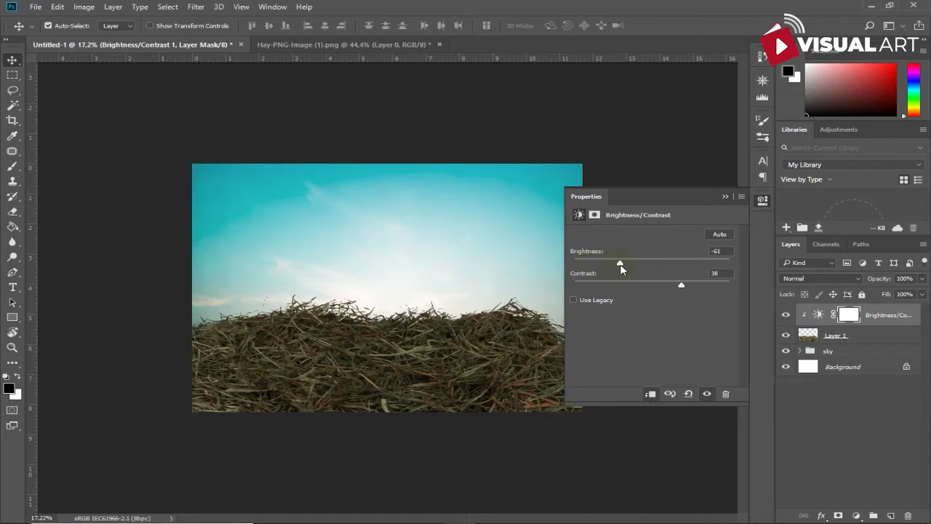
{"action": "left_click", "coordinate": [725, 197]}
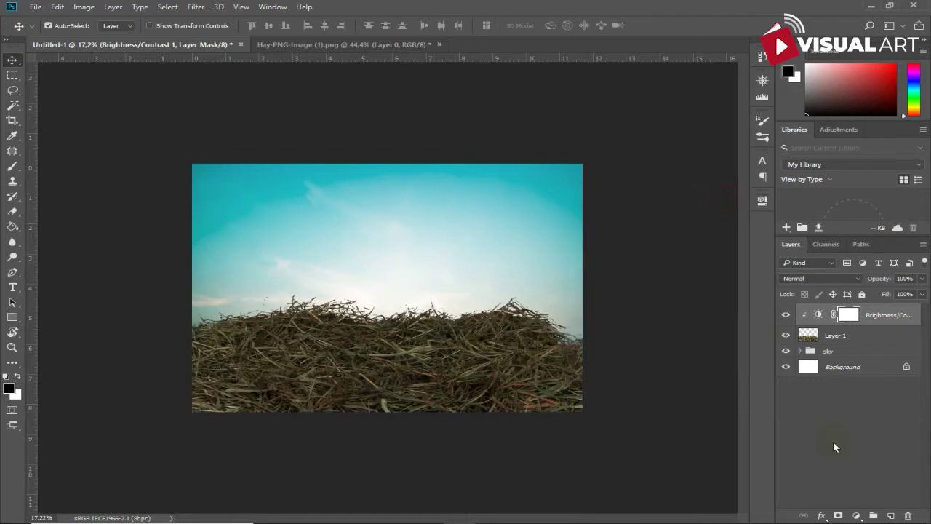
Add a Levels adjustment layer clipped to the hay.
{"action": "left_click", "coordinate": [858, 514]}
{"action": "left_click", "coordinate": [843, 321]}
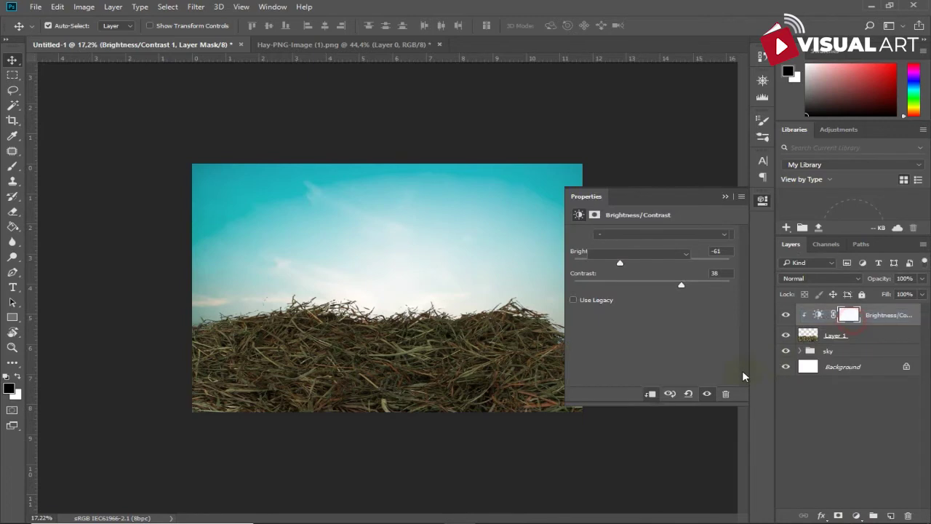
{"action": "left_click", "coordinate": [649, 394]}
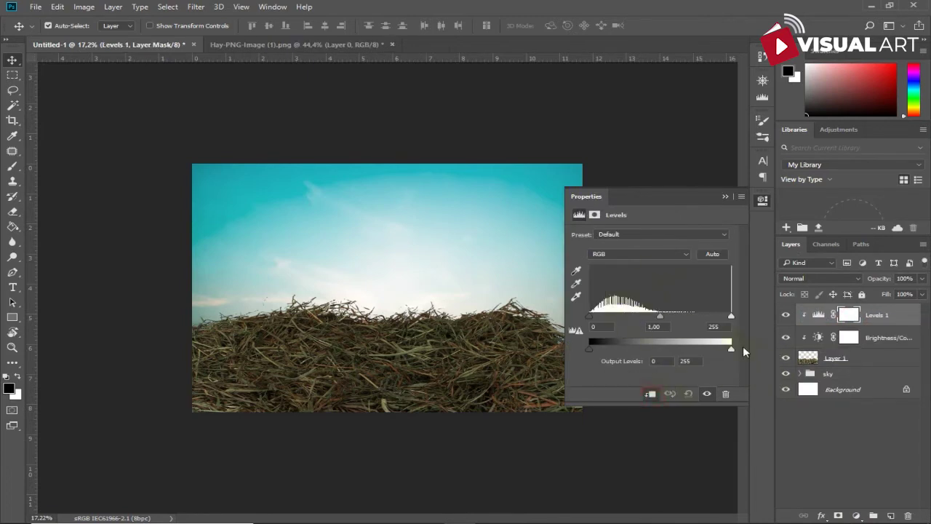
Set the Levels 1 output white to 117 to darken the hay.
{"action": "left_click_drag", "start_coordinate": [731, 349], "coordinate": [659, 350]}
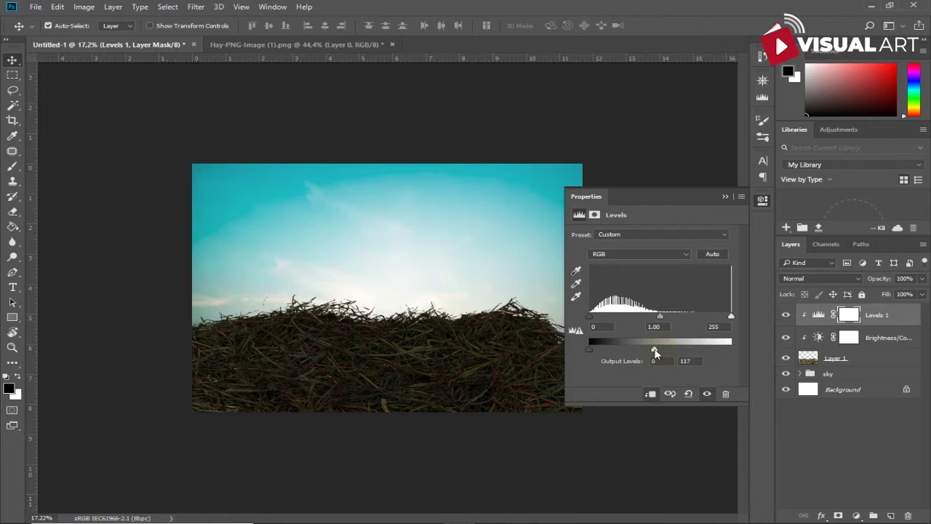
{"action": "left_click", "coordinate": [725, 197]}
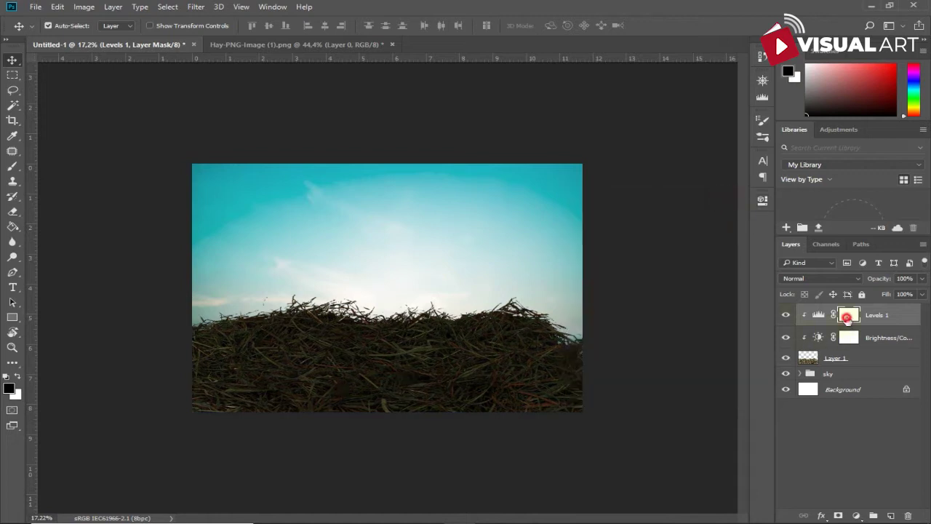
Set up a fully soft brush at 800 px for painting the Levels 1 mask.
{"action": "left_click", "coordinate": [12, 168]}
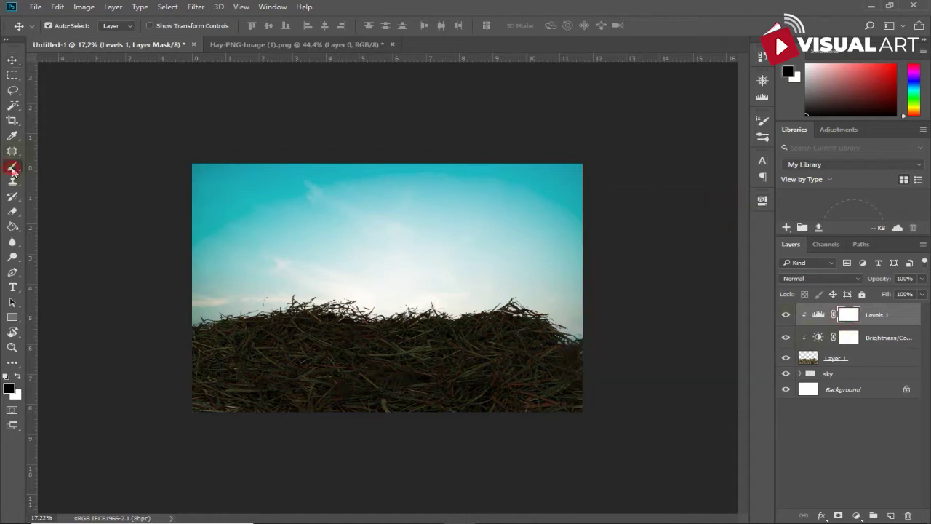
{"action": "right_click", "coordinate": [300, 225]}
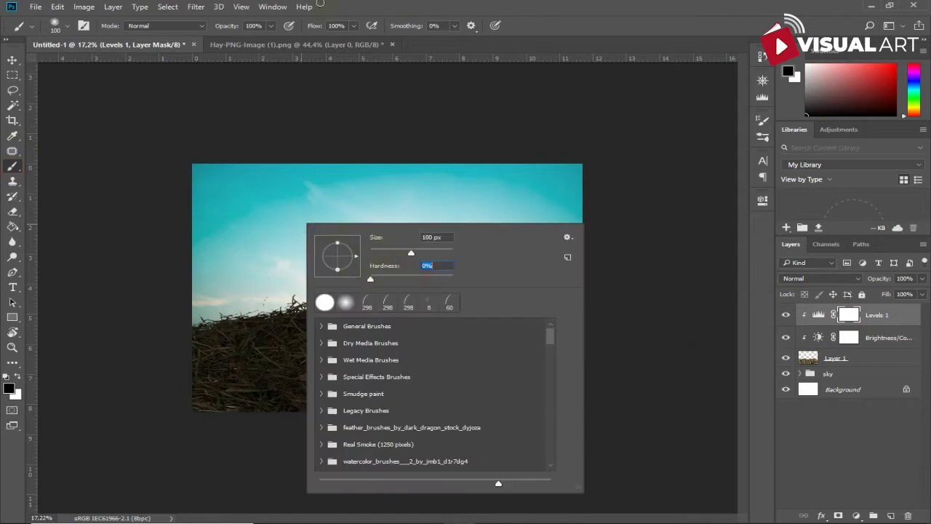
{"action": "key", "text": "Return"}
{"action": "key", "text": "bracketright"}
{"action": "key", "text": "bracketright"}
{"action": "key", "text": "bracketright"}
{"action": "key", "text": "bracketright"}
{"action": "key", "text": "bracketright"}
{"action": "key", "text": "bracketright"}
{"action": "key", "text": "bracketright"}
{"action": "key", "text": "bracketright"}
Paint black into the Levels 1 mask along the hay's top edge, then bring up the adjustment types.
{"action": "mouse_move", "coordinate": [266, 289]}
{"action": "left_mouse_down"}
{"action": "mouse_move", "coordinate": [537, 306]}
{"action": "mouse_move", "coordinate": [665, 328]}
{"action": "left_mouse_up"}
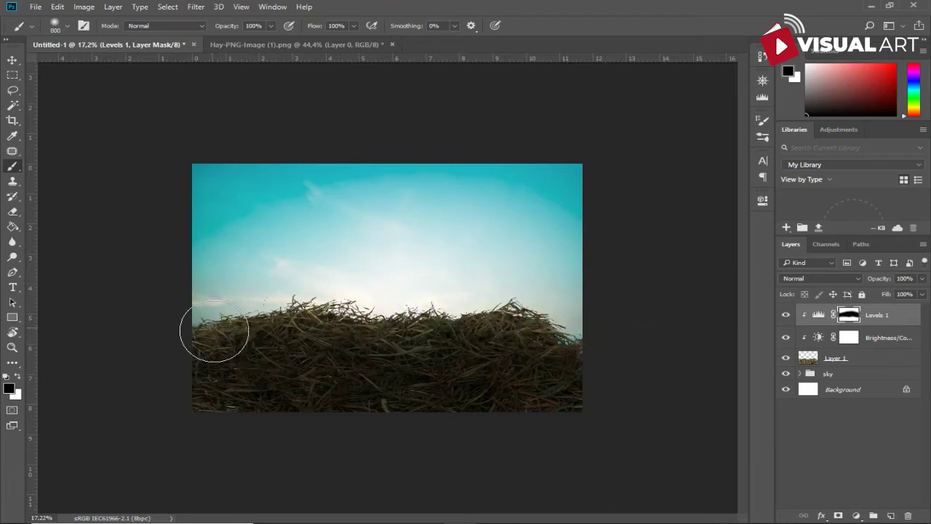
{"action": "left_click_drag", "start_coordinate": [269, 300], "coordinate": [587, 328]}
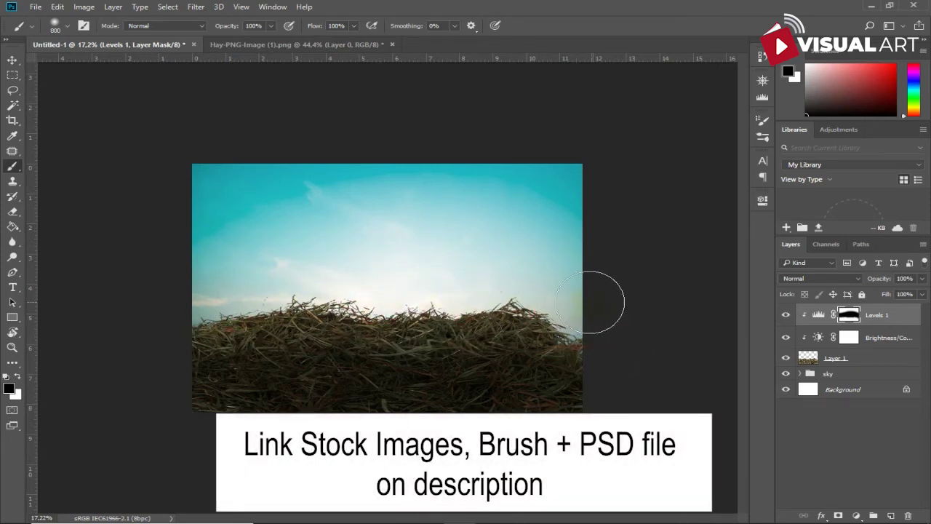
{"action": "scroll", "coordinate": [570, 317], "scroll_direction": "up", "scroll_amount": 2}
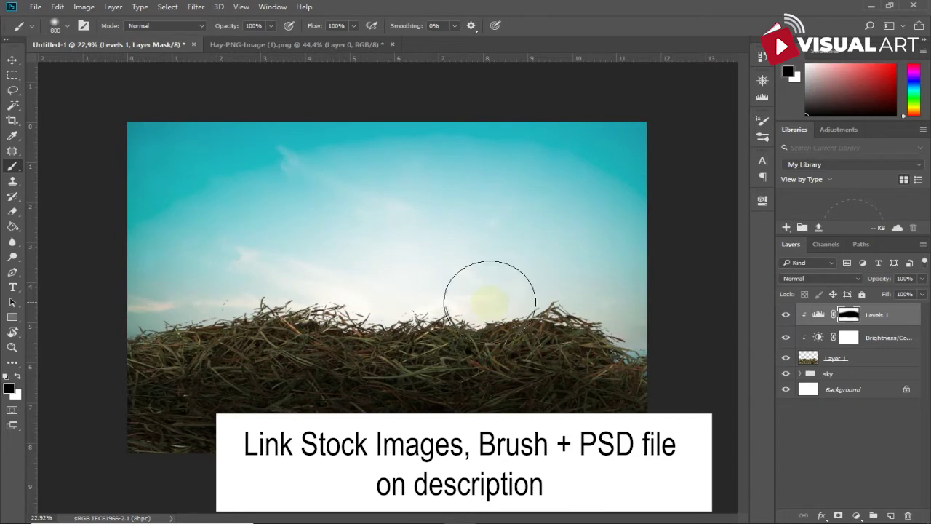
{"action": "left_click", "coordinate": [566, 294]}
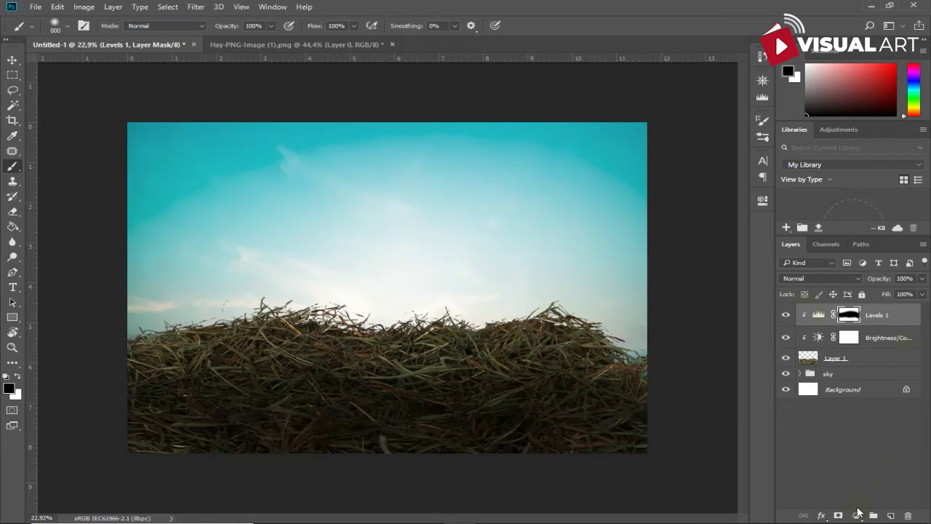
{"action": "left_click", "coordinate": [857, 514]}
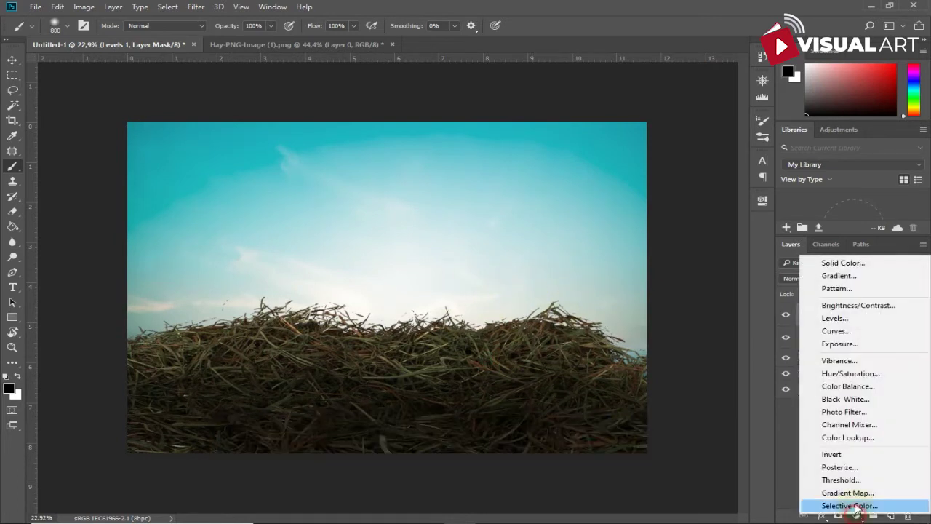
Add a Color Balance clipped to the hay, with midtones at Cyan-Red -7 and Yellow-Blue -14.
{"action": "left_click", "coordinate": [855, 386]}
{"action": "left_click", "coordinate": [649, 394]}
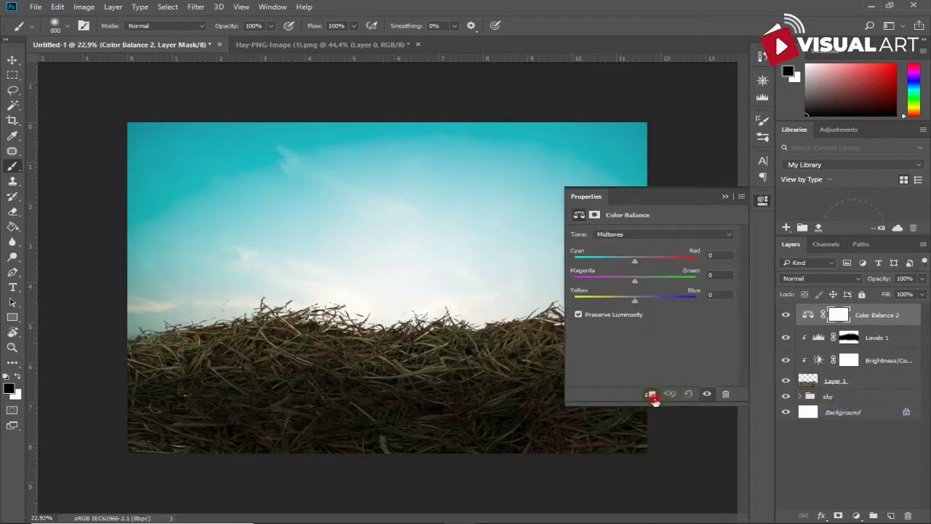
{"action": "left_click_drag", "start_coordinate": [634, 259], "coordinate": [629, 259]}
{"action": "mouse_move", "coordinate": [636, 299]}
{"action": "left_mouse_down"}
{"action": "mouse_move", "coordinate": [626, 299]}
{"action": "mouse_move", "coordinate": [636, 279]}
{"action": "left_mouse_up"}
{"action": "key", "text": "ctrl+z"}
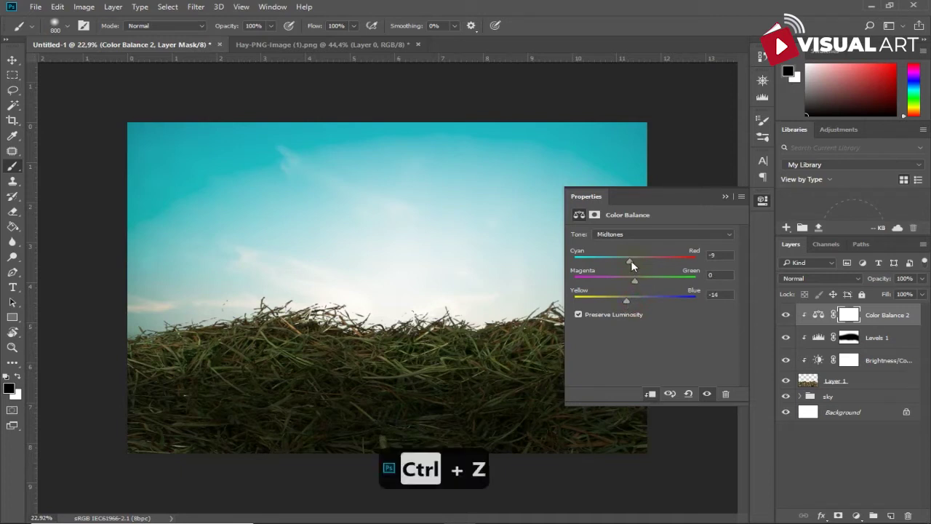
{"action": "left_click_drag", "start_coordinate": [629, 260], "coordinate": [629, 260]}
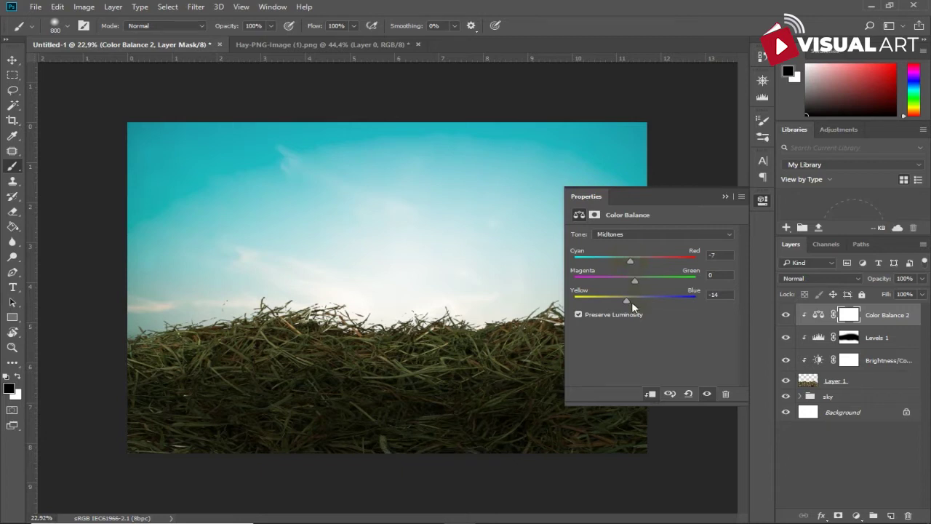
{"action": "left_click", "coordinate": [724, 196]}
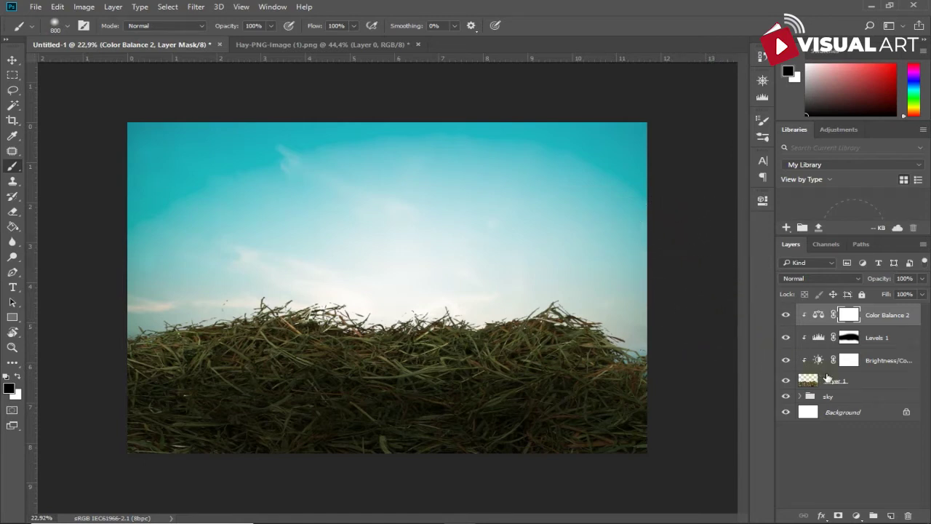
Add a Brightness/Contrast clipped to the hay with Brightness 70 and Contrast 21.
{"action": "left_click", "coordinate": [856, 515]}
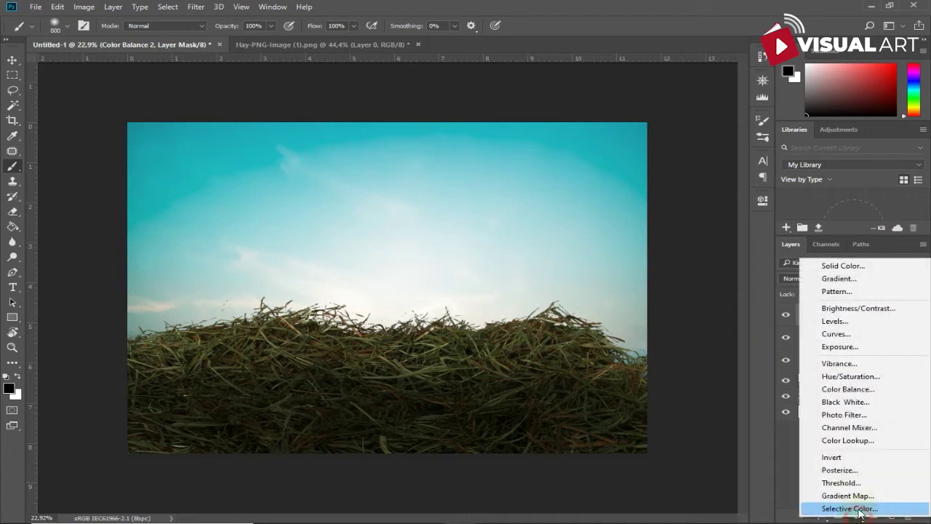
{"action": "left_click", "coordinate": [840, 309]}
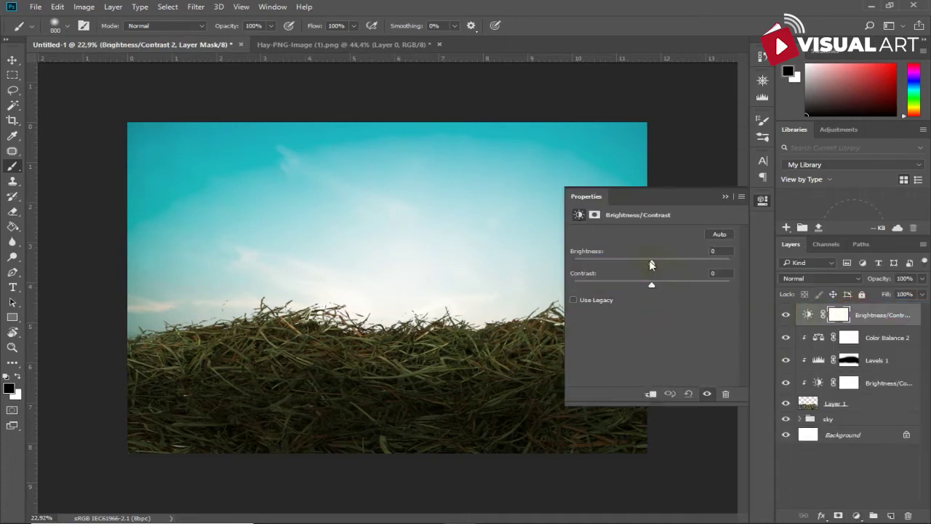
{"action": "left_click_drag", "start_coordinate": [651, 263], "coordinate": [668, 266]}
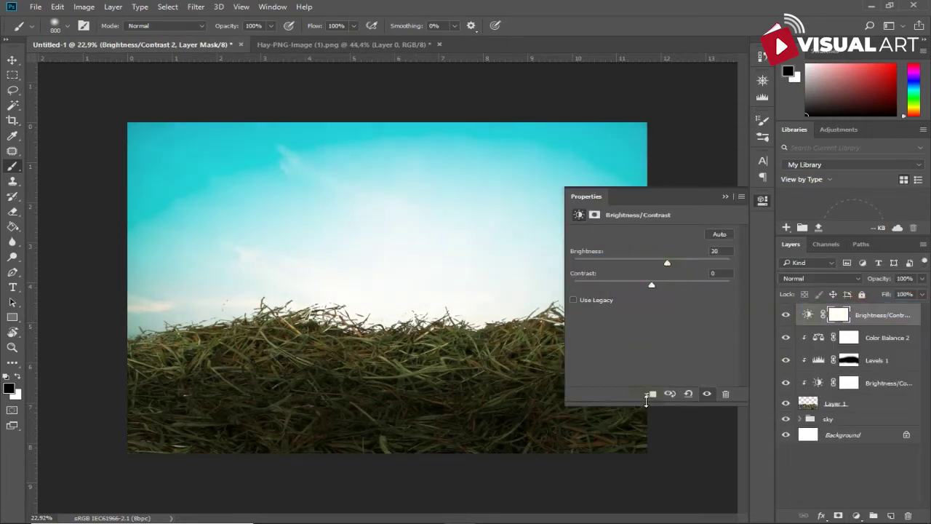
{"action": "left_click", "coordinate": [648, 395]}
{"action": "mouse_move", "coordinate": [668, 264]}
{"action": "left_mouse_down"}
{"action": "mouse_move", "coordinate": [687, 263]}
{"action": "mouse_move", "coordinate": [668, 285]}
{"action": "left_mouse_up"}
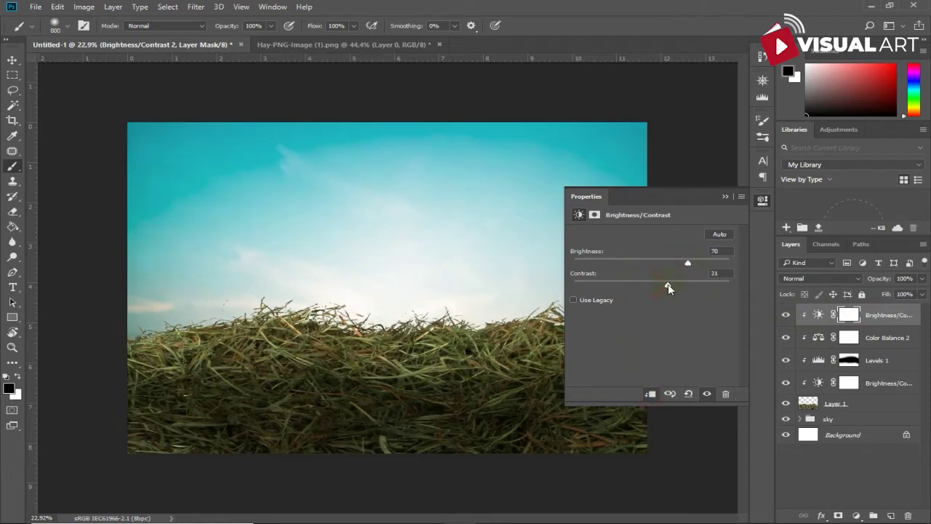
{"action": "left_click", "coordinate": [724, 196]}
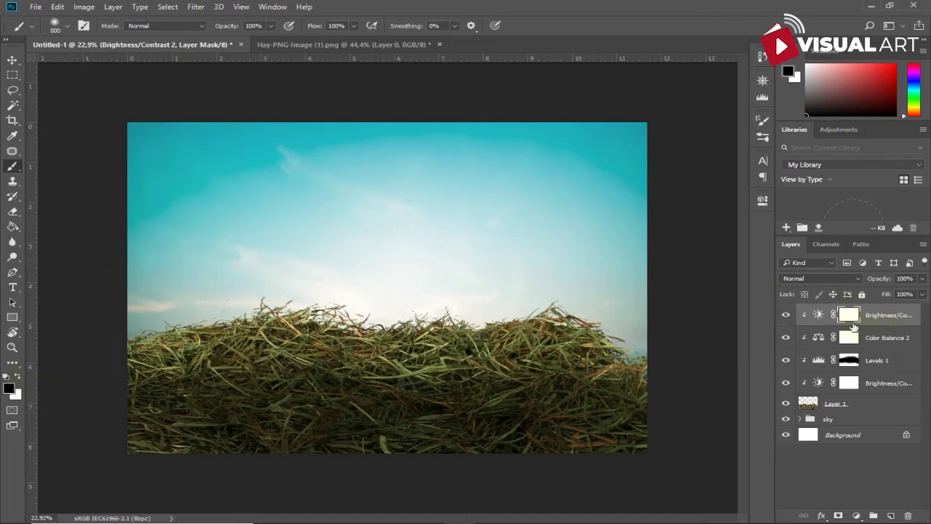
Paint the Brightness/Contrast mask across the grass with a 700 px brush.
{"action": "mouse_move", "coordinate": [152, 440]}
{"action": "left_mouse_down"}
{"action": "mouse_move", "coordinate": [166, 430]}
{"action": "mouse_move", "coordinate": [623, 440]}
{"action": "mouse_move", "coordinate": [588, 401]}
{"action": "mouse_move", "coordinate": [545, 374]}
{"action": "mouse_move", "coordinate": [381, 407]}
{"action": "mouse_move", "coordinate": [218, 410]}
{"action": "mouse_move", "coordinate": [150, 381]}
{"action": "mouse_move", "coordinate": [128, 451]}
{"action": "mouse_move", "coordinate": [648, 440]}
{"action": "left_mouse_up"}
{"action": "key", "text": "bracketright"}
{"action": "key", "text": "bracketright"}
{"action": "mouse_move", "coordinate": [617, 410]}
{"action": "left_mouse_down"}
{"action": "mouse_move", "coordinate": [447, 377]}
{"action": "mouse_move", "coordinate": [339, 386]}
{"action": "mouse_move", "coordinate": [160, 375]}
{"action": "mouse_move", "coordinate": [582, 388]}
{"action": "left_mouse_up"}
{"action": "left_click", "coordinate": [255, 395]}
{"action": "mouse_move", "coordinate": [254, 395]}
{"action": "left_mouse_down"}
{"action": "mouse_move", "coordinate": [114, 426]}
{"action": "mouse_move", "coordinate": [457, 416]}
{"action": "mouse_move", "coordinate": [637, 422]}
{"action": "mouse_move", "coordinate": [645, 438]}
{"action": "mouse_move", "coordinate": [636, 443]}
{"action": "mouse_move", "coordinate": [640, 468]}
{"action": "mouse_move", "coordinate": [337, 453]}
{"action": "left_mouse_up"}
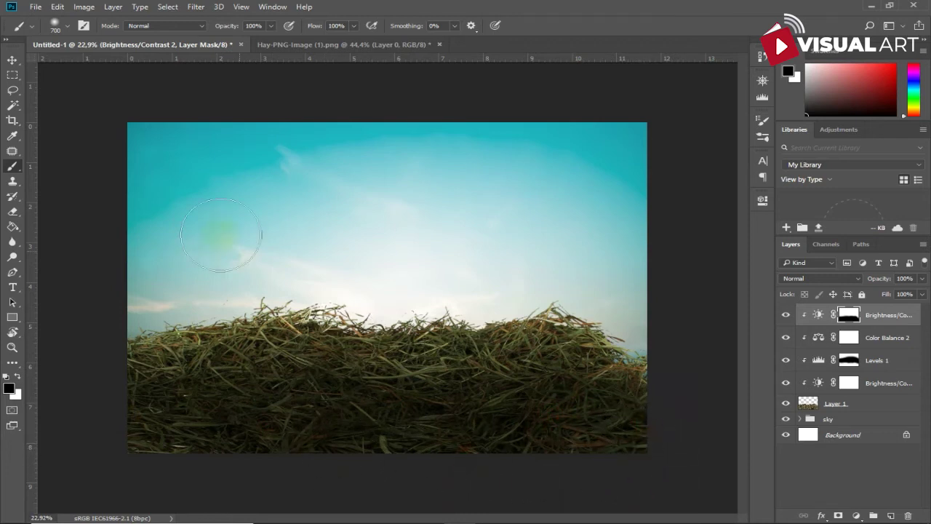
{"action": "left_click", "coordinate": [13, 61]}
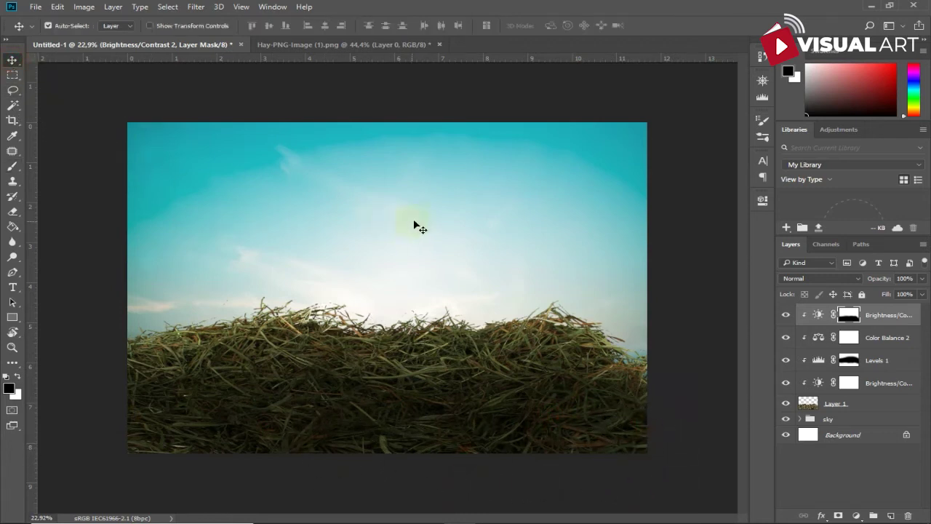
Group the hay layer with its four clipped adjustments and name the group 'hay'.
{"action": "left_click", "coordinate": [857, 403], "text": "shift"}
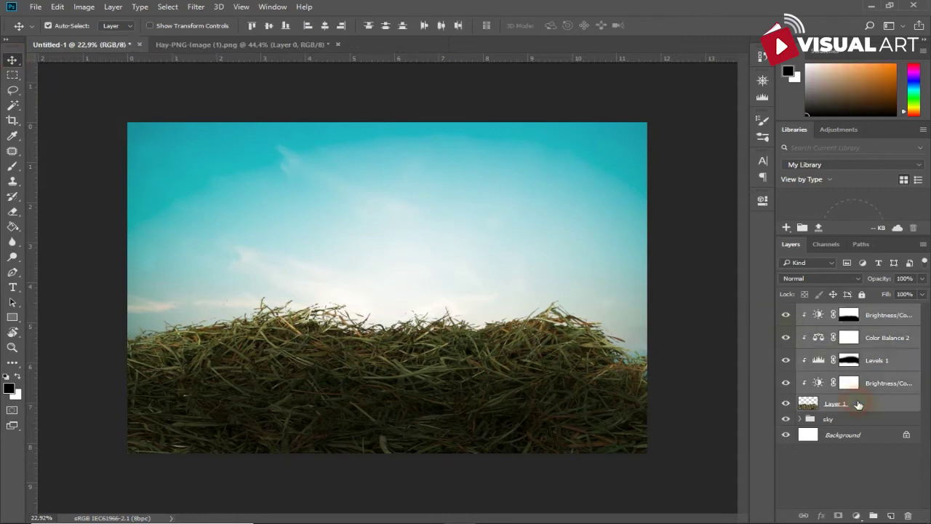
{"action": "key", "text": "ctrl+g"}
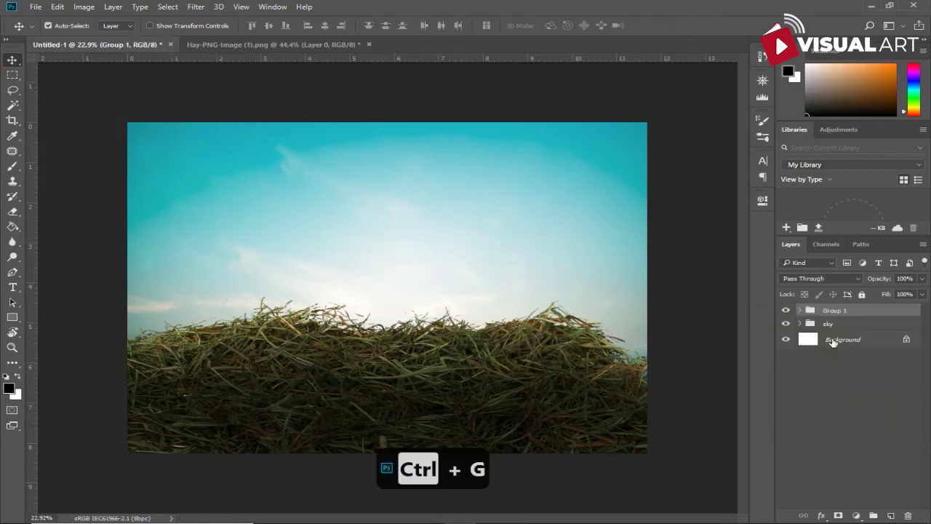
{"action": "double_click", "coordinate": [832, 310]}
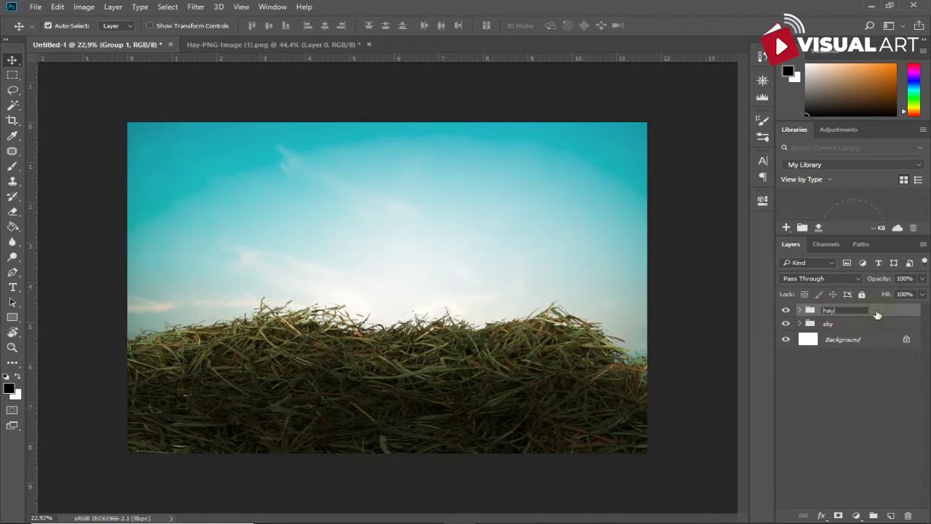
{"action": "key", "text": "Return"}
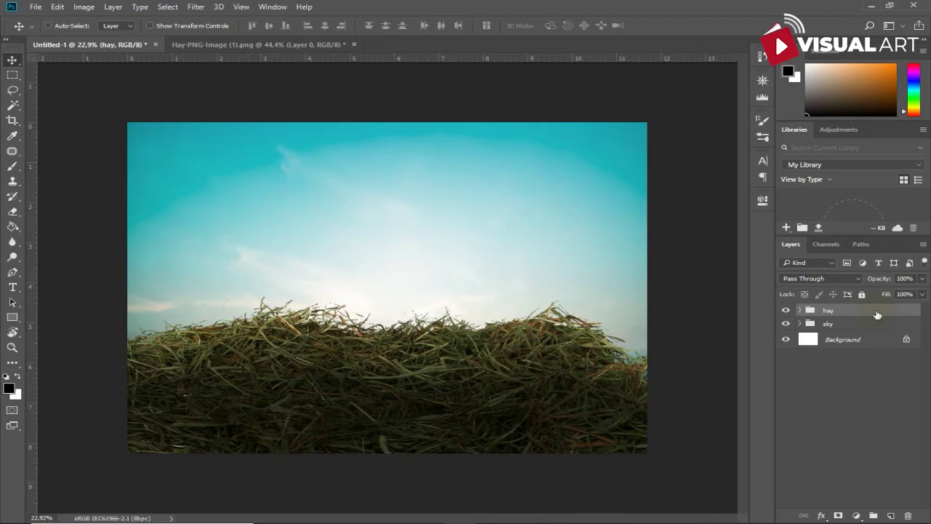
Duplicate the hay group, then move the copy left and down and rotate it about -7.76°.
{"action": "key", "text": "ctrl+j"}
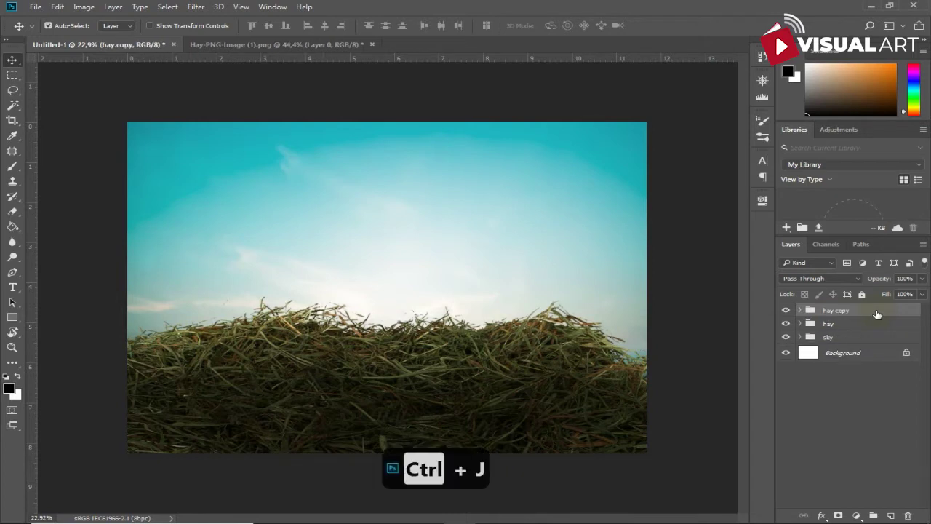
{"action": "key", "text": "ctrl+t"}
{"action": "left_click_drag", "start_coordinate": [521, 298], "coordinate": [431, 222]}
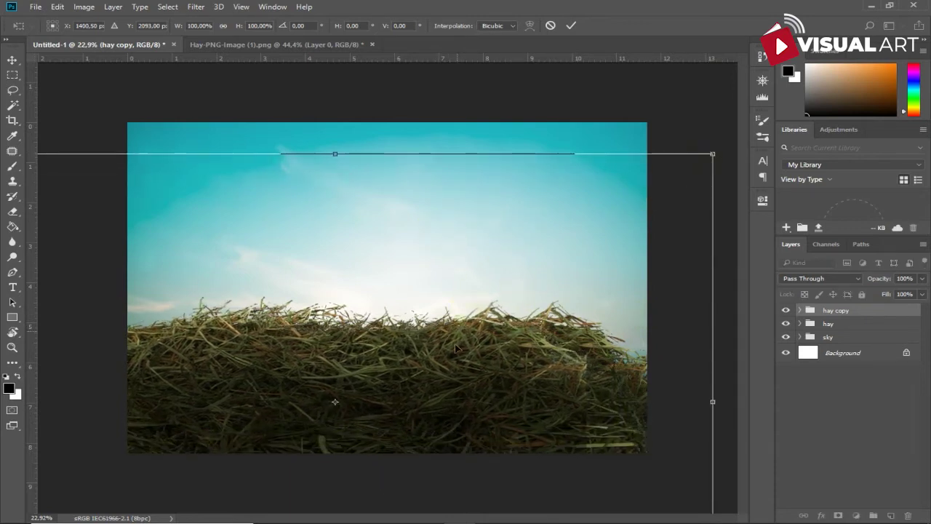
{"action": "left_click_drag", "start_coordinate": [455, 349], "coordinate": [390, 370]}
{"action": "mouse_move", "coordinate": [693, 413]}
{"action": "left_mouse_down"}
{"action": "mouse_move", "coordinate": [285, 412]}
{"action": "mouse_move", "coordinate": [252, 429]}
{"action": "left_mouse_up"}
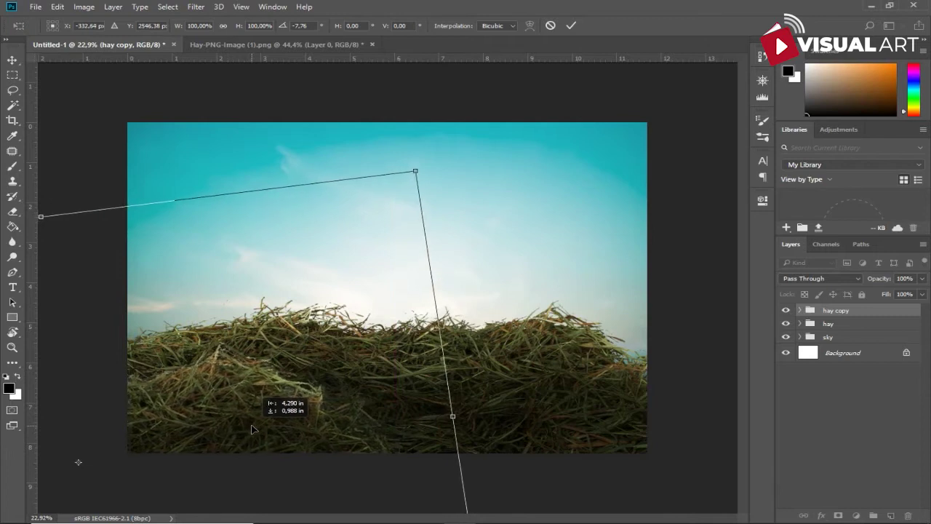
{"action": "key", "text": "Return"}
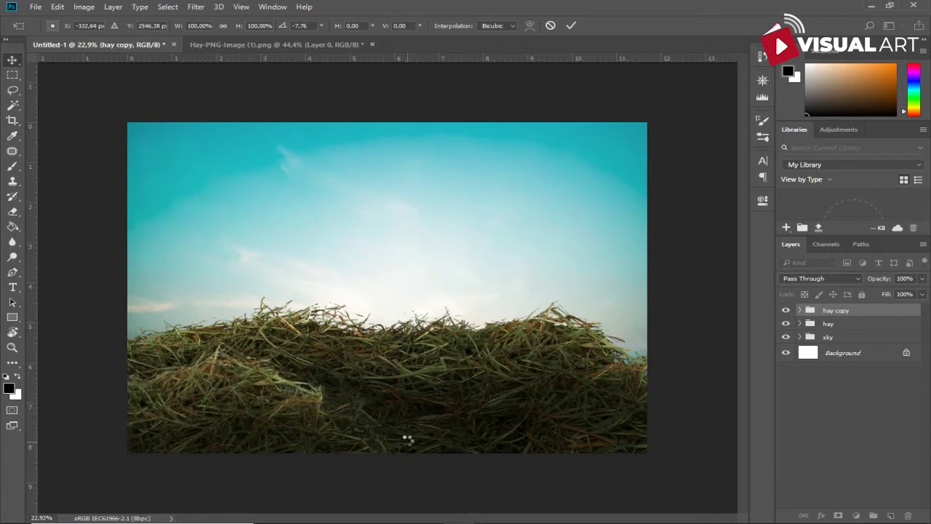
Rotate the hay copy to about 6.4°, widen it to about 106%, and position it in the foreground.
{"action": "key", "text": "ctrl+t"}
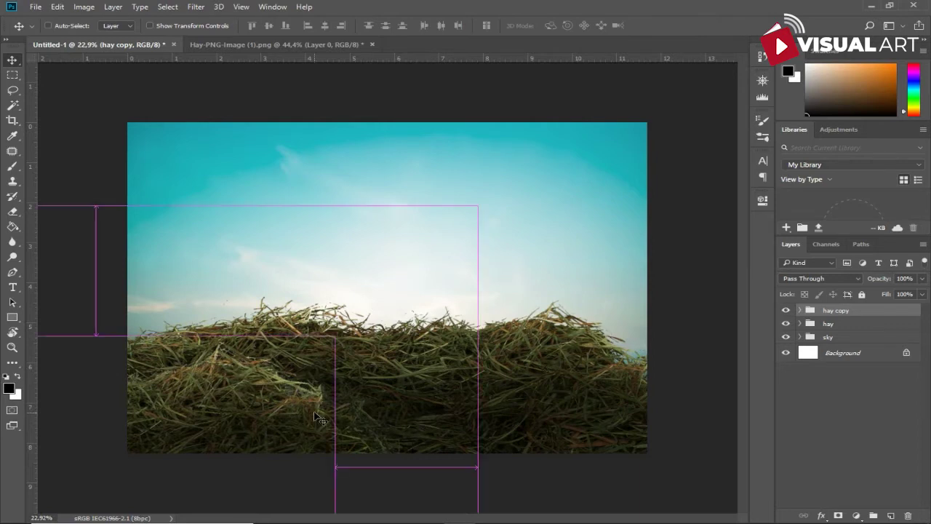
{"action": "mouse_move", "coordinate": [500, 383]}
{"action": "left_mouse_down"}
{"action": "mouse_move", "coordinate": [310, 435]}
{"action": "mouse_move", "coordinate": [320, 447]}
{"action": "mouse_move", "coordinate": [325, 425]}
{"action": "left_mouse_up"}
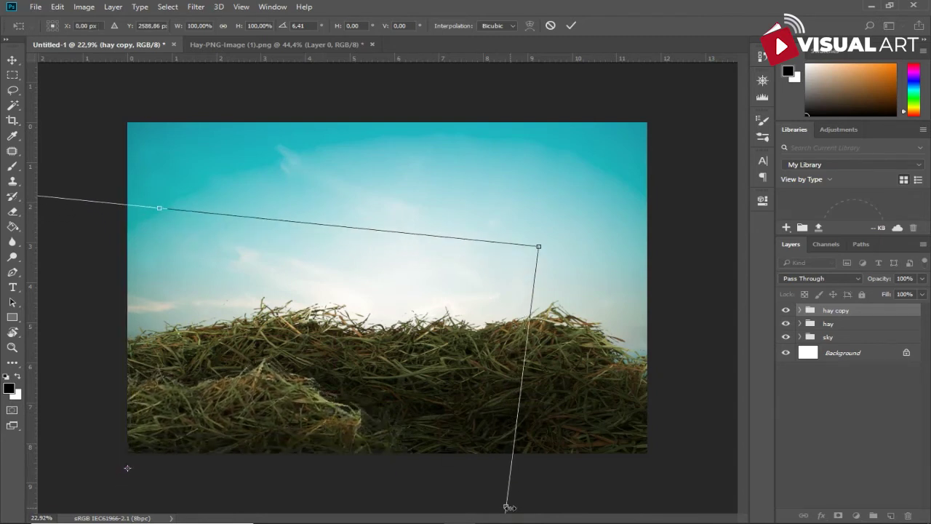
{"action": "mouse_move", "coordinate": [507, 502]}
{"action": "left_mouse_down"}
{"action": "mouse_move", "coordinate": [551, 506]}
{"action": "mouse_move", "coordinate": [527, 508]}
{"action": "left_mouse_up"}
{"action": "left_click_drag", "start_coordinate": [567, 247], "coordinate": [581, 246]}
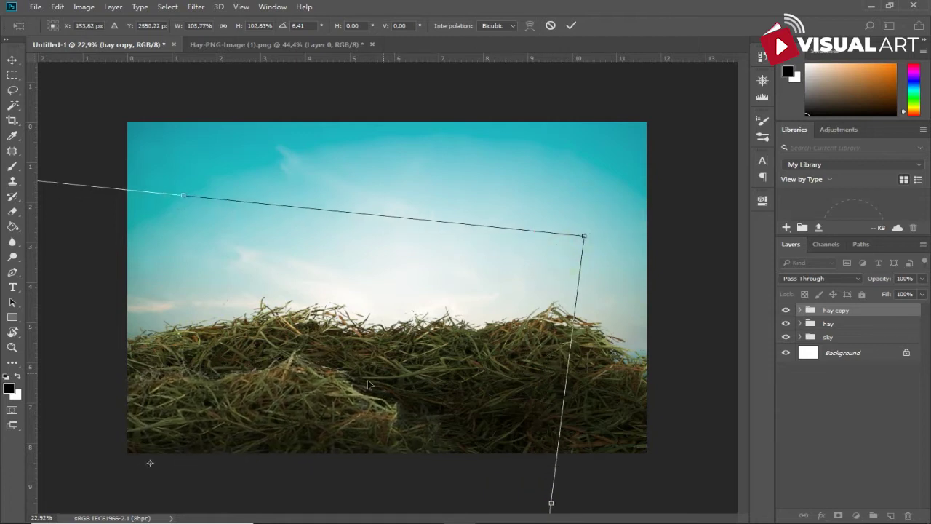
{"action": "mouse_move", "coordinate": [333, 402]}
{"action": "left_mouse_down"}
{"action": "mouse_move", "coordinate": [333, 413]}
{"action": "mouse_move", "coordinate": [332, 399]}
{"action": "left_mouse_up"}
{"action": "key", "text": "Return"}
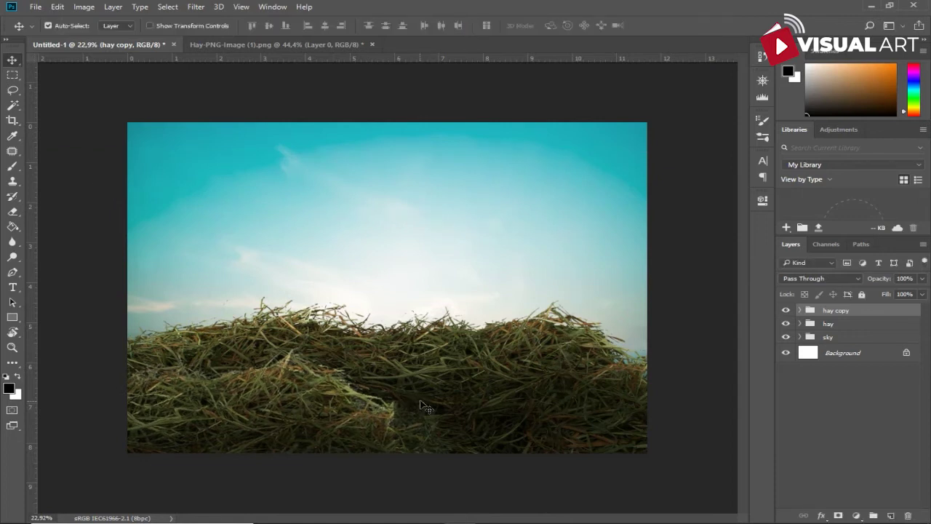
Convert Layer 1 inside the hay copy group to a smart object.
{"action": "left_click", "coordinate": [799, 311]}
{"action": "left_click", "coordinate": [846, 418]}
{"action": "right_click", "coordinate": [893, 418]}
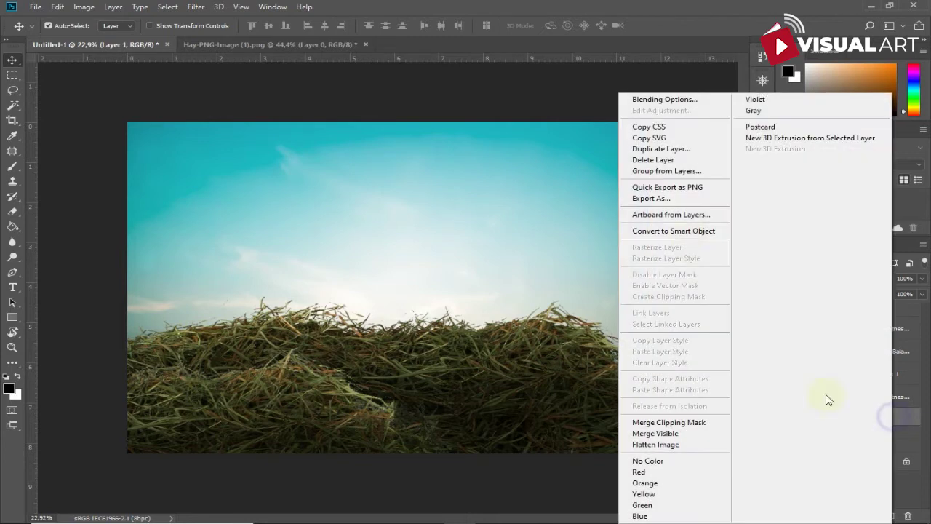
{"action": "left_click", "coordinate": [683, 230]}
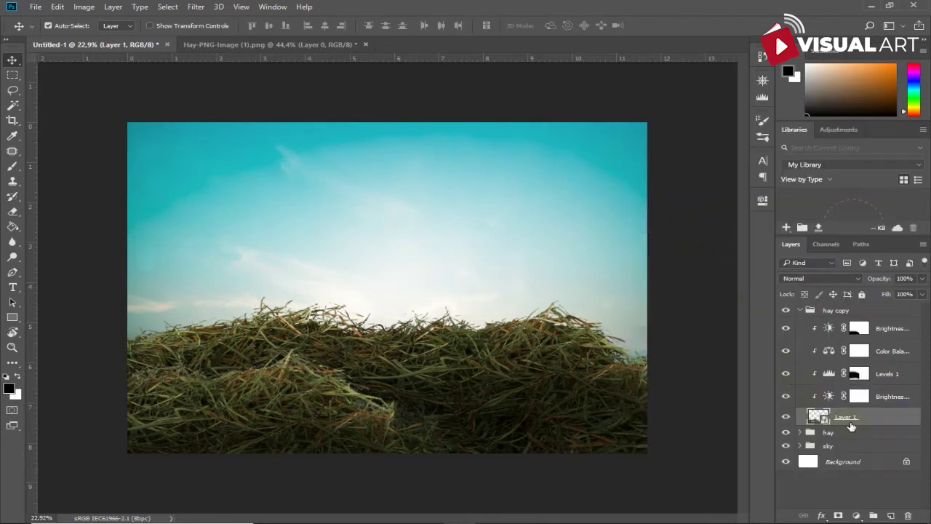
Paint the Brightness/Contrast 2 mask along the bottom of the hay.
{"action": "left_click", "coordinate": [860, 331]}
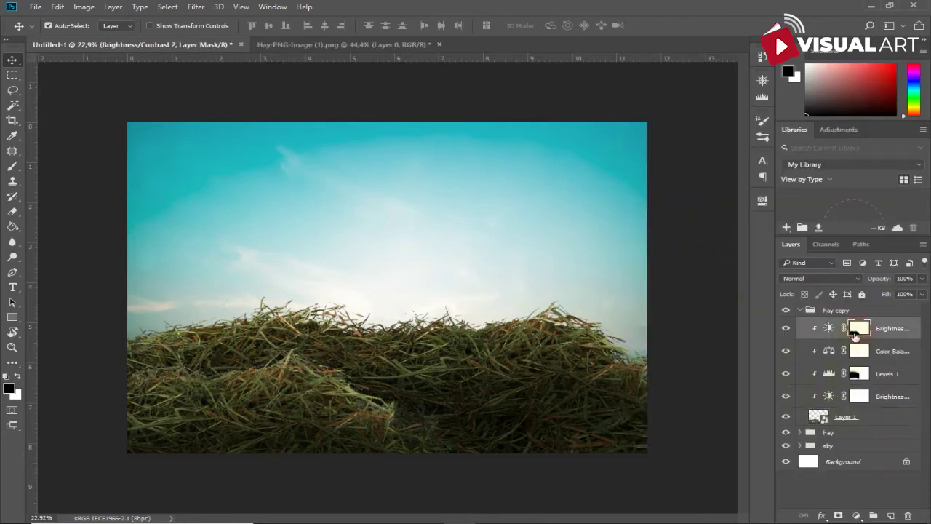
{"action": "key", "text": "b"}
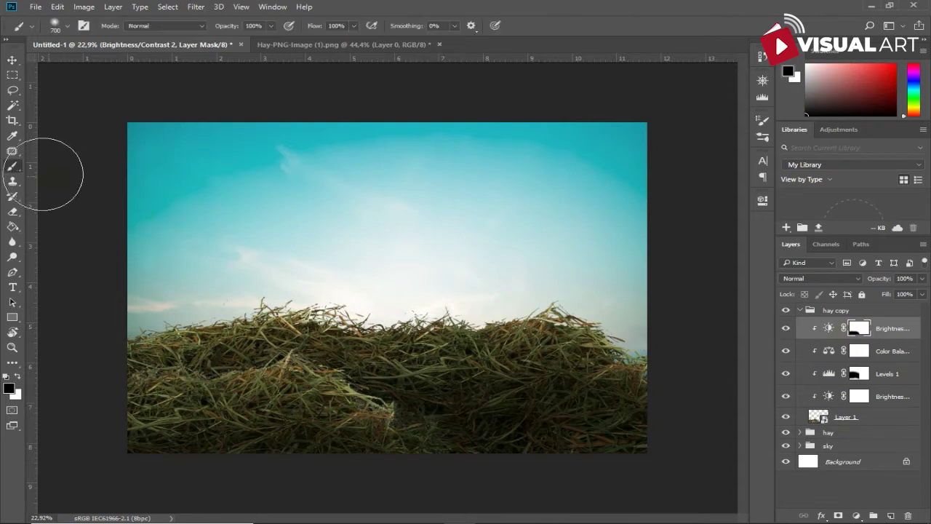
{"action": "left_click", "coordinate": [422, 397]}
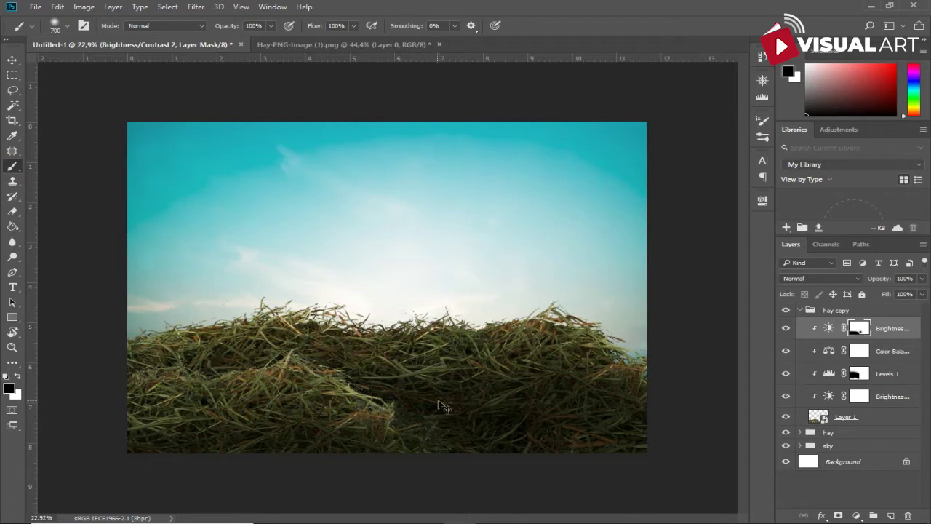
{"action": "key", "text": "ctrl+z"}
{"action": "left_click", "coordinate": [785, 332]}
{"action": "left_click_drag", "start_coordinate": [368, 453], "coordinate": [384, 470]}
Paint the Levels 1 mask over the bottom-centre hay with a 400 px brush and lower its output white to 86.
{"action": "left_click", "coordinate": [859, 375]}
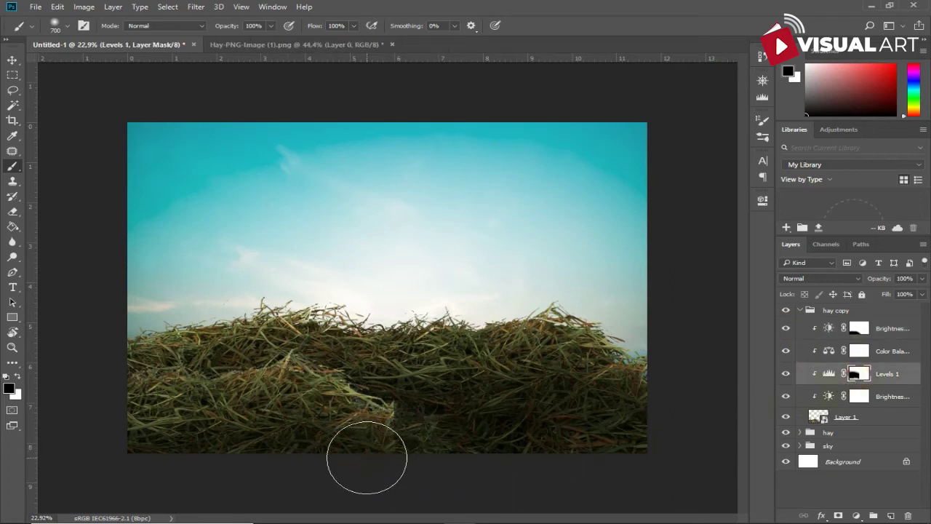
{"action": "key", "text": "ctrl+z"}
{"action": "key", "text": "bracketleft"}
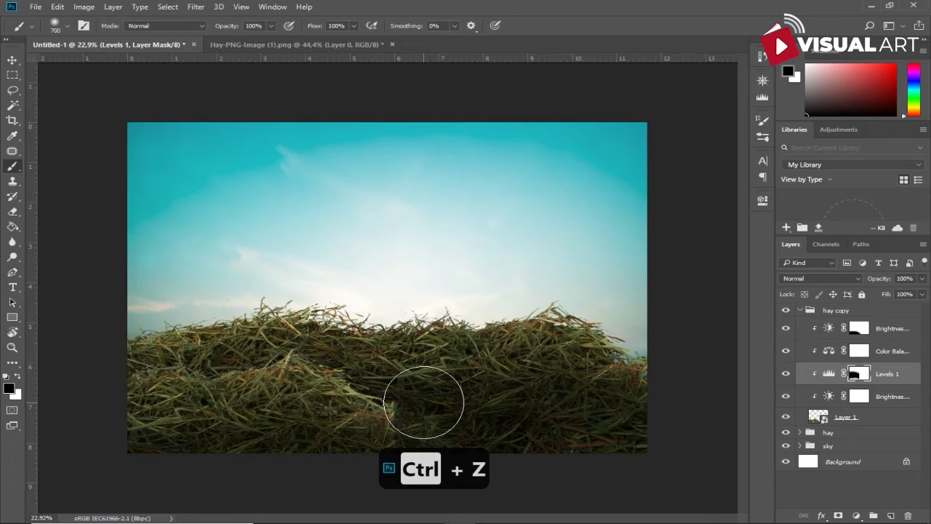
{"action": "key", "text": "bracketleft"}
{"action": "key", "text": "bracketleft"}
{"action": "left_click_drag", "start_coordinate": [401, 399], "coordinate": [426, 415]}
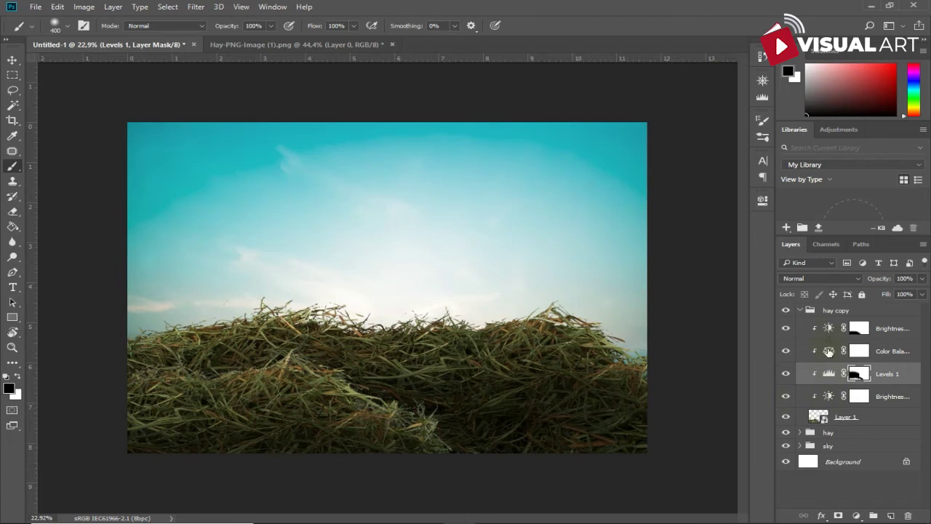
{"action": "double_click", "coordinate": [828, 373]}
{"action": "mouse_move", "coordinate": [654, 345]}
{"action": "left_mouse_down"}
{"action": "mouse_move", "coordinate": [633, 351]}
{"action": "mouse_move", "coordinate": [653, 351]}
{"action": "left_mouse_up"}
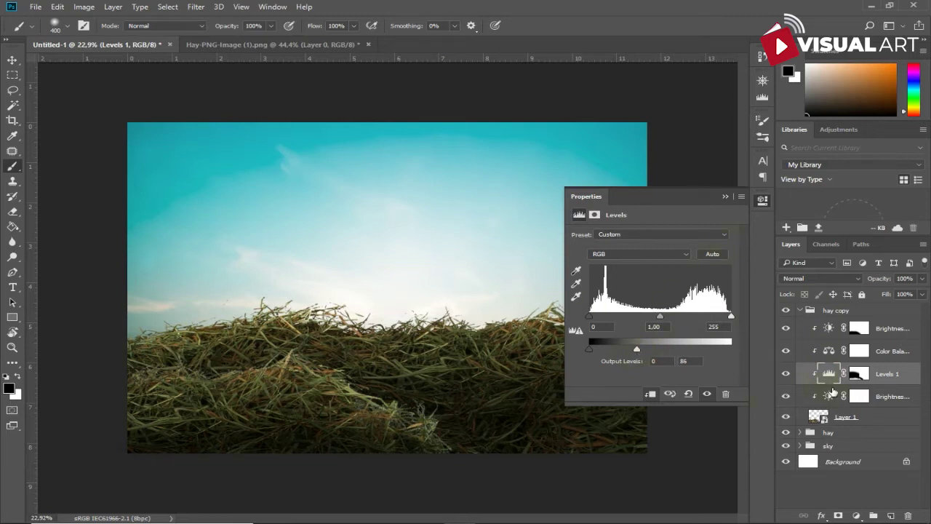
Paint white into the Levels 1 mask across the left and bottom hay.
{"action": "left_click", "coordinate": [858, 374]}
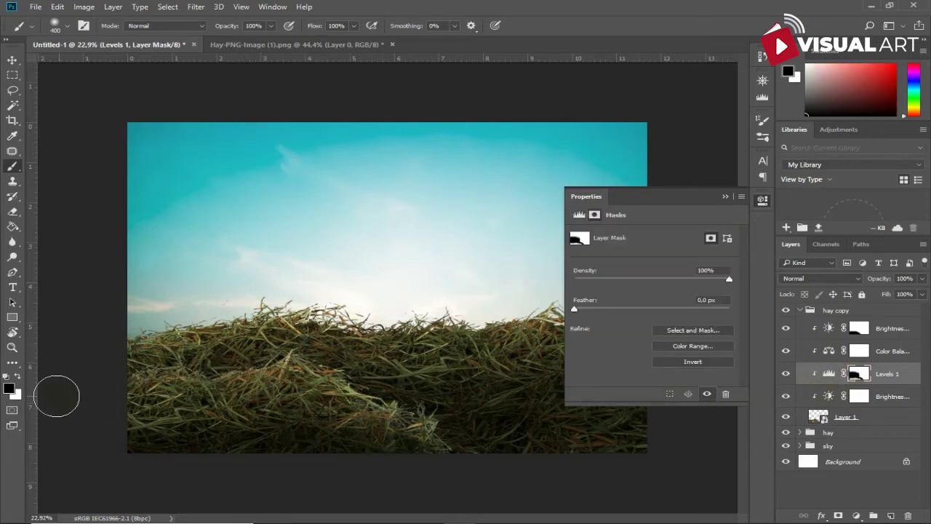
{"action": "left_click", "coordinate": [15, 376]}
{"action": "mouse_move", "coordinate": [118, 412]}
{"action": "left_mouse_down"}
{"action": "mouse_move", "coordinate": [283, 412]}
{"action": "mouse_move", "coordinate": [351, 432]}
{"action": "mouse_move", "coordinate": [424, 474]}
{"action": "left_mouse_up"}
{"action": "mouse_move", "coordinate": [152, 387]}
{"action": "left_mouse_down"}
{"action": "mouse_move", "coordinate": [322, 405]}
{"action": "mouse_move", "coordinate": [407, 461]}
{"action": "left_mouse_up"}
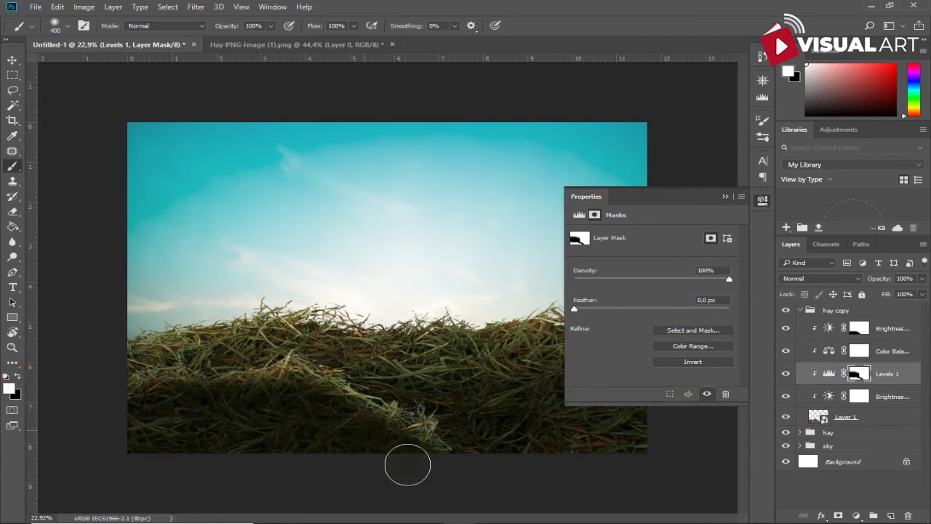
{"action": "left_click", "coordinate": [725, 197]}
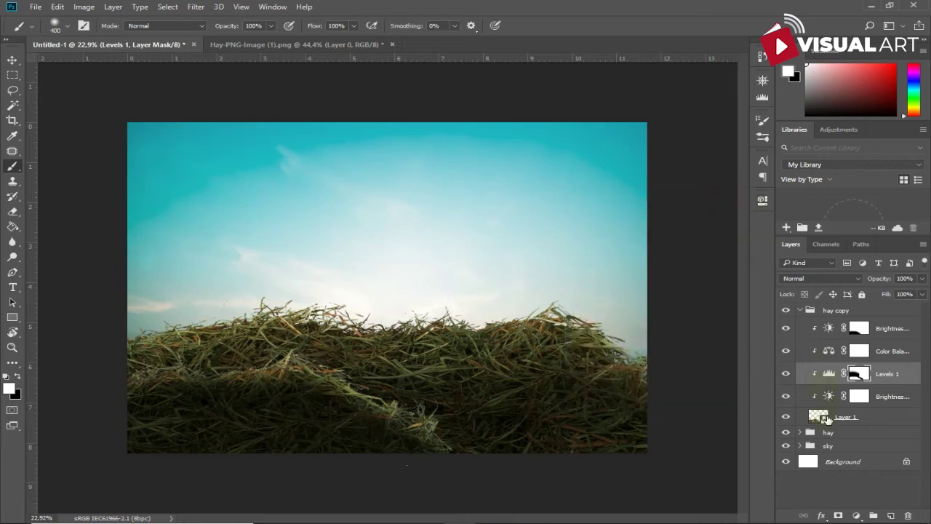
{"action": "left_click", "coordinate": [857, 419]}
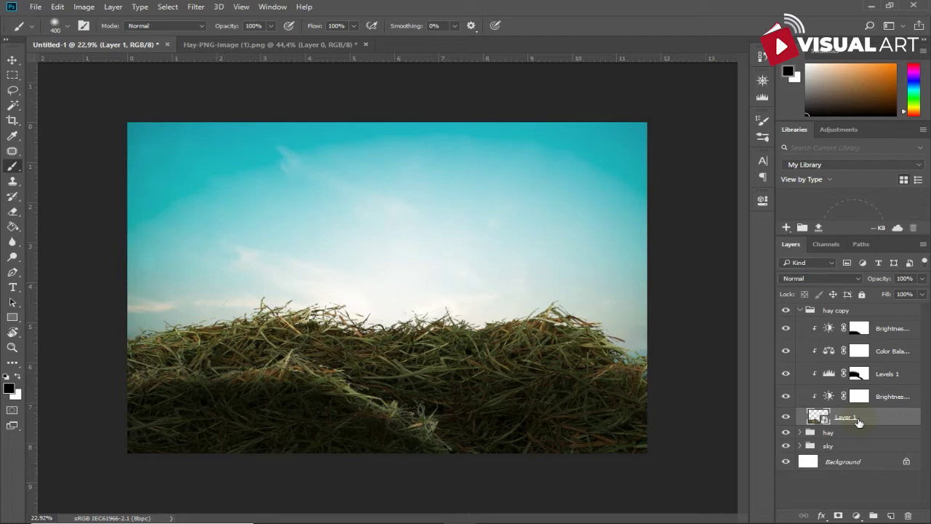
Apply an 11 px Gaussian Blur to the foreground hay Layer 1, then collapse the hay copy group.
{"action": "left_click", "coordinate": [196, 6]}
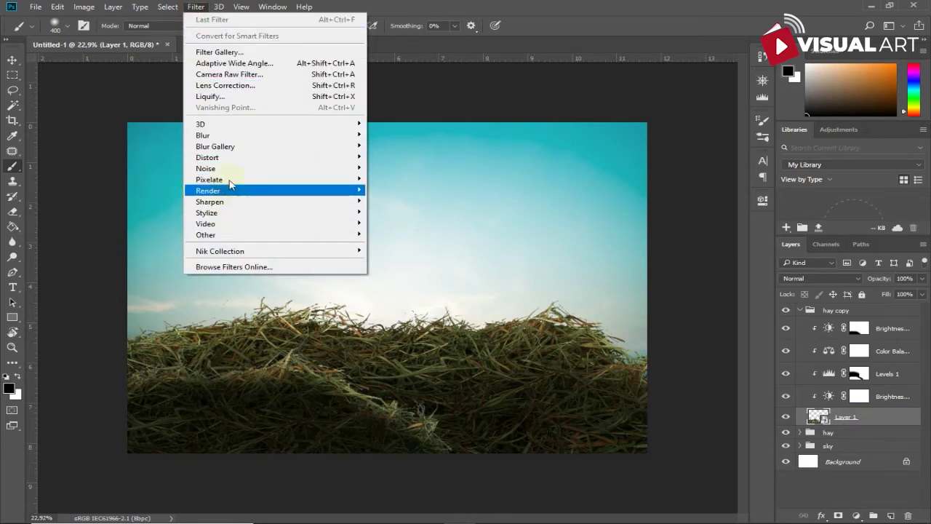
{"action": "mouse_move", "coordinate": [203, 135]}
{"action": "left_click", "coordinate": [412, 179]}
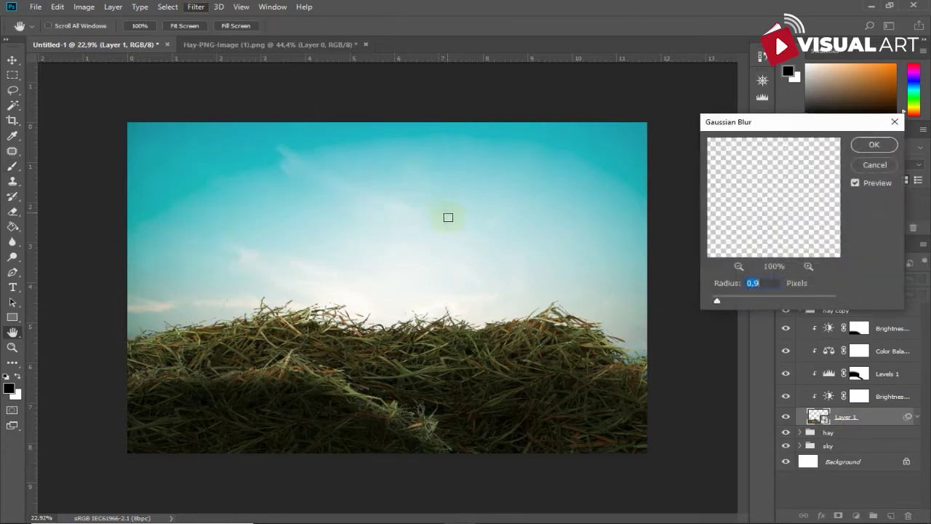
{"action": "left_click_drag", "start_coordinate": [717, 300], "coordinate": [769, 299]}
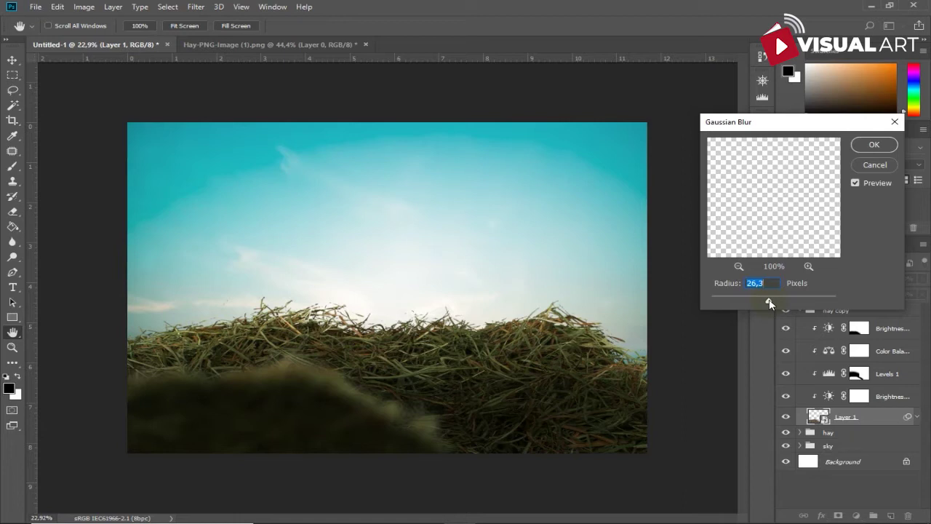
{"action": "left_click_drag", "start_coordinate": [769, 302], "coordinate": [767, 303]}
{"action": "left_click_drag", "start_coordinate": [766, 300], "coordinate": [762, 300]}
{"action": "left_click", "coordinate": [875, 146]}
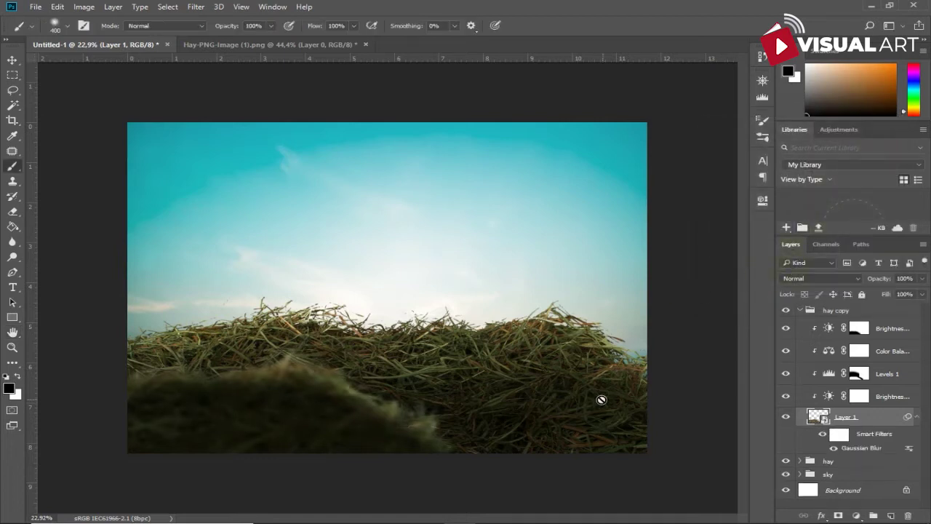
{"action": "left_click", "coordinate": [13, 61]}
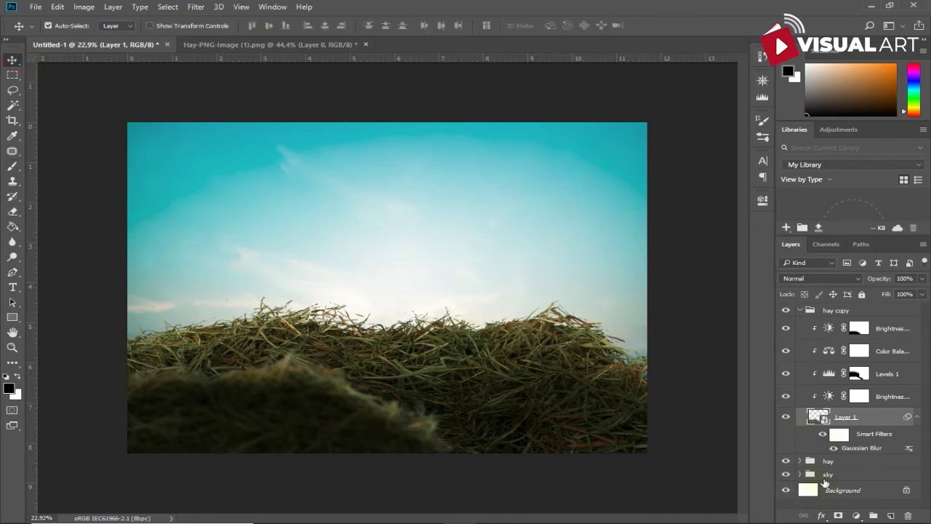
{"action": "left_click", "coordinate": [801, 310]}
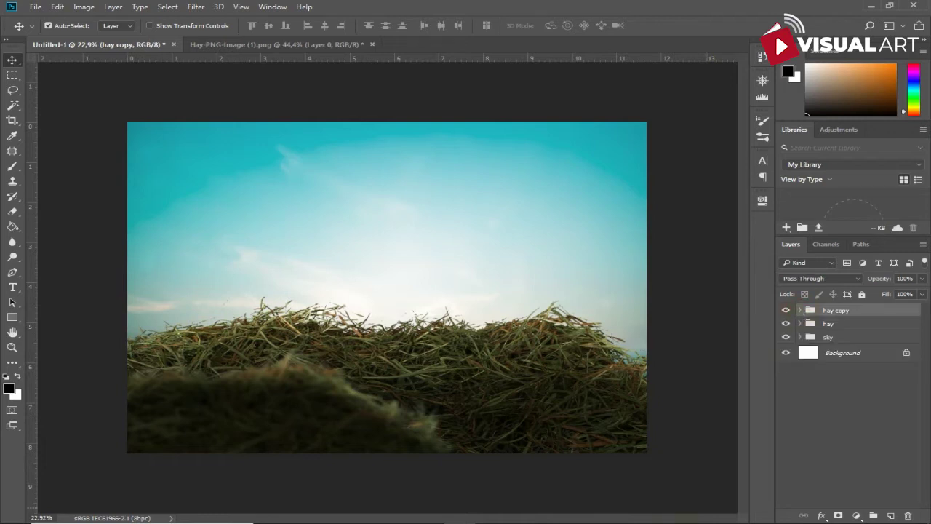
{"action": "left_click", "coordinate": [428, 512]}
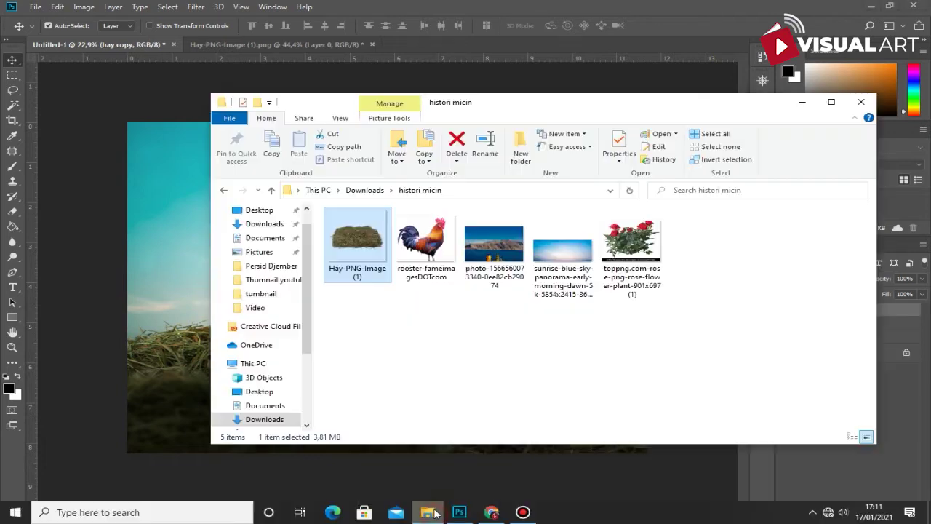
{"action": "left_click", "coordinate": [510, 252]}
{"action": "left_click_drag", "start_coordinate": [510, 252], "coordinate": [498, 46]}
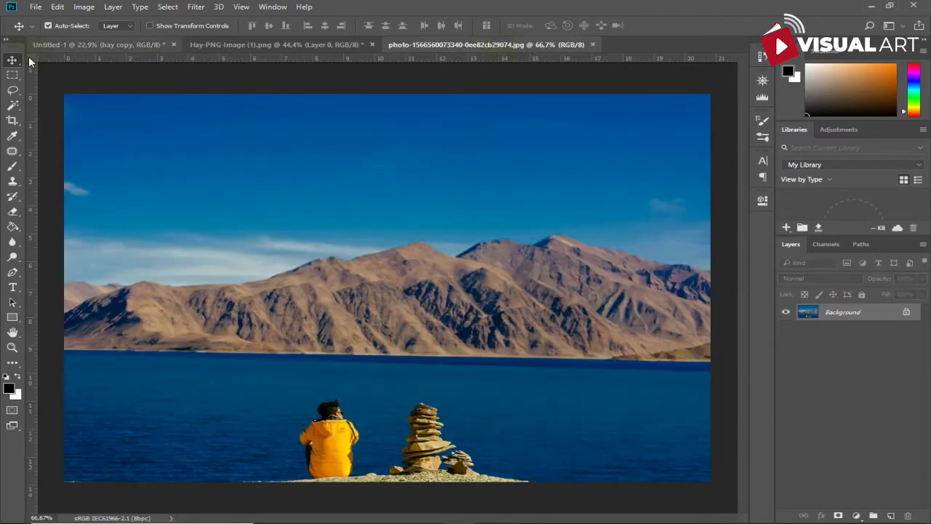
Quick-select the mountain range, including the small left hill, with a 100 px brush.
{"action": "left_click", "coordinate": [12, 106]}
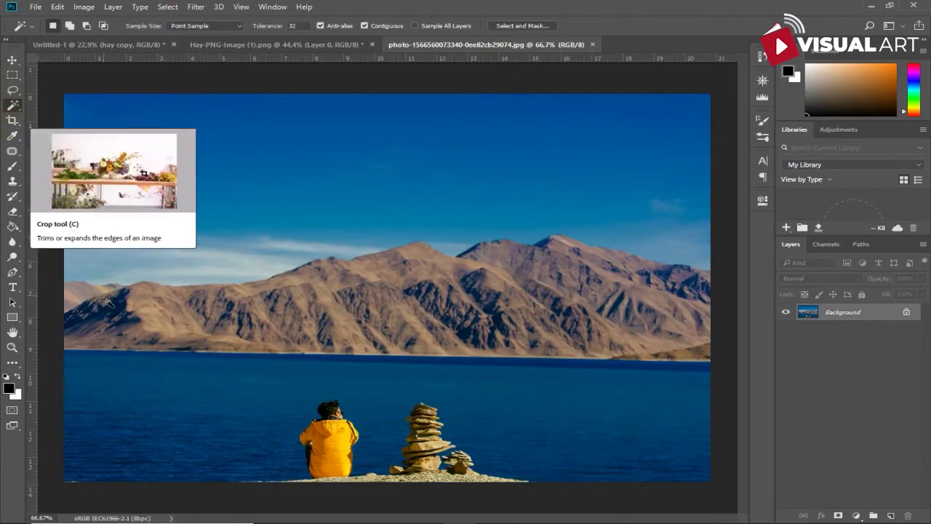
{"action": "right_click", "coordinate": [12, 107]}
{"action": "left_click", "coordinate": [44, 101]}
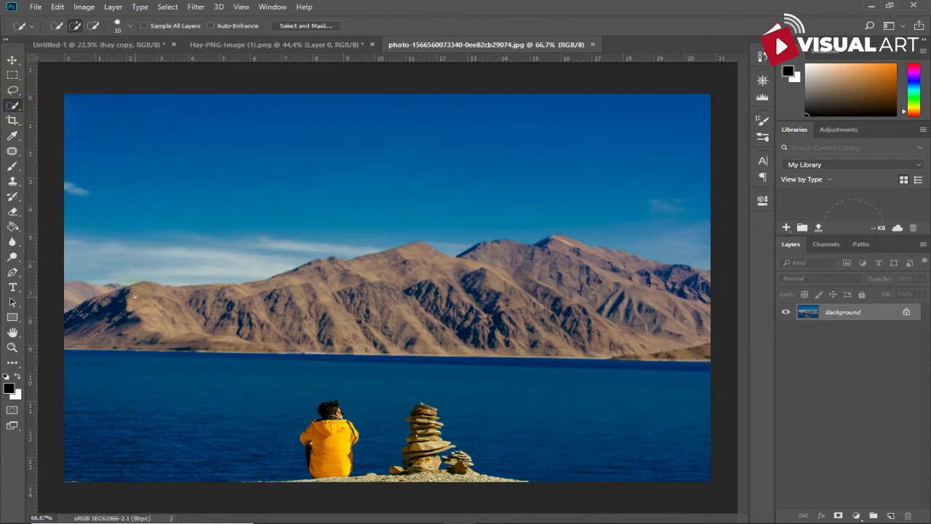
{"action": "key", "text": "bracketright"}
{"action": "key", "text": "bracketright"}
{"action": "key", "text": "bracketright"}
{"action": "key", "text": "bracketright"}
{"action": "key", "text": "bracketright"}
{"action": "key", "text": "bracketright"}
{"action": "mouse_move", "coordinate": [152, 308]}
{"action": "left_mouse_down"}
{"action": "mouse_move", "coordinate": [280, 320]}
{"action": "mouse_move", "coordinate": [716, 291]}
{"action": "left_mouse_up"}
{"action": "key", "text": "bracketleft"}
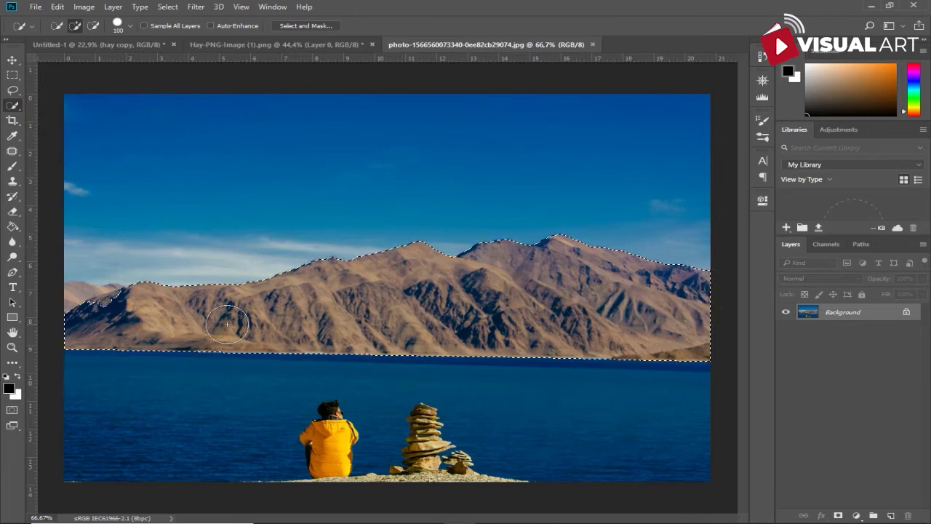
{"action": "left_click_drag", "start_coordinate": [99, 317], "coordinate": [86, 295]}
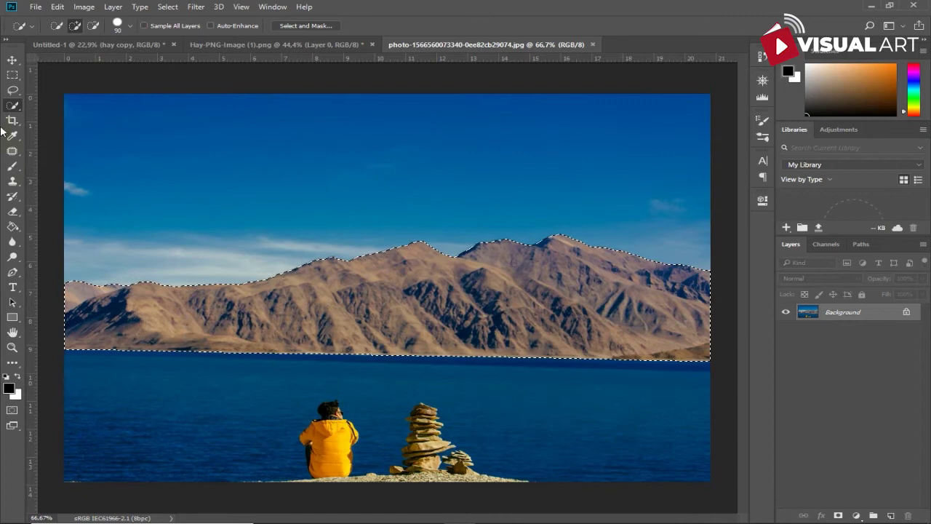
{"action": "left_click", "coordinate": [12, 60]}
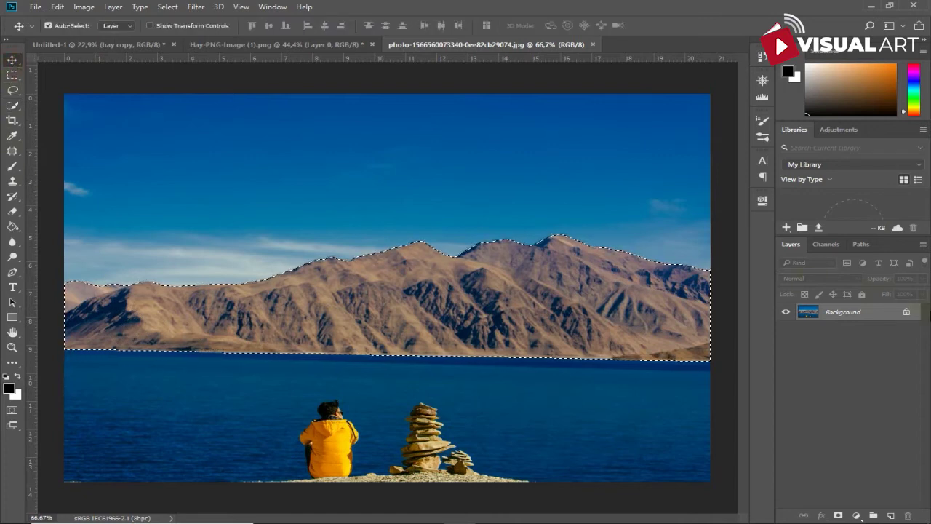
Bring the mountains into the composite as Layer 2, flipped horizontally and enlarged to about 170%.
{"action": "left_click", "coordinate": [908, 314]}
{"action": "mouse_move", "coordinate": [605, 314]}
{"action": "left_mouse_down"}
{"action": "mouse_move", "coordinate": [155, 48]}
{"action": "mouse_move", "coordinate": [329, 261]}
{"action": "mouse_move", "coordinate": [400, 271]}
{"action": "left_mouse_up"}
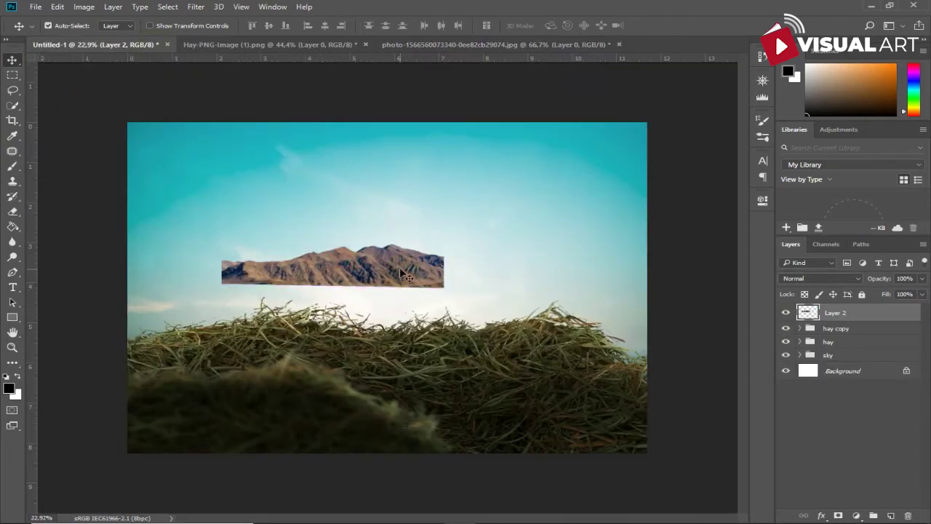
{"action": "key", "text": "ctrl+t"}
{"action": "right_click", "coordinate": [400, 271]}
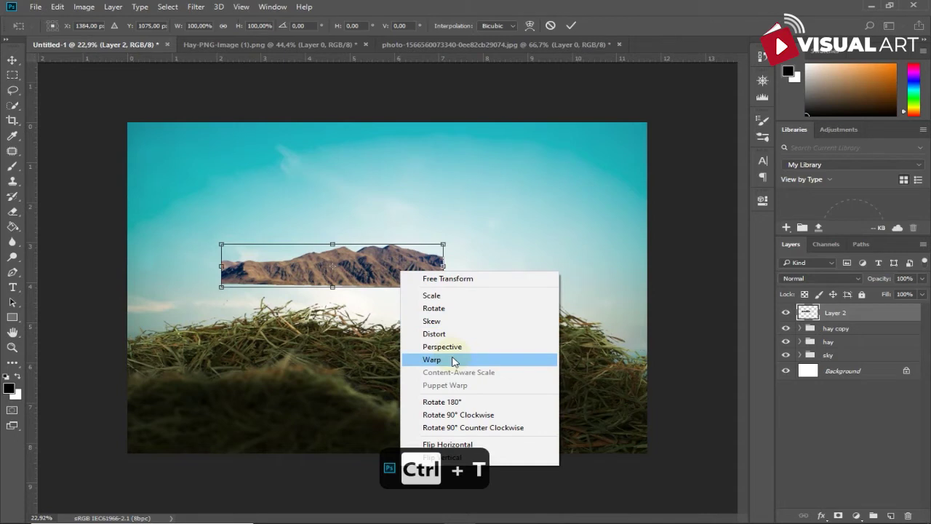
{"action": "left_click", "coordinate": [445, 444]}
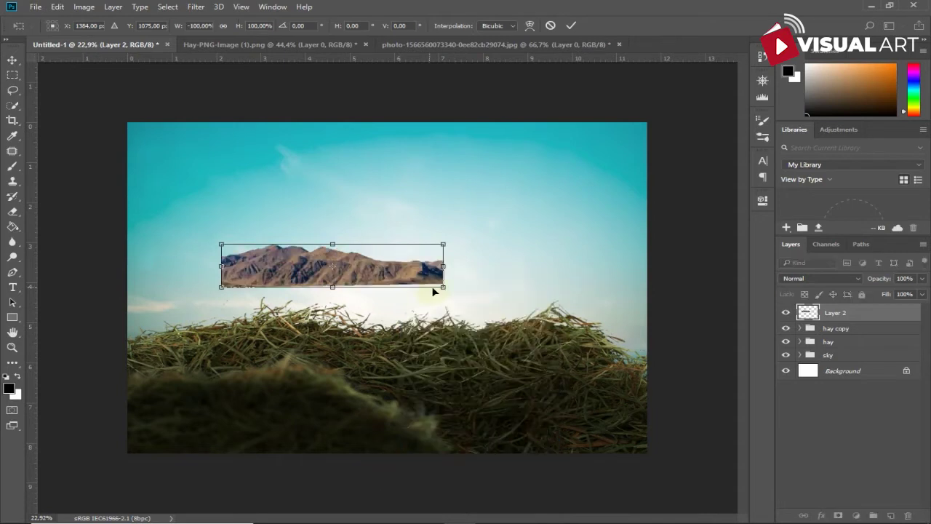
{"action": "left_click_drag", "start_coordinate": [440, 288], "coordinate": [599, 314]}
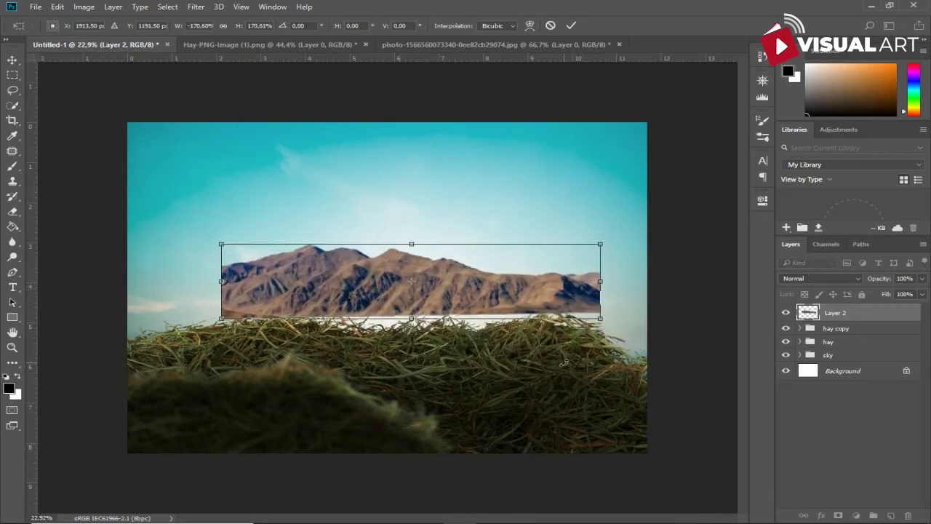
{"action": "key", "text": "Return"}
Move Layer 2 between the sky and hay groups and lower it partly behind the hay.
{"action": "left_click_drag", "start_coordinate": [855, 314], "coordinate": [844, 360]}
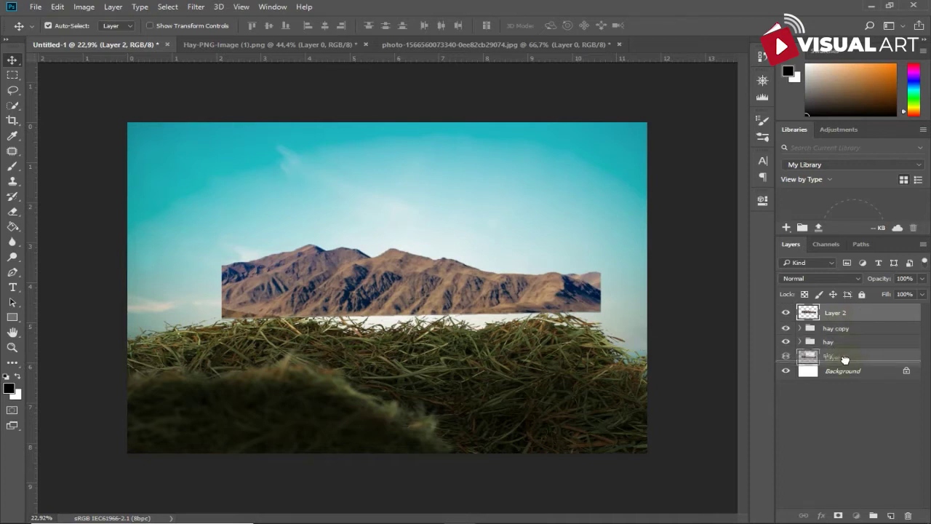
{"action": "left_click_drag", "start_coordinate": [845, 359], "coordinate": [843, 347]}
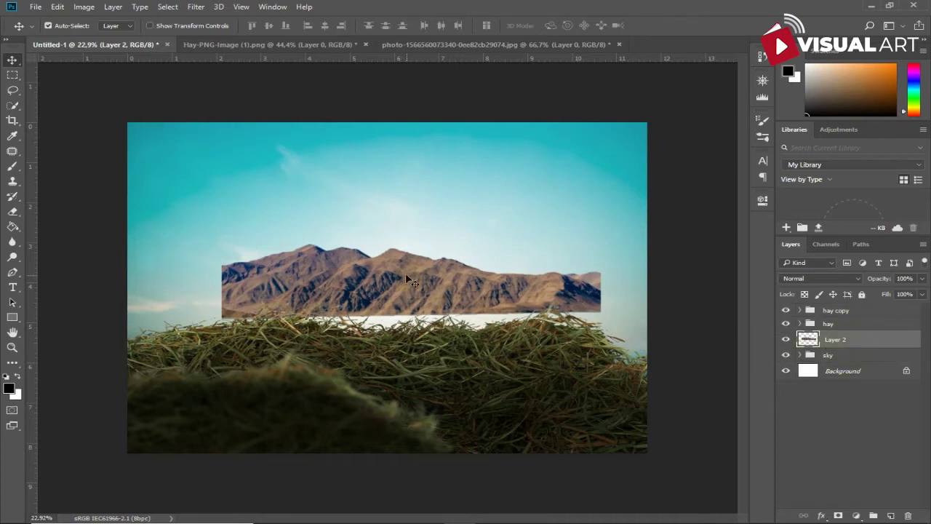
{"action": "left_click_drag", "start_coordinate": [406, 276], "coordinate": [299, 311]}
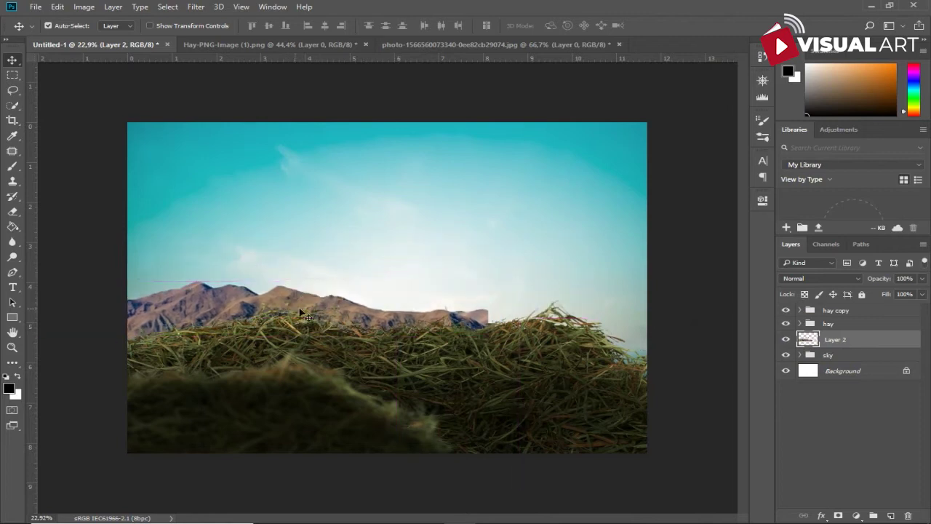
Widen the mountain layer slightly and shift it a little to the left.
{"action": "key", "text": "ctrl"}
{"action": "key", "text": "ctrl+t"}
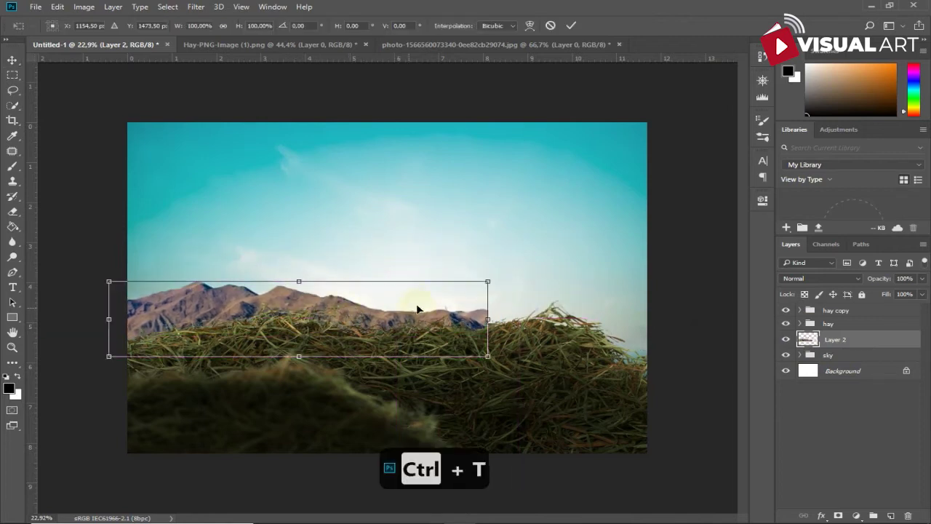
{"action": "mouse_move", "coordinate": [487, 278]}
{"action": "left_mouse_down"}
{"action": "mouse_move", "coordinate": [515, 279]}
{"action": "mouse_move", "coordinate": [495, 278]}
{"action": "left_mouse_up"}
{"action": "double_click", "coordinate": [366, 320]}
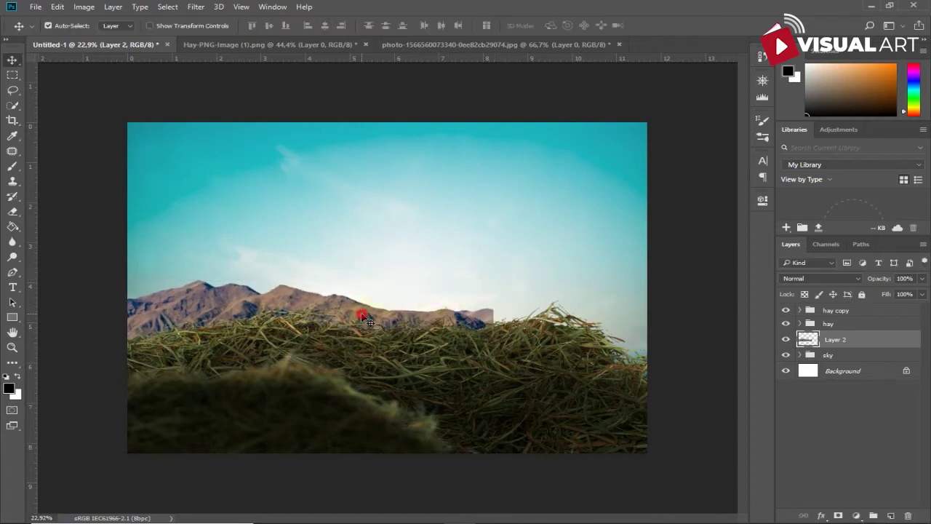
{"action": "left_click_drag", "start_coordinate": [359, 318], "coordinate": [335, 314]}
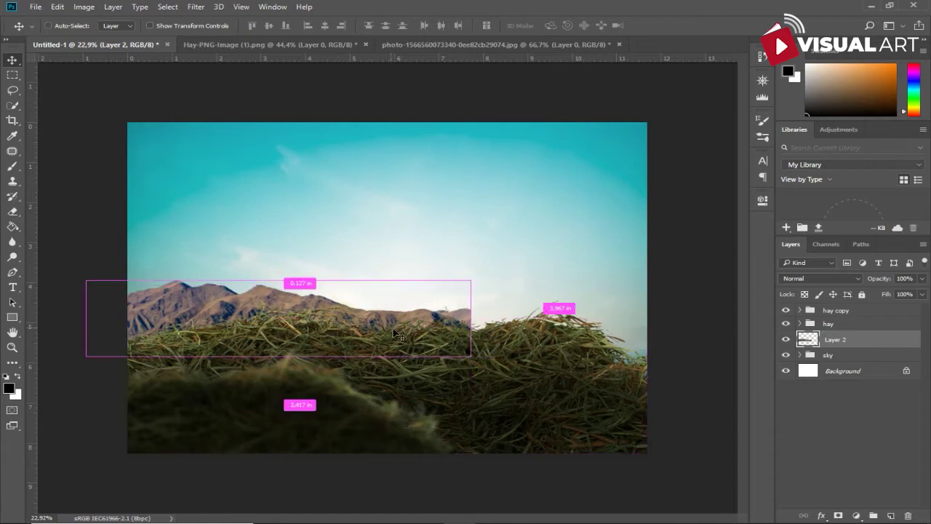
Duplicate the mountains as Layer 2 copy, flipped horizontally and moved to the right edge.
{"action": "key", "text": "ctrl+j"}
{"action": "key", "text": "ctrl+t"}
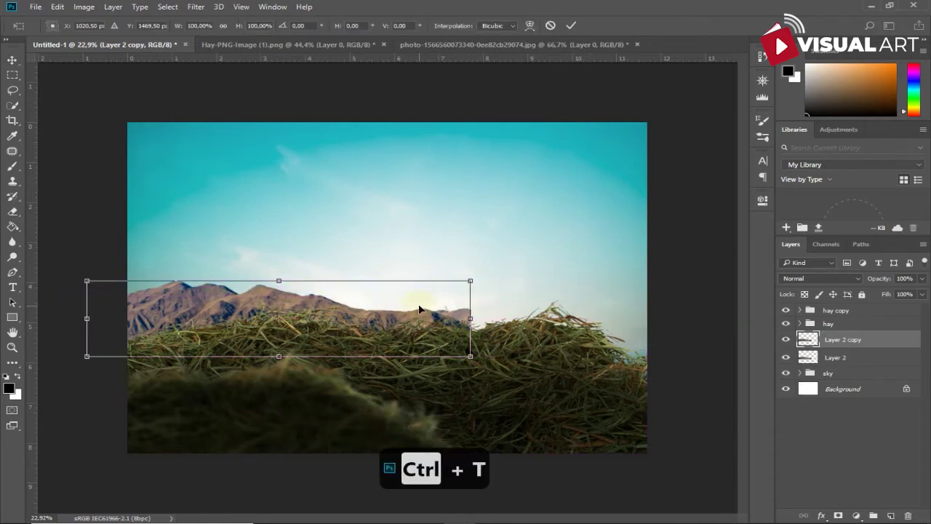
{"action": "left_click_drag", "start_coordinate": [418, 311], "coordinate": [615, 318]}
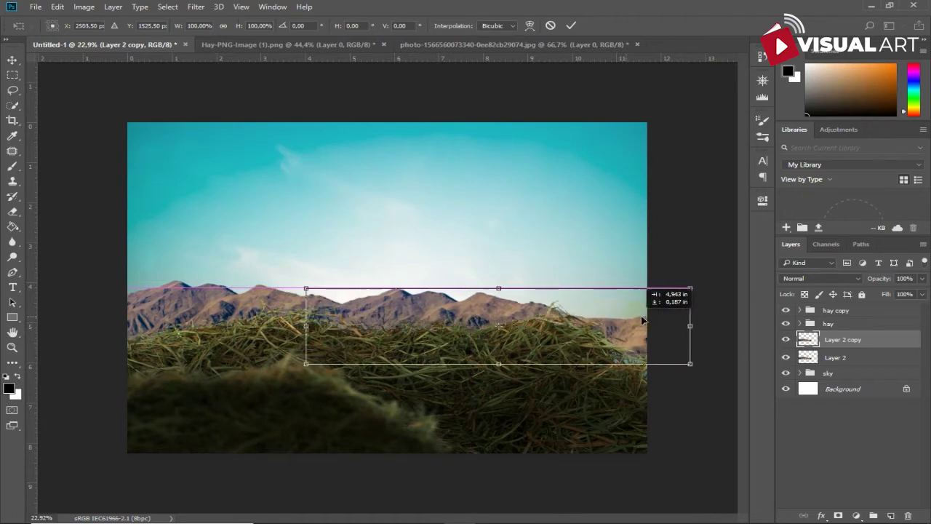
{"action": "right_click", "coordinate": [445, 306]}
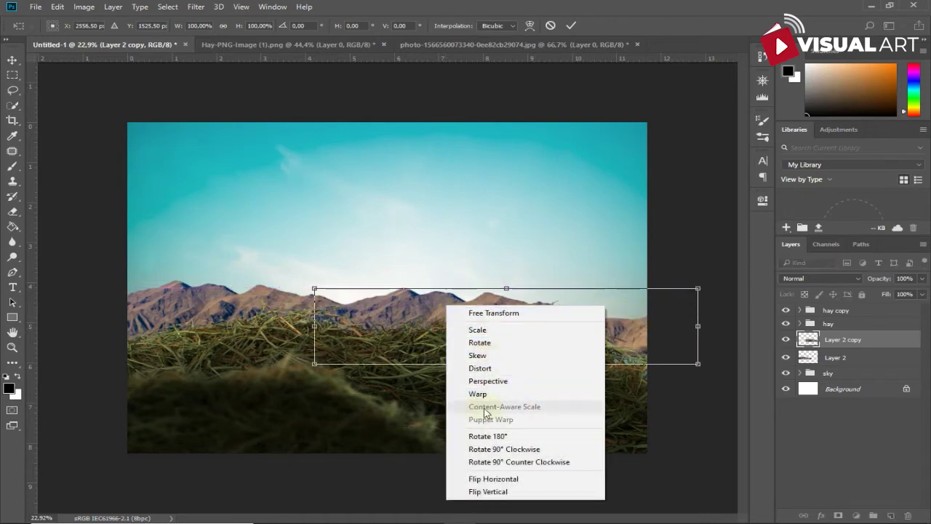
{"action": "left_click", "coordinate": [489, 477]}
{"action": "left_click_drag", "start_coordinate": [480, 315], "coordinate": [543, 304]}
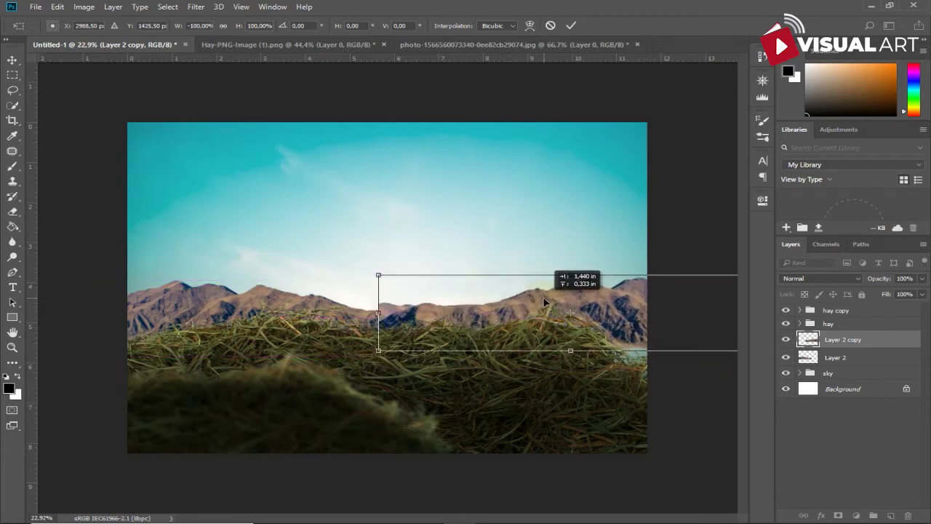
{"action": "left_click_drag", "start_coordinate": [569, 355], "coordinate": [576, 381]}
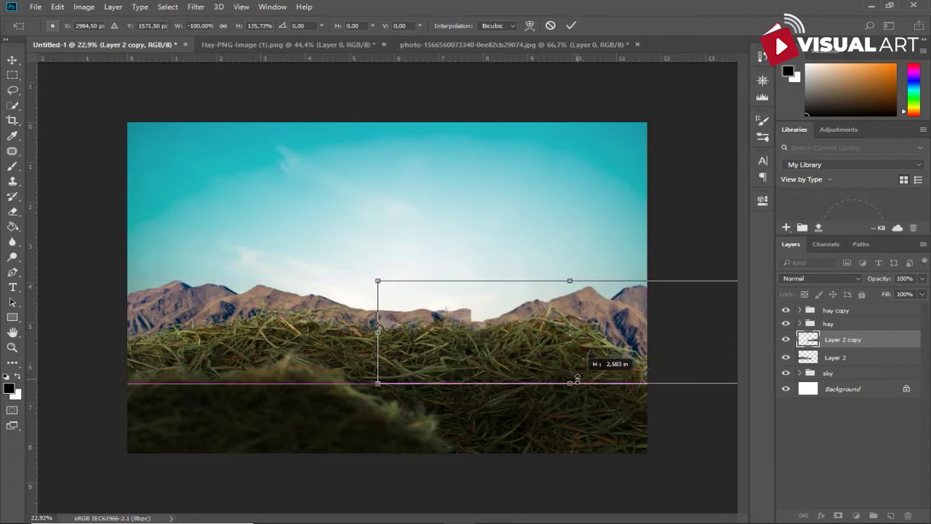
{"action": "key", "text": "ctrl+z"}
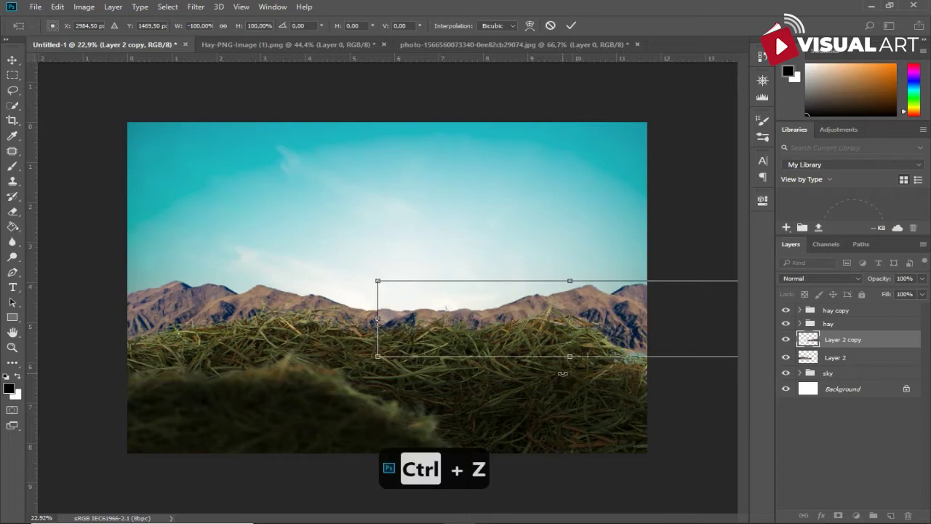
{"action": "key", "text": "ctrl+z"}
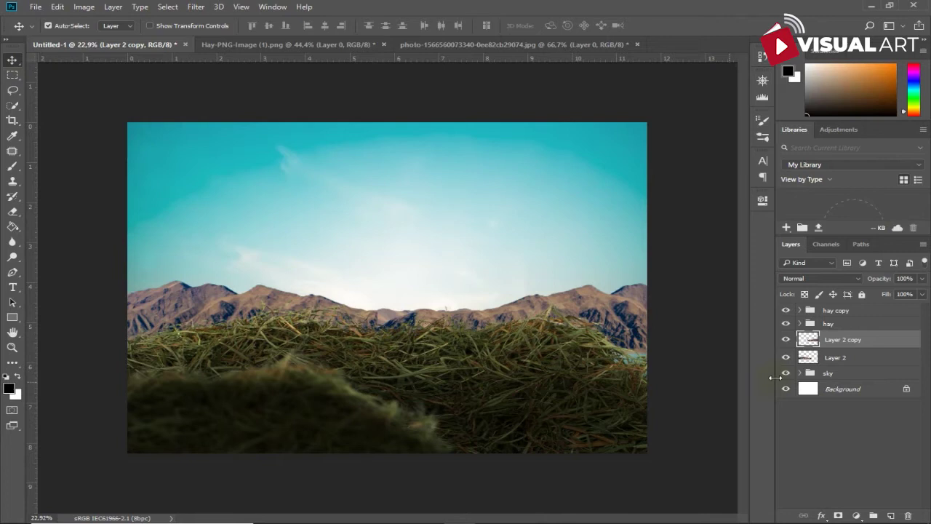
Stretch the hay group slightly taller and nudge it right and up.
{"action": "left_click_drag", "start_coordinate": [809, 331], "coordinate": [839, 328]}
{"action": "left_click", "coordinate": [847, 323]}
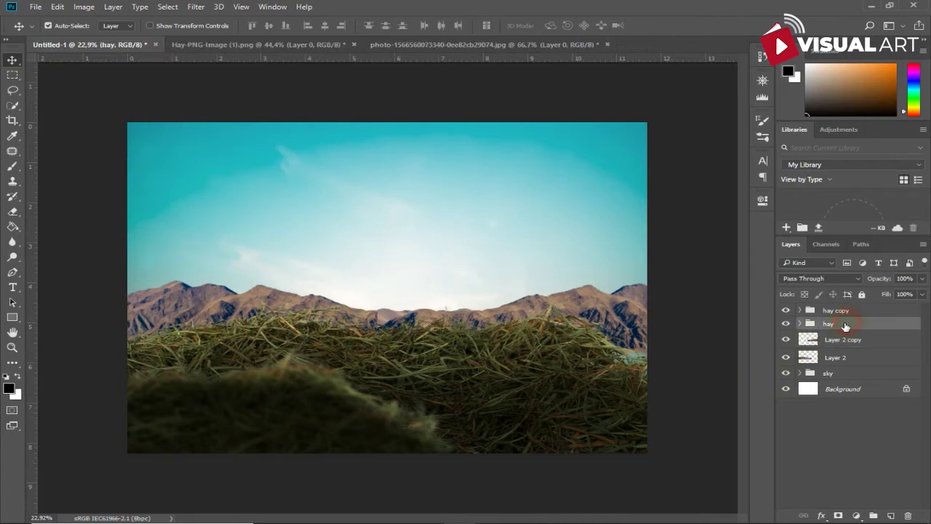
{"action": "key", "text": "ctrl+t"}
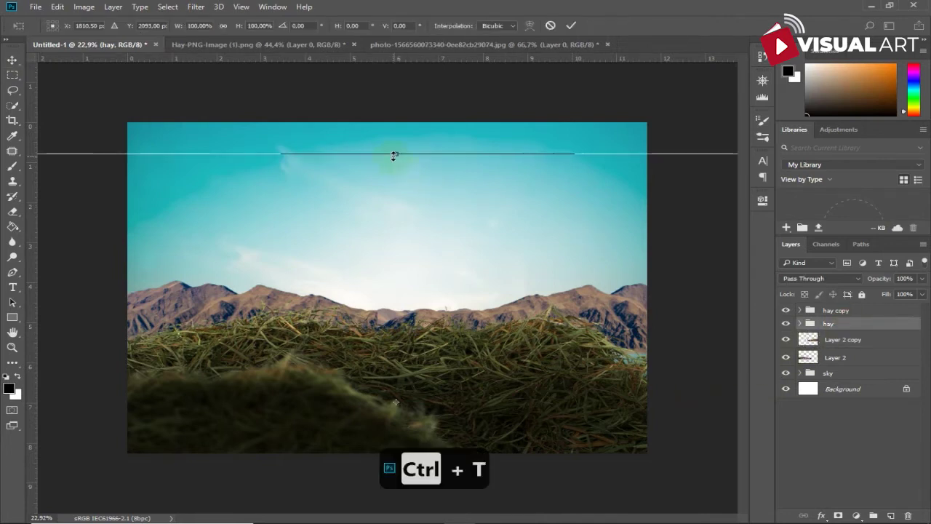
{"action": "left_click_drag", "start_coordinate": [393, 155], "coordinate": [394, 150]}
{"action": "key", "text": "ctrl+0"}
{"action": "left_click_drag", "start_coordinate": [463, 345], "coordinate": [492, 352]}
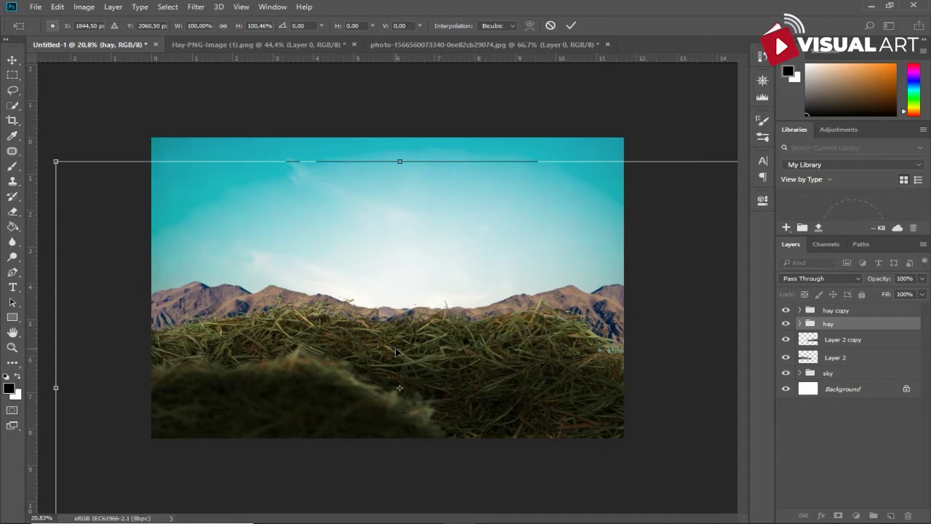
{"action": "key", "text": "Return"}
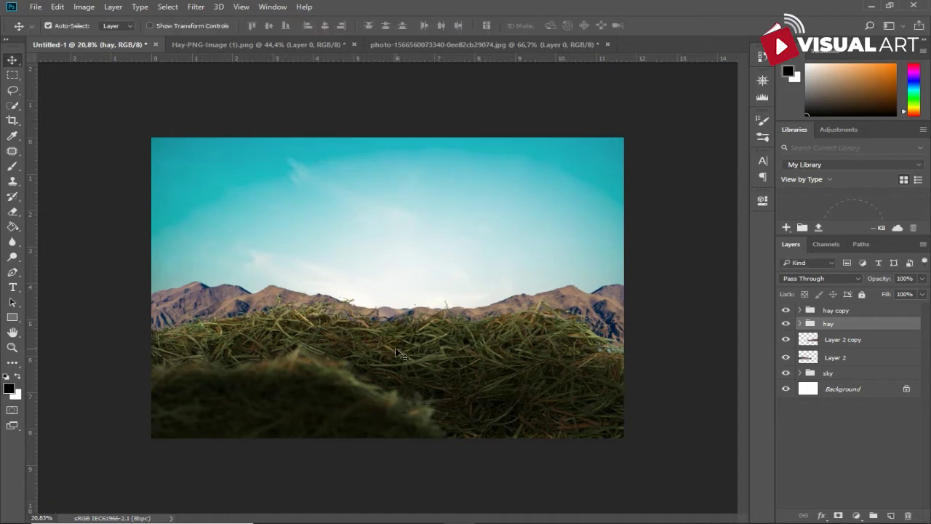
Merge the two mountain layers into one and lower them slightly.
{"action": "key", "text": "ctrl+0"}
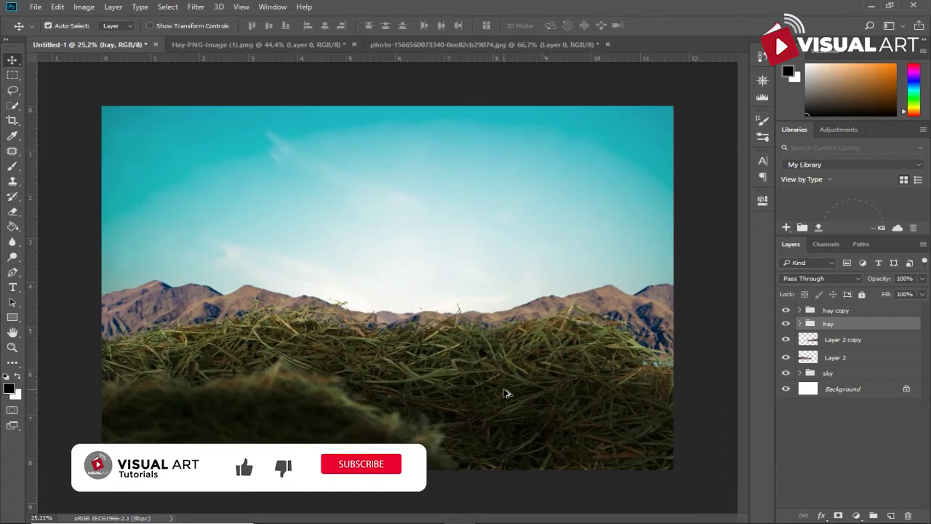
{"action": "left_click", "coordinate": [855, 339]}
{"action": "left_click", "coordinate": [863, 357], "text": "ctrl"}
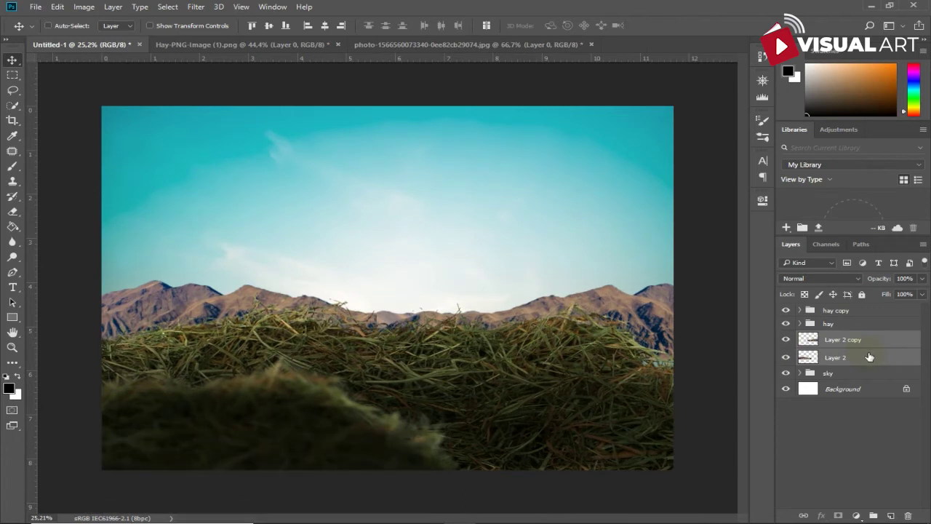
{"action": "key", "text": "ctrl+e"}
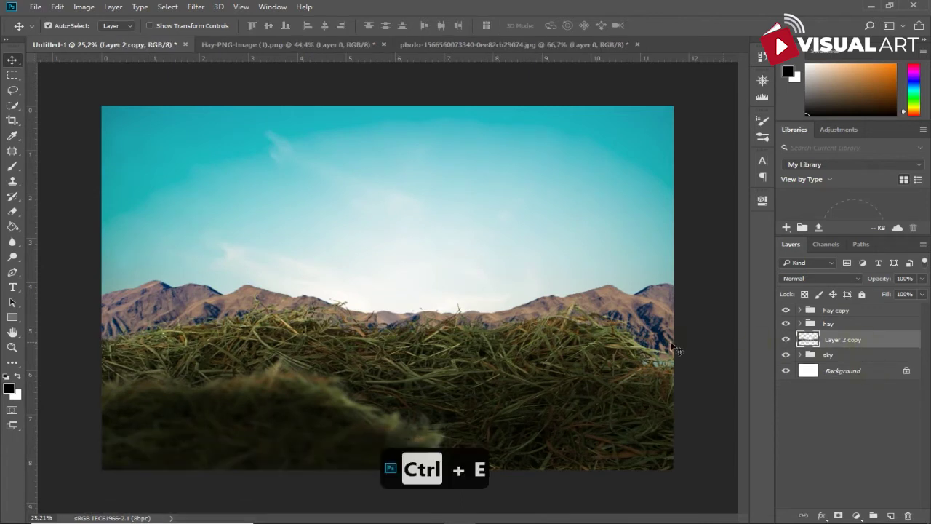
{"action": "left_click_drag", "start_coordinate": [550, 300], "coordinate": [546, 311]}
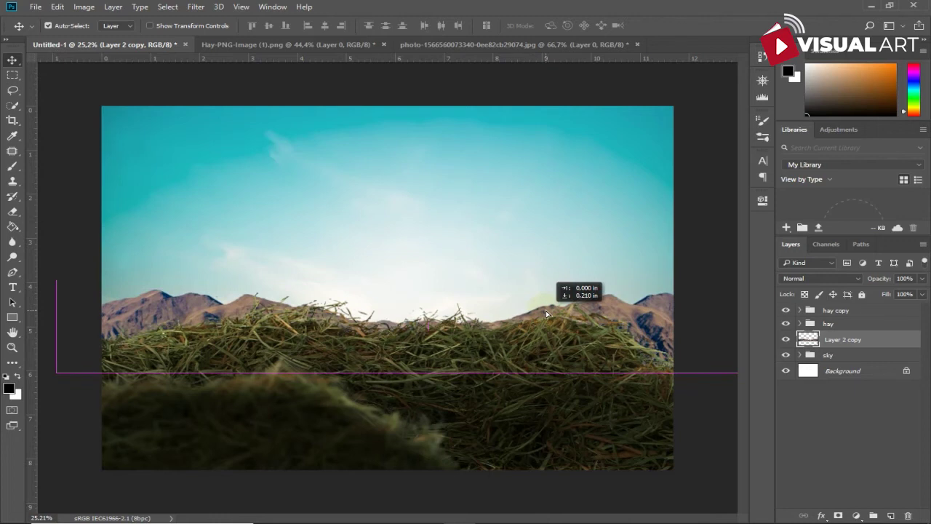
Darken the mountains with a clipped Levels adjustment, output white lowered to 101.
{"action": "left_click", "coordinate": [856, 515]}
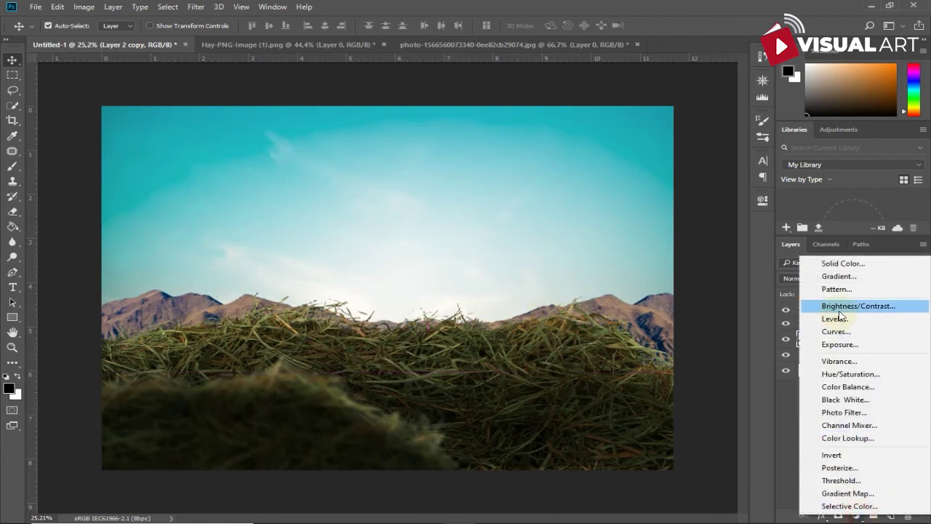
{"action": "left_click", "coordinate": [837, 318]}
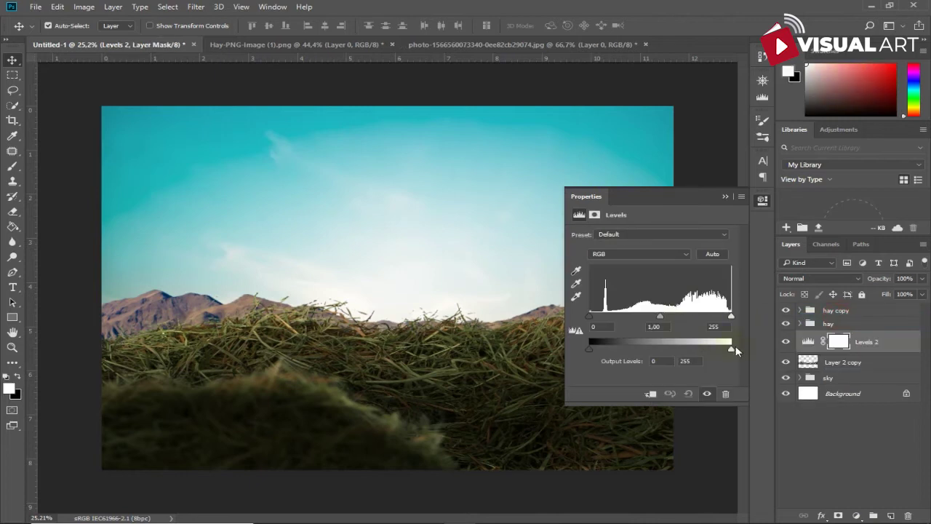
{"action": "left_click", "coordinate": [650, 393]}
{"action": "left_click_drag", "start_coordinate": [731, 349], "coordinate": [649, 356]}
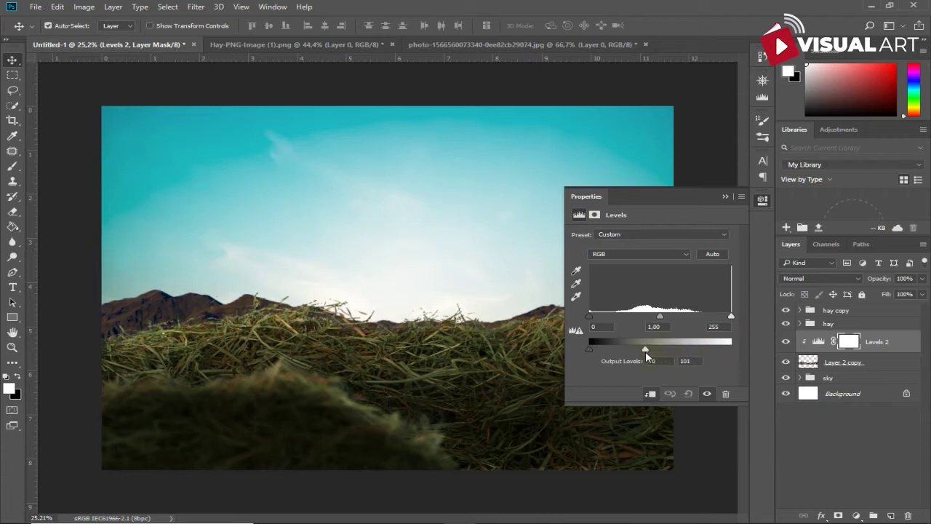
{"action": "left_click", "coordinate": [723, 197]}
Convert the mountains to a smart object and soften them with a Gaussian Blur.
{"action": "right_click", "coordinate": [856, 362]}
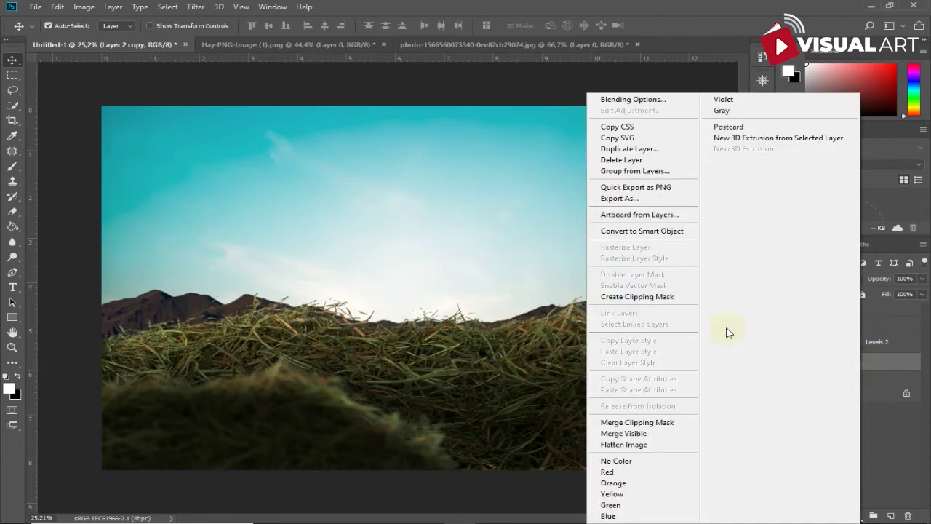
{"action": "left_click", "coordinate": [643, 231]}
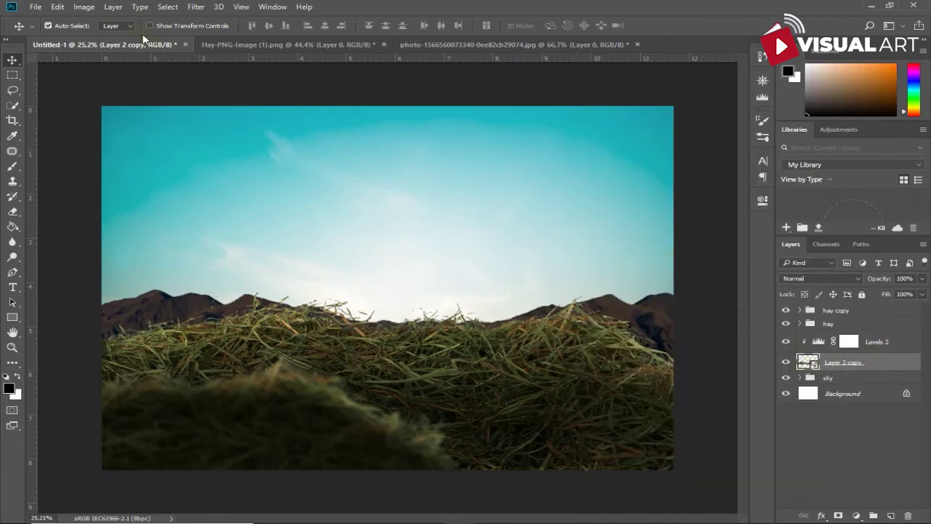
{"action": "left_click", "coordinate": [196, 7]}
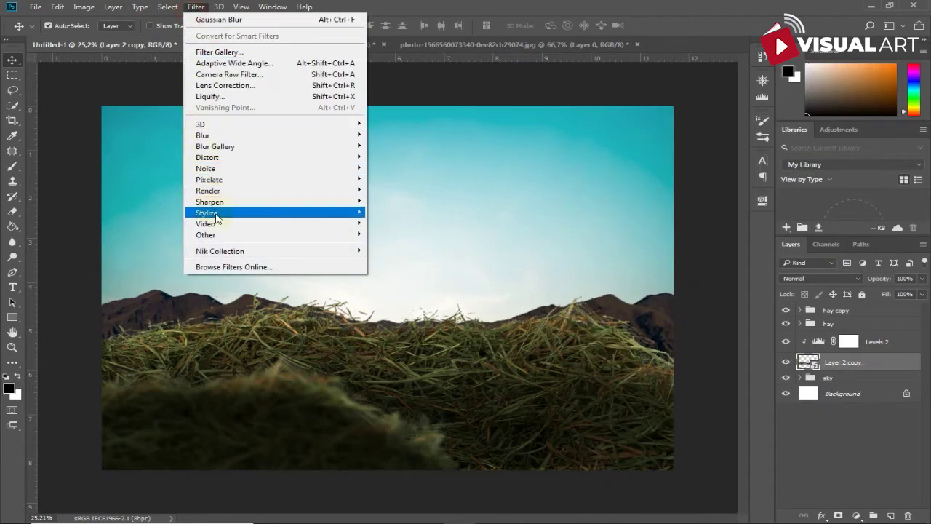
{"action": "left_click", "coordinate": [386, 183]}
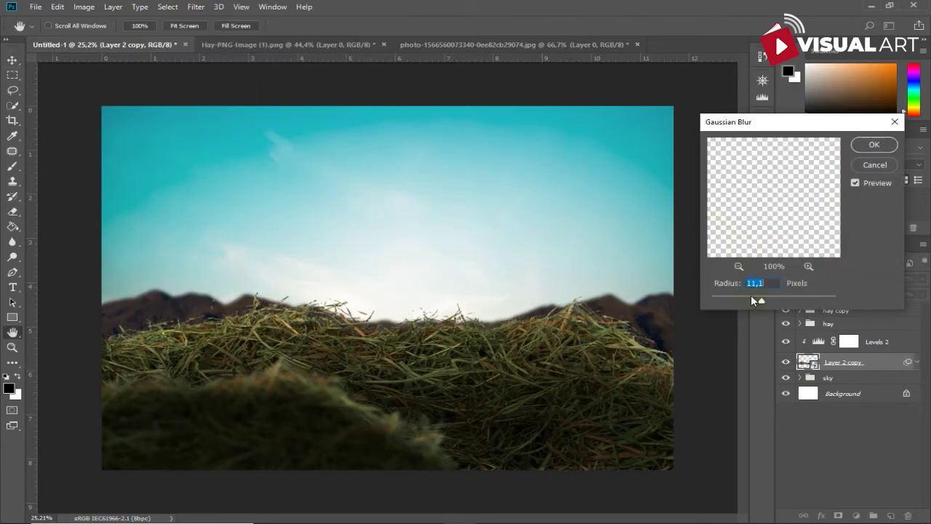
{"action": "left_click_drag", "start_coordinate": [752, 299], "coordinate": [753, 299]}
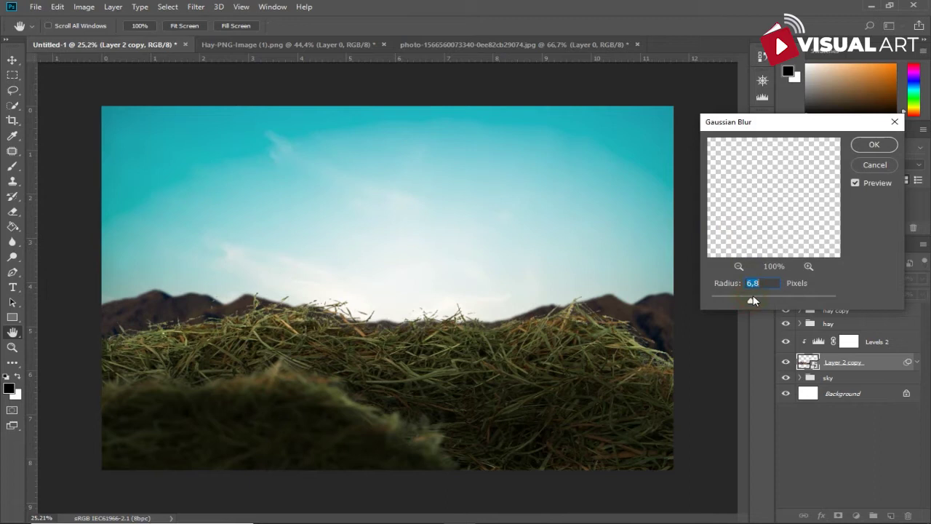
{"action": "left_click", "coordinate": [875, 145]}
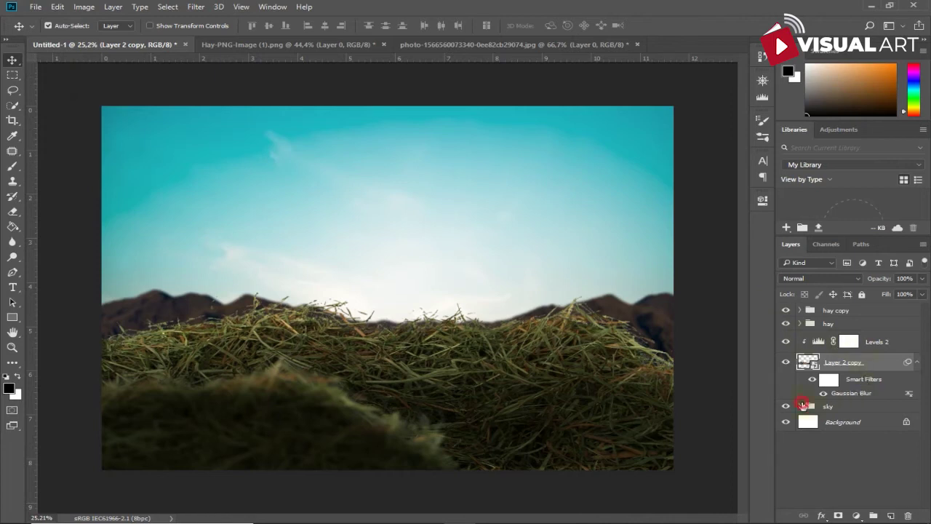
Apply a 4-pixel Gaussian Blur to the sunrise sky layer and collapse the sky group.
{"action": "left_click", "coordinate": [800, 406]}
{"action": "left_click", "coordinate": [851, 466]}
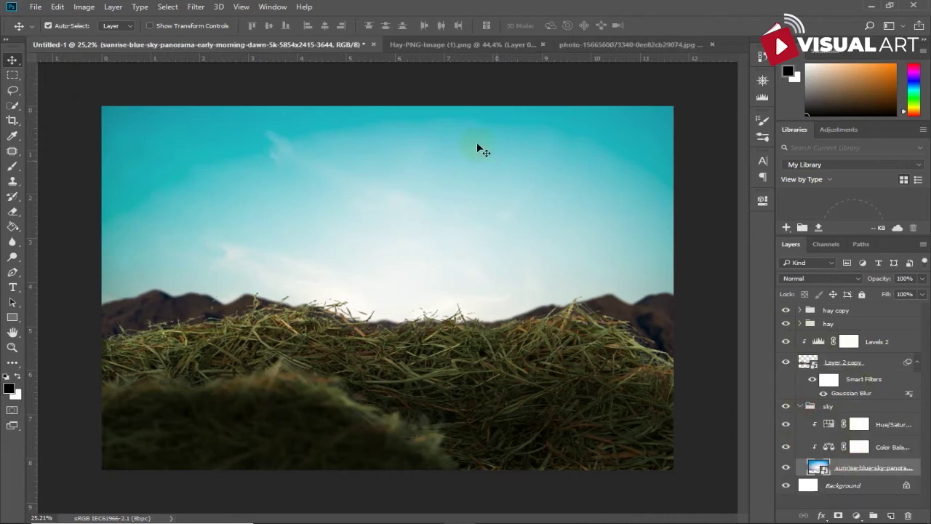
{"action": "left_click", "coordinate": [195, 7]}
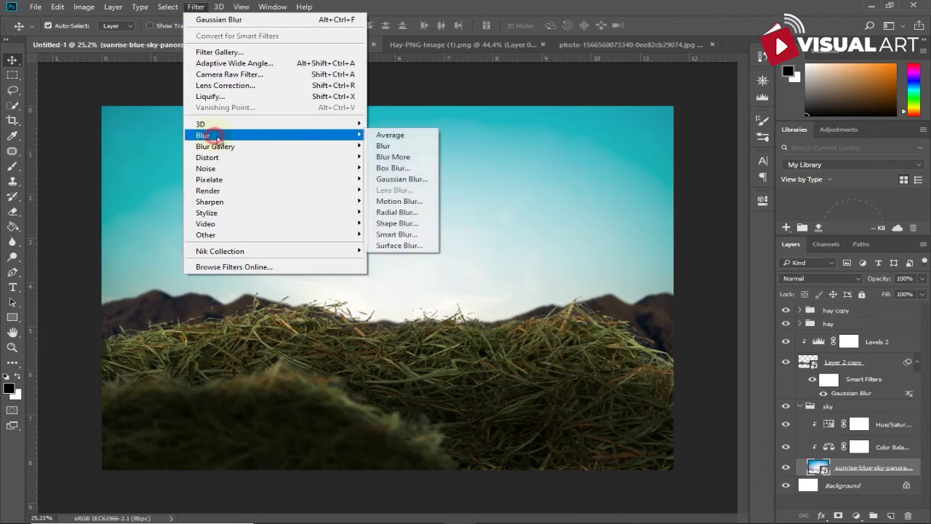
{"action": "mouse_move", "coordinate": [218, 134]}
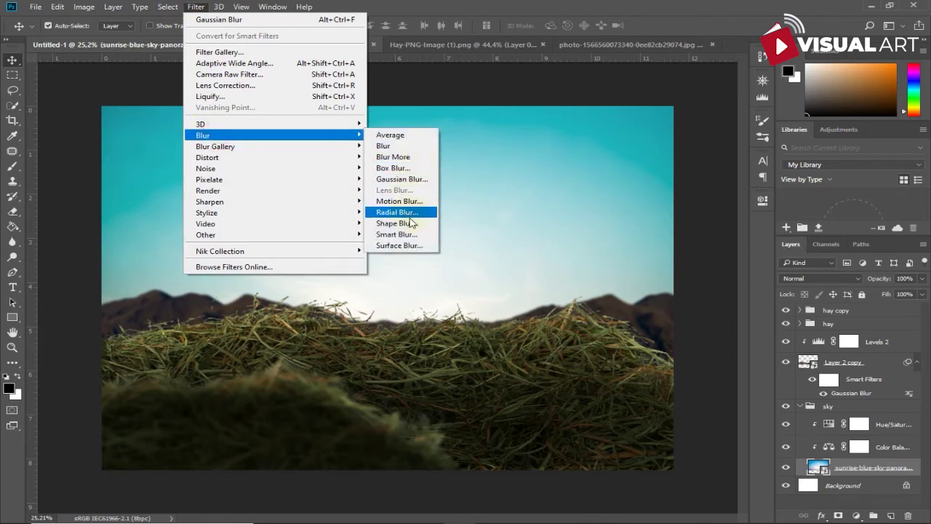
{"action": "left_click", "coordinate": [407, 179]}
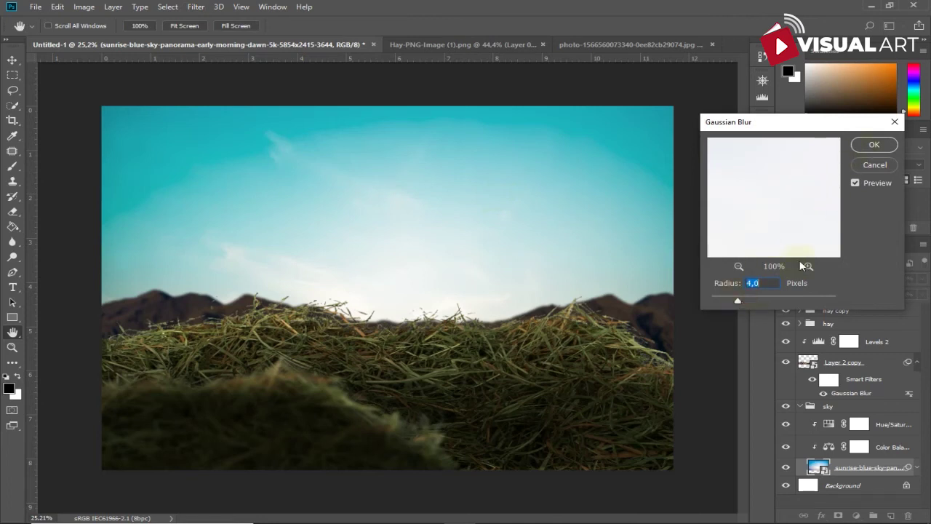
{"action": "left_click", "coordinate": [867, 146]}
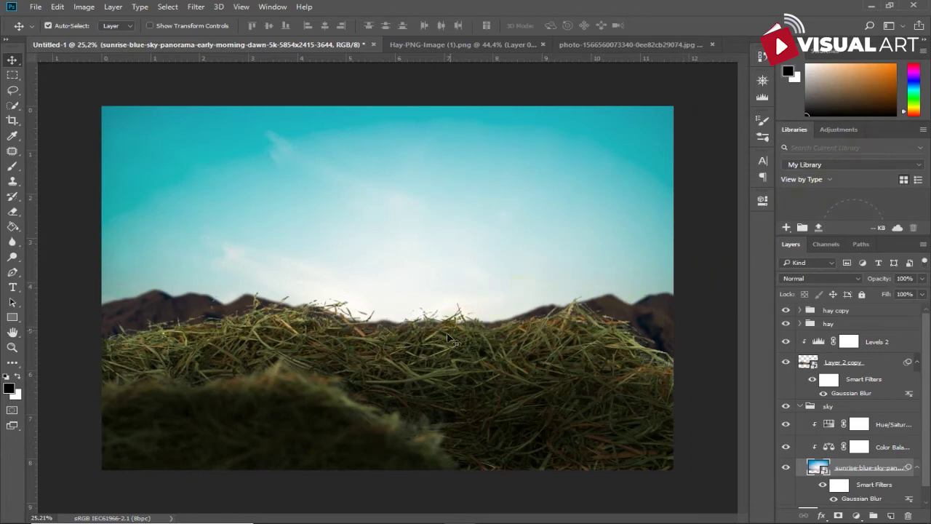
{"action": "left_click", "coordinate": [800, 405]}
{"action": "left_click", "coordinate": [800, 324]}
Group the mountain layer and Levels 2 into a group named 'mount'.
{"action": "left_click", "coordinate": [800, 324]}
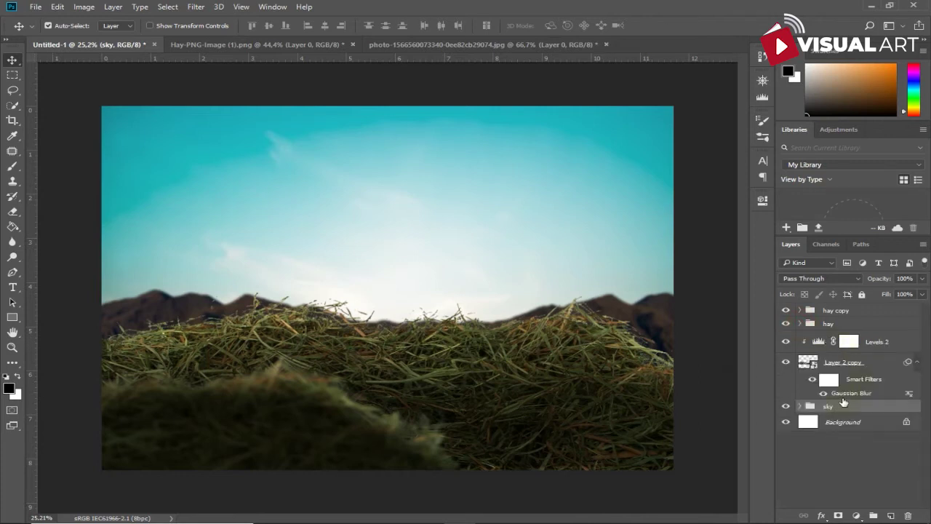
{"action": "left_click", "coordinate": [889, 341]}
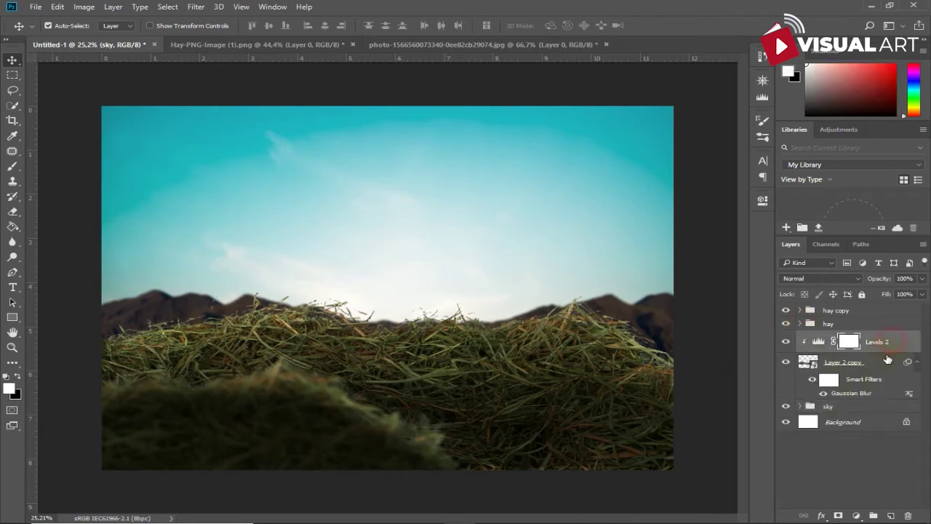
{"action": "key", "text": "ctrl+g"}
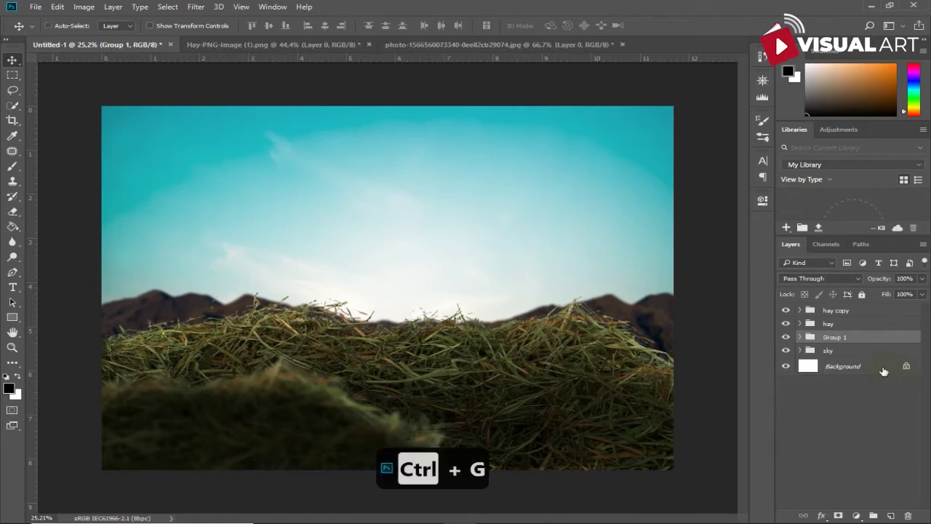
{"action": "double_click", "coordinate": [835, 336]}
{"action": "type", "text": "mount"}
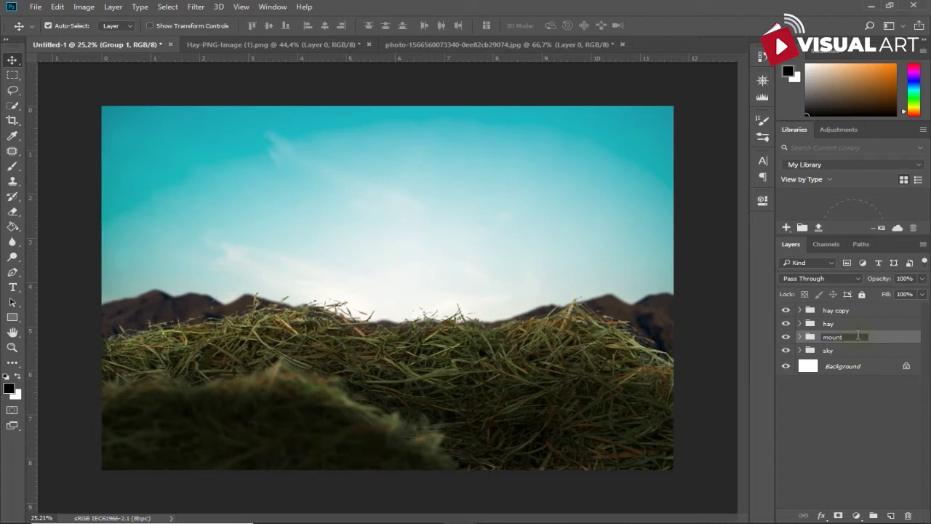
{"action": "key", "text": "Return"}
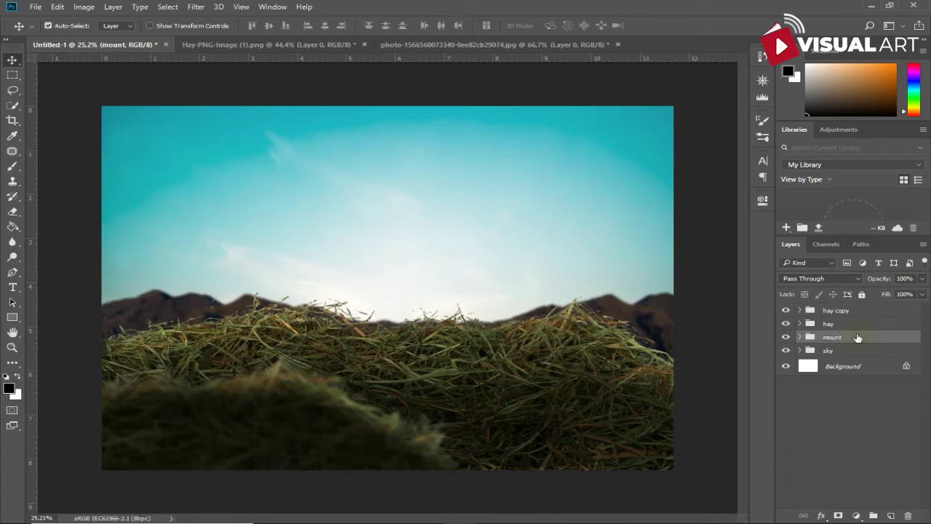
Add an empty layer named 'fog' above the mount group.
{"action": "left_click", "coordinate": [890, 515]}
{"action": "double_click", "coordinate": [834, 340]}
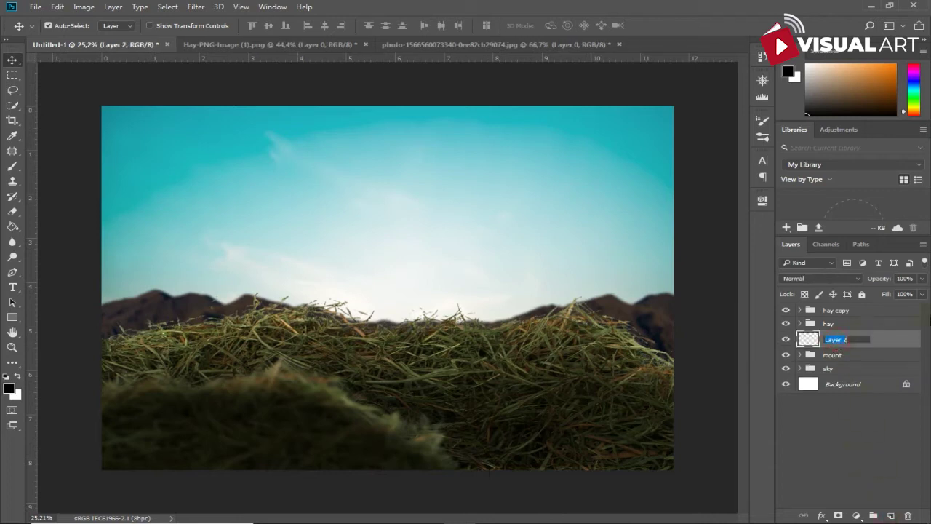
{"action": "type", "text": "fog"}
{"action": "key", "text": "Return"}
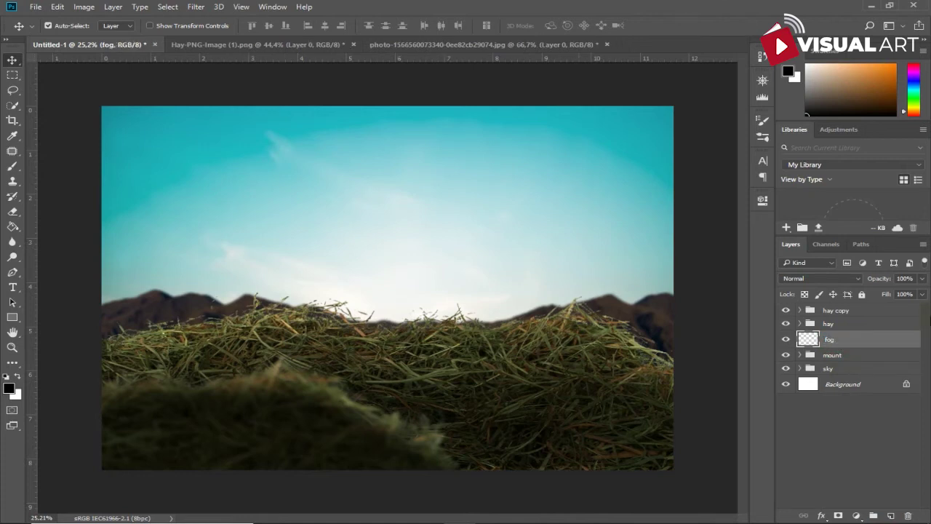
Stamp a white fog cloud over the sky with the Fog 4 brush at size 2600.
{"action": "left_click", "coordinate": [12, 166]}
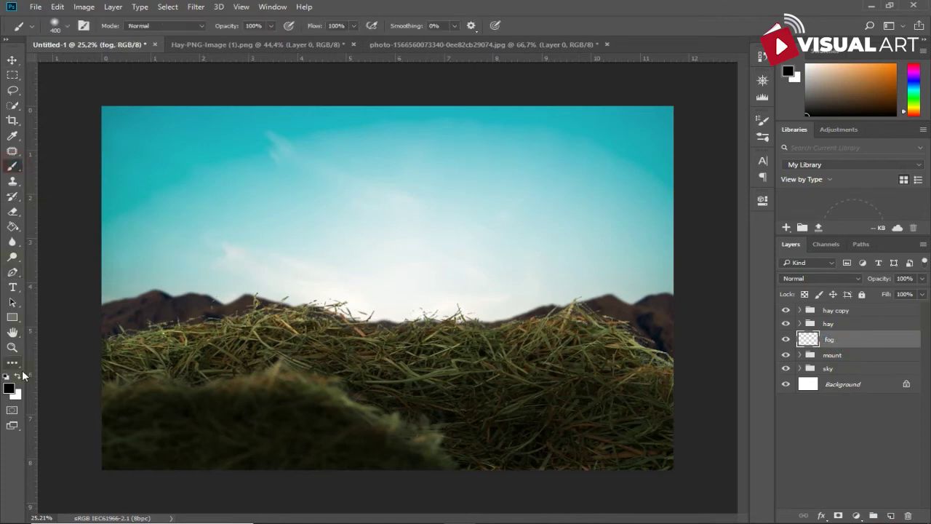
{"action": "left_click", "coordinate": [17, 375]}
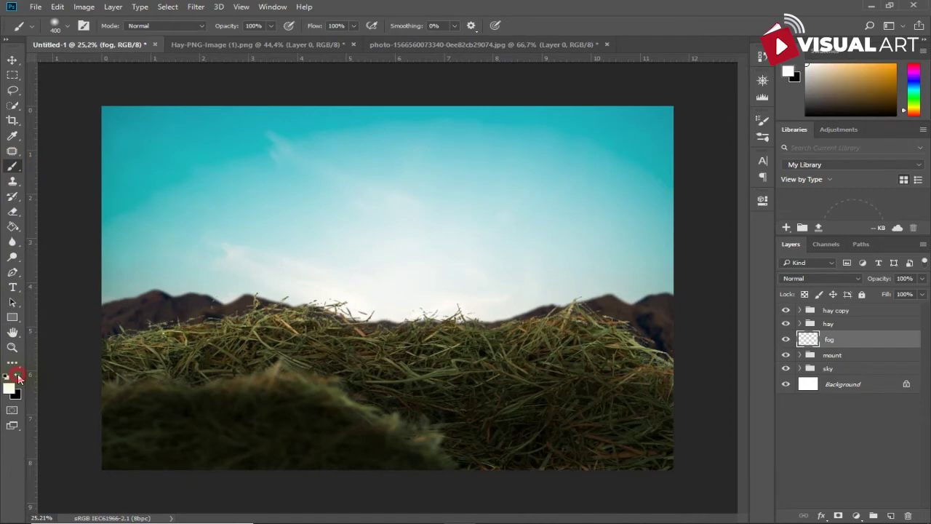
{"action": "right_click", "coordinate": [286, 225]}
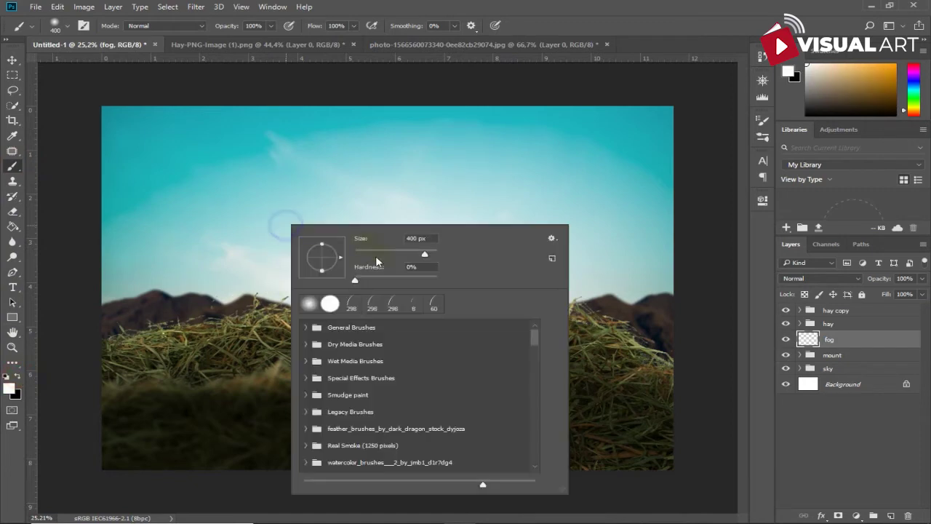
{"action": "scroll", "coordinate": [355, 367], "scroll_direction": "down", "scroll_amount": 2}
{"action": "scroll", "coordinate": [359, 377], "scroll_direction": "down", "scroll_amount": 3}
{"action": "scroll", "coordinate": [360, 380], "scroll_direction": "down", "scroll_amount": 2}
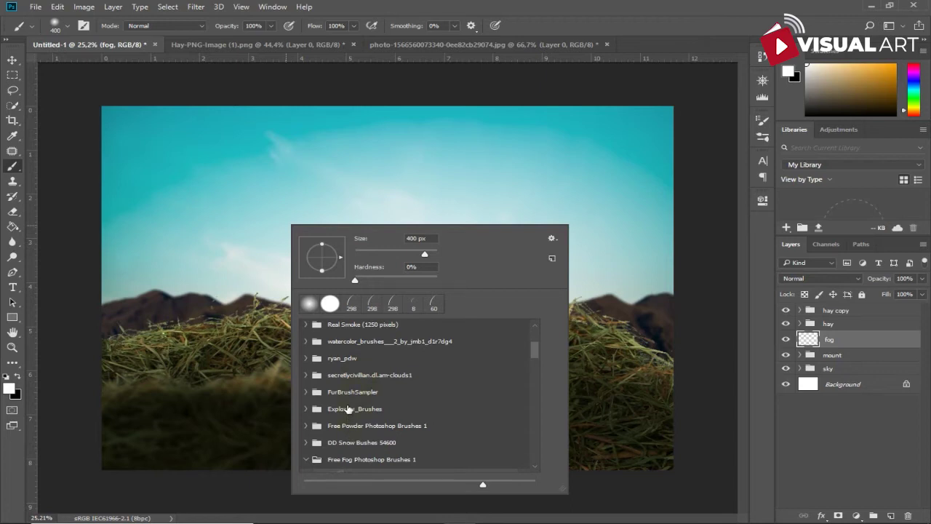
{"action": "scroll", "coordinate": [348, 405], "scroll_direction": "down", "scroll_amount": 2}
{"action": "scroll", "coordinate": [361, 425], "scroll_direction": "down", "scroll_amount": 3}
{"action": "scroll", "coordinate": [362, 430], "scroll_direction": "down", "scroll_amount": 1}
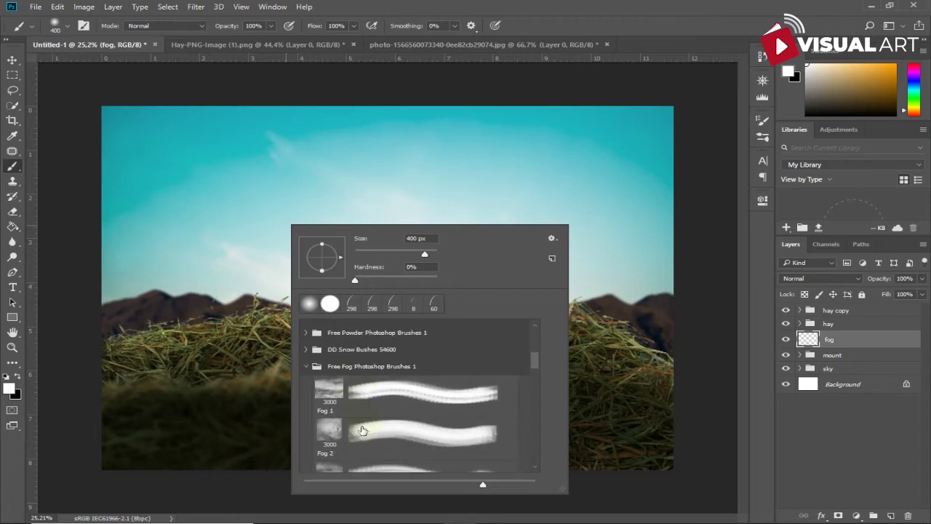
{"action": "scroll", "coordinate": [362, 430], "scroll_direction": "down", "scroll_amount": 1}
{"action": "scroll", "coordinate": [362, 430], "scroll_direction": "down", "scroll_amount": 1}
{"action": "scroll", "coordinate": [363, 429], "scroll_direction": "down", "scroll_amount": 2}
{"action": "scroll", "coordinate": [368, 426], "scroll_direction": "down", "scroll_amount": 1}
{"action": "left_click", "coordinate": [373, 407]}
{"action": "key", "text": "Return"}
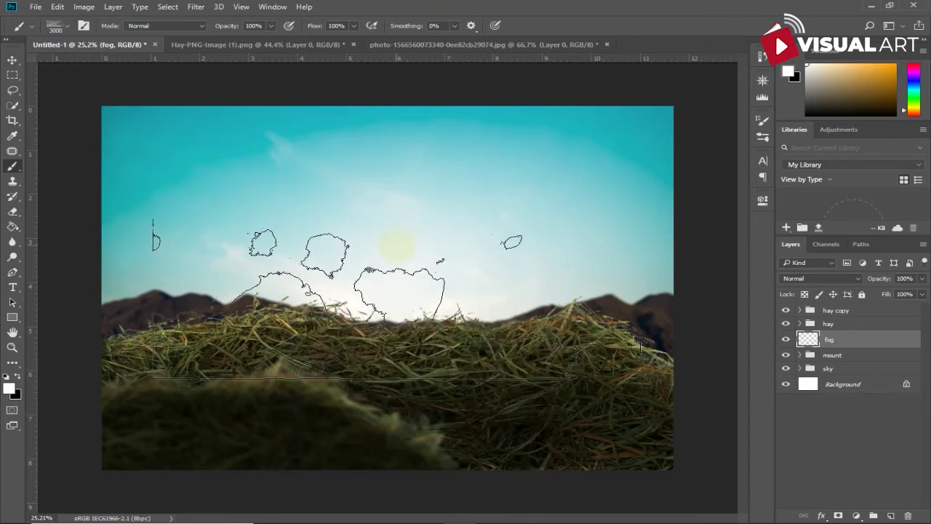
{"action": "key", "text": "bracketleft"}
{"action": "key", "text": "bracketleft"}
{"action": "key", "text": "bracketleft"}
{"action": "key", "text": "bracketleft"}
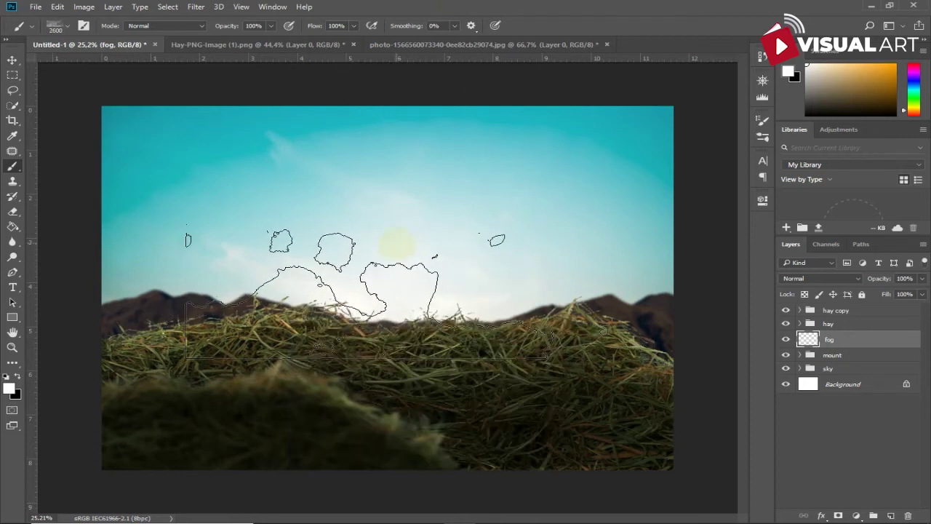
{"action": "left_click", "coordinate": [395, 241]}
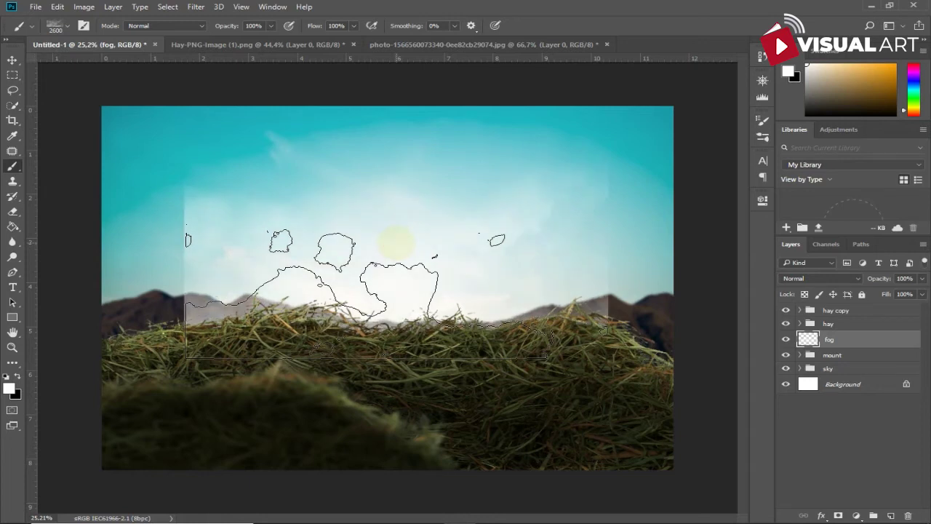
Move the fog down and left so it mists the left-hand mountains.
{"action": "key", "text": "ctrl+t"}
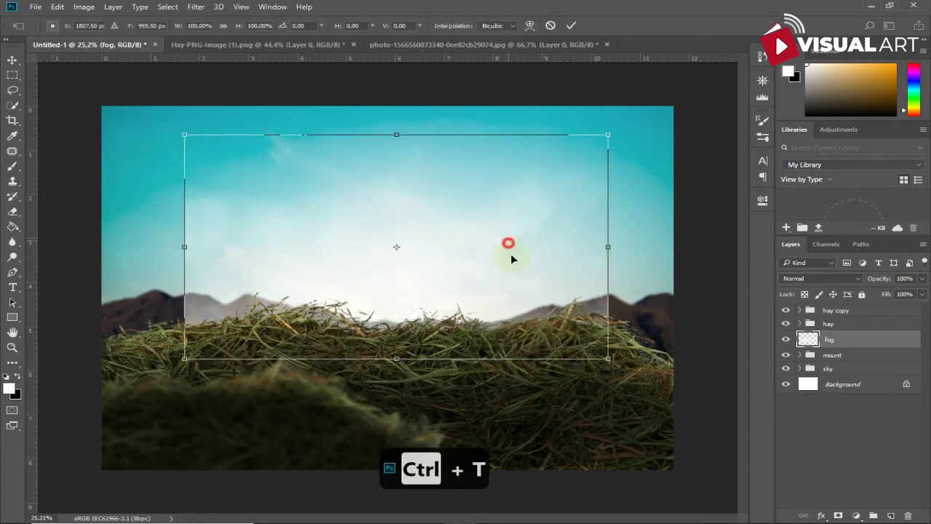
{"action": "left_click_drag", "start_coordinate": [511, 253], "coordinate": [413, 360]}
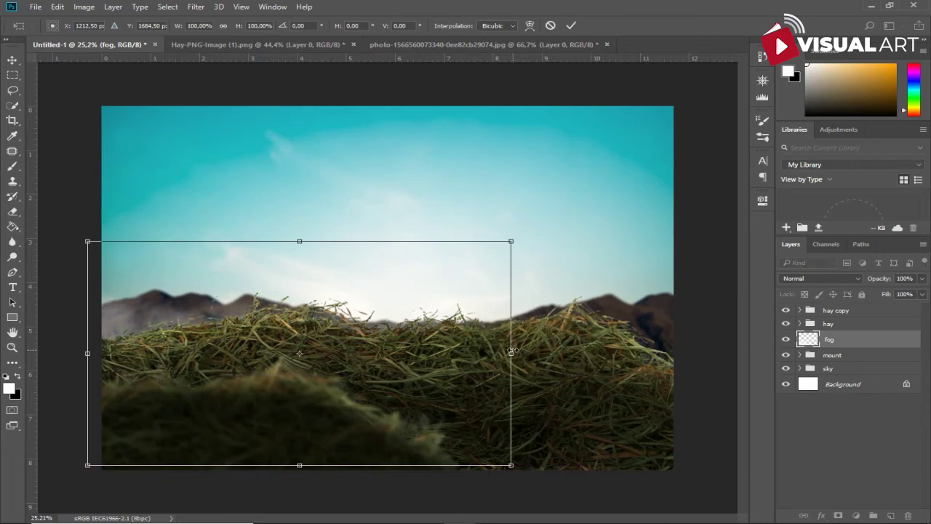
{"action": "key", "text": "alt+space"}
{"action": "key", "text": "Escape"}
{"action": "key", "text": "b"}
{"action": "key", "text": "Return"}
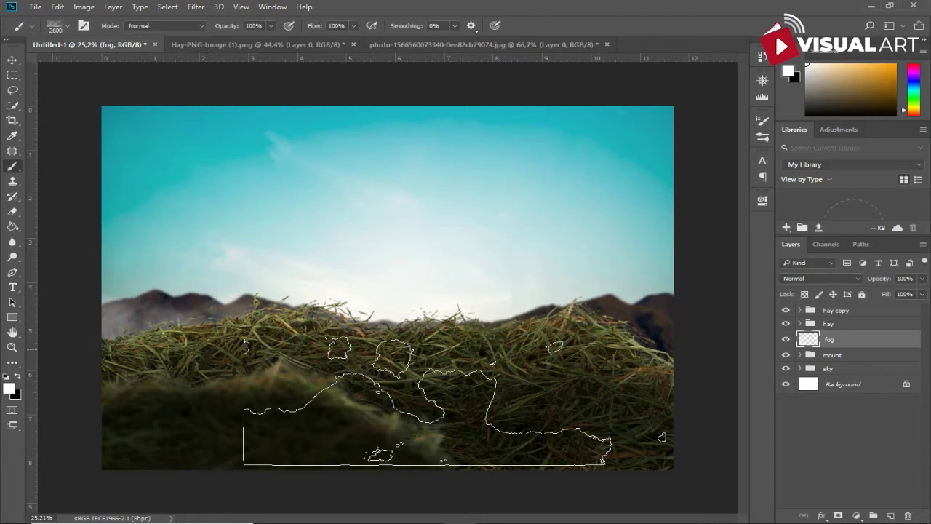
{"action": "key", "text": "ctrl+d"}
Duplicate the fog layer as 'fog copy'.
{"action": "left_click", "coordinate": [13, 60]}
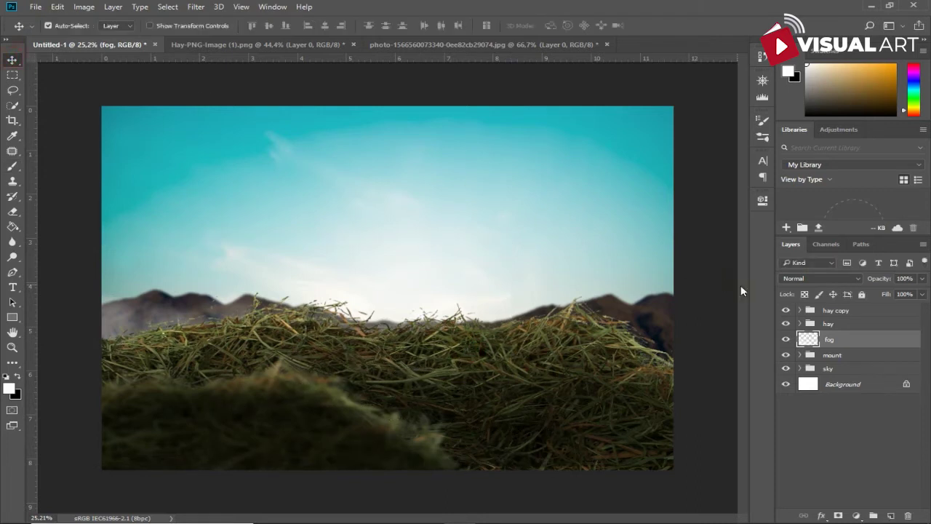
{"action": "right_click", "coordinate": [862, 336]}
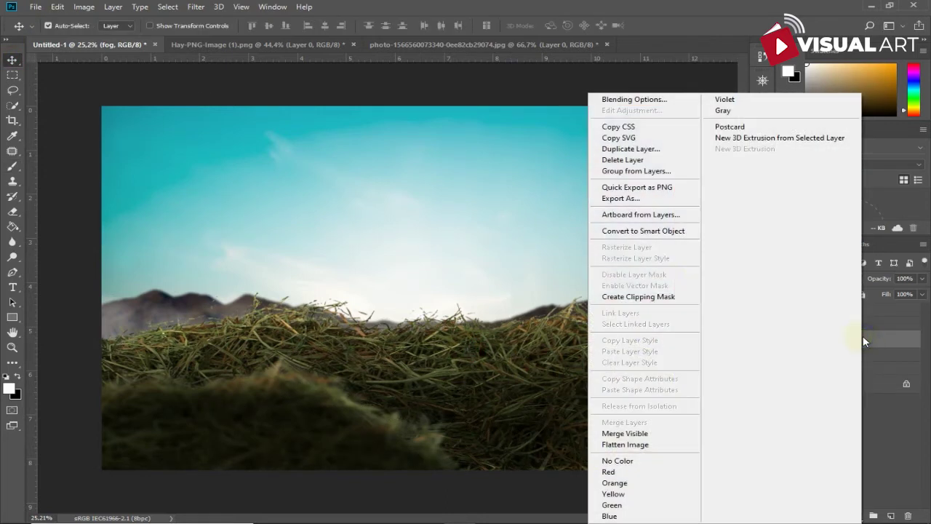
{"action": "left_click", "coordinate": [644, 149]}
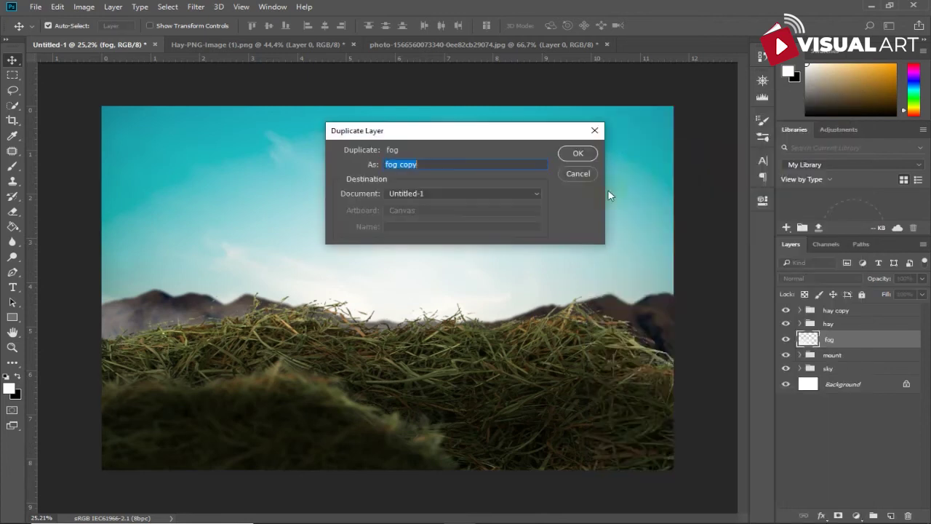
{"action": "left_click", "coordinate": [576, 154]}
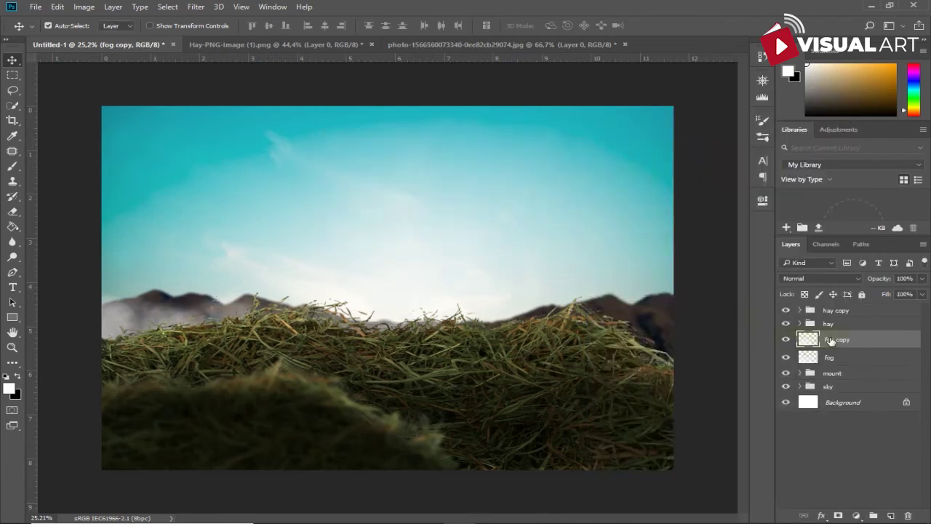
Shift fog copy right over the right-hand mountains, leaving it unflipped.
{"action": "key", "text": "ctrl+t"}
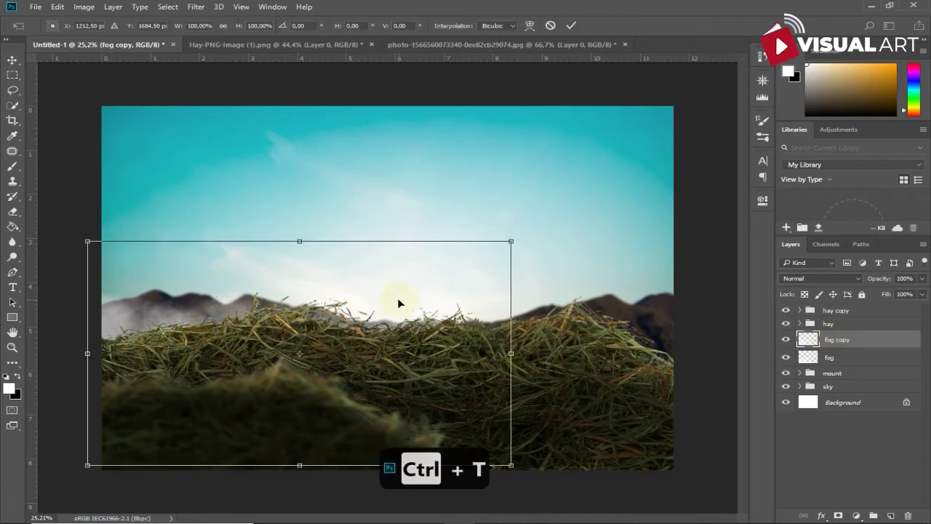
{"action": "right_click", "coordinate": [399, 297]}
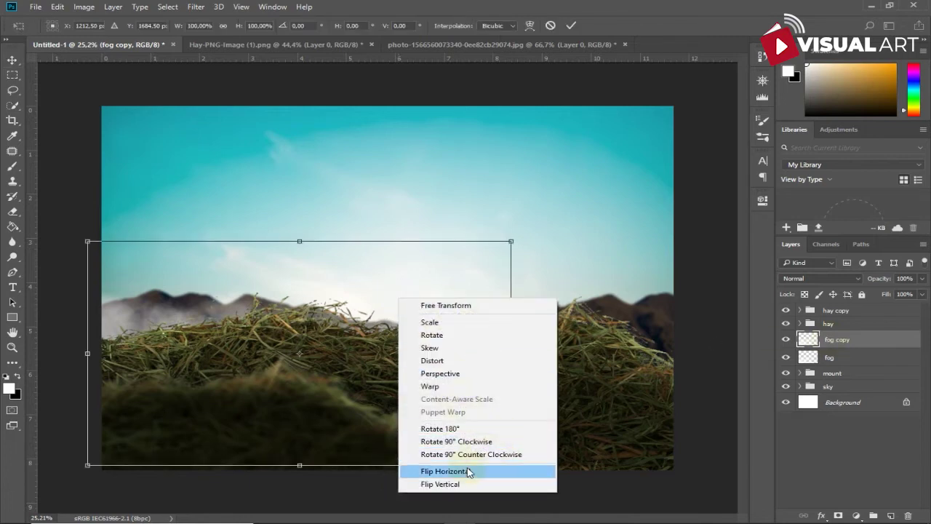
{"action": "left_click", "coordinate": [466, 471]}
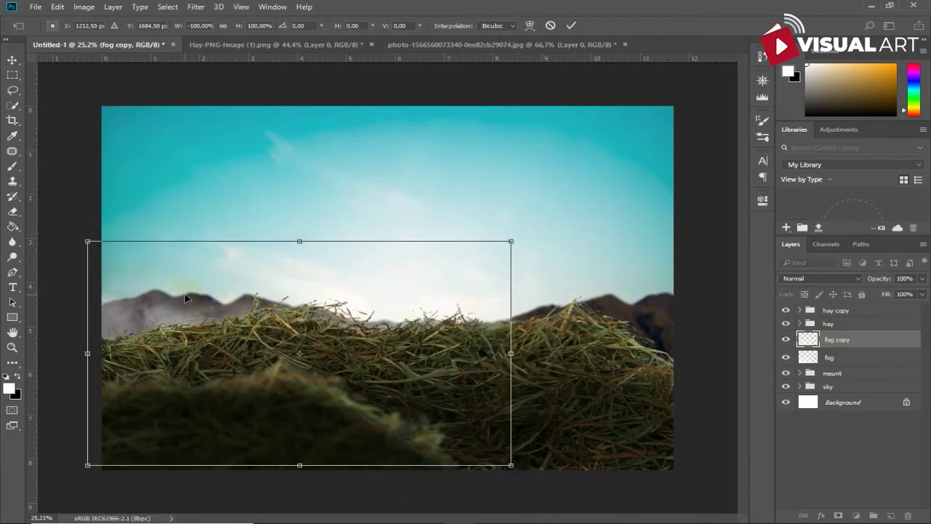
{"action": "key", "text": "ctrl+z"}
{"action": "left_click_drag", "start_coordinate": [160, 310], "coordinate": [352, 318]}
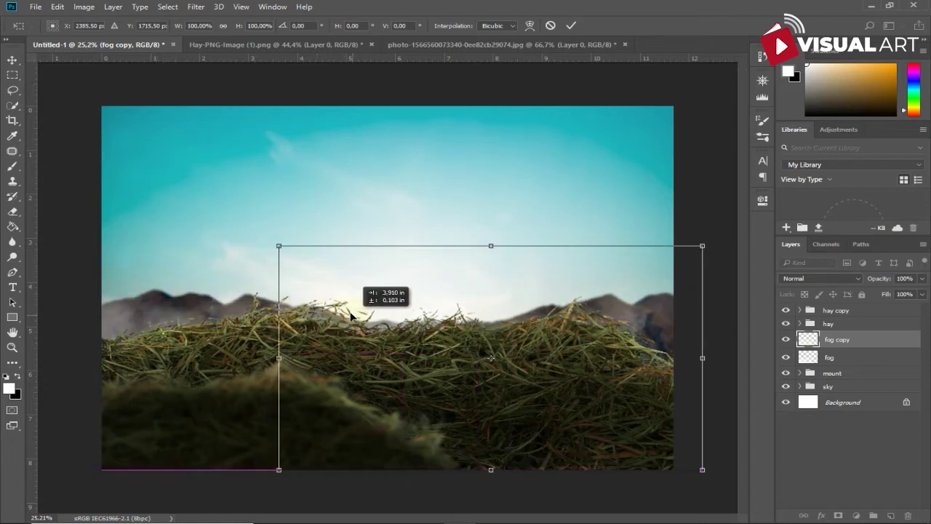
{"action": "key", "text": "Return"}
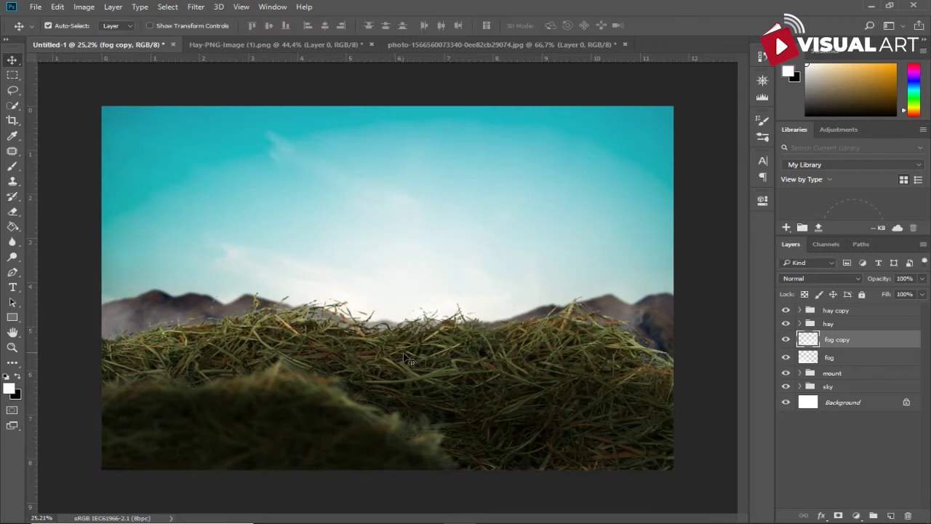
Mask fog copy and paint a black patch with a small soft round brush to thin its haze.
{"action": "left_click", "coordinate": [838, 515]}
{"action": "right_click", "coordinate": [266, 255]}
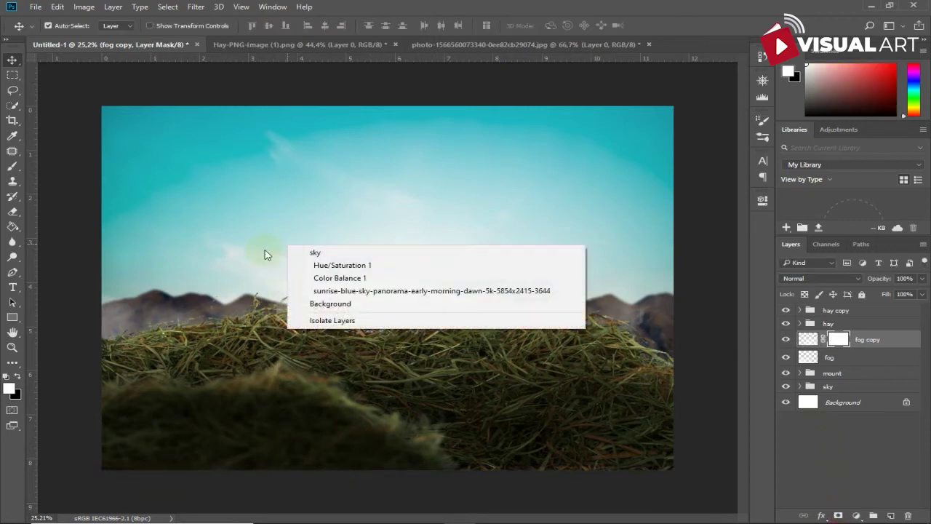
{"action": "left_click", "coordinate": [11, 168]}
{"action": "right_click", "coordinate": [368, 224]}
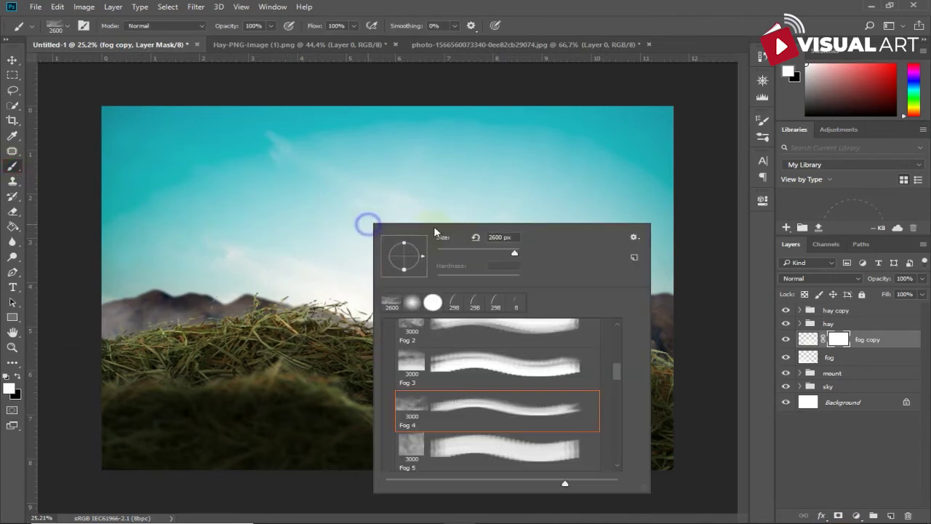
{"action": "left_click", "coordinate": [411, 302]}
{"action": "key", "text": "Return"}
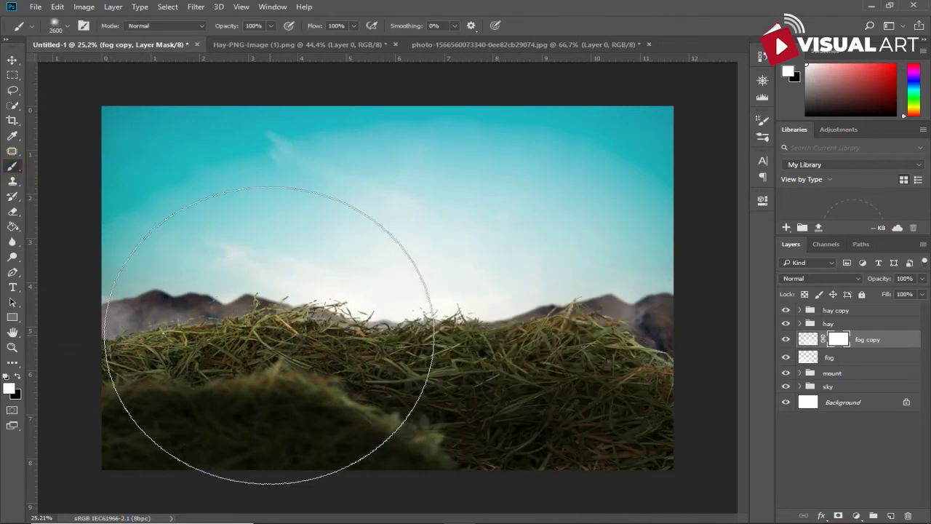
{"action": "key", "text": "bracketleft"}
{"action": "key", "text": "bracketleft"}
{"action": "key", "text": "bracketleft"}
{"action": "key", "text": "bracketleft"}
{"action": "key", "text": "bracketleft"}
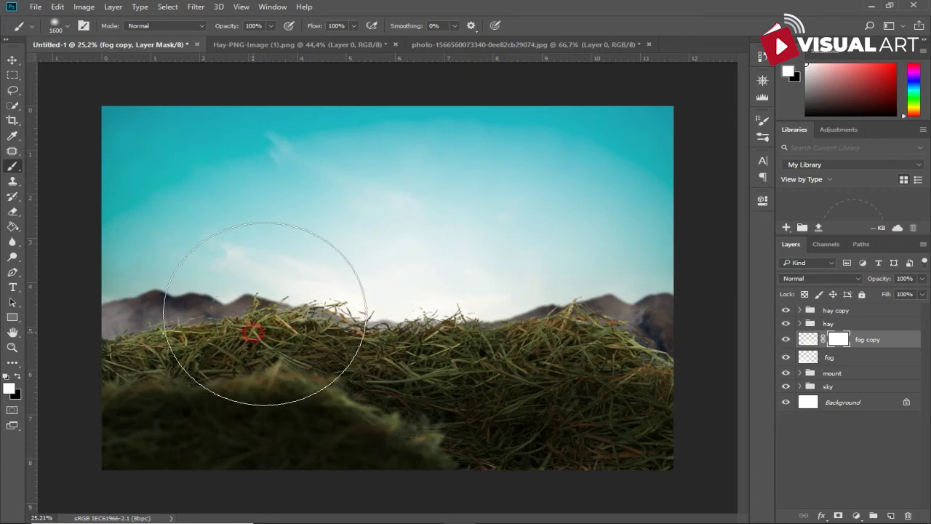
{"action": "key", "text": "bracketleft"}
{"action": "key", "text": "bracketleft"}
{"action": "key", "text": "bracketleft"}
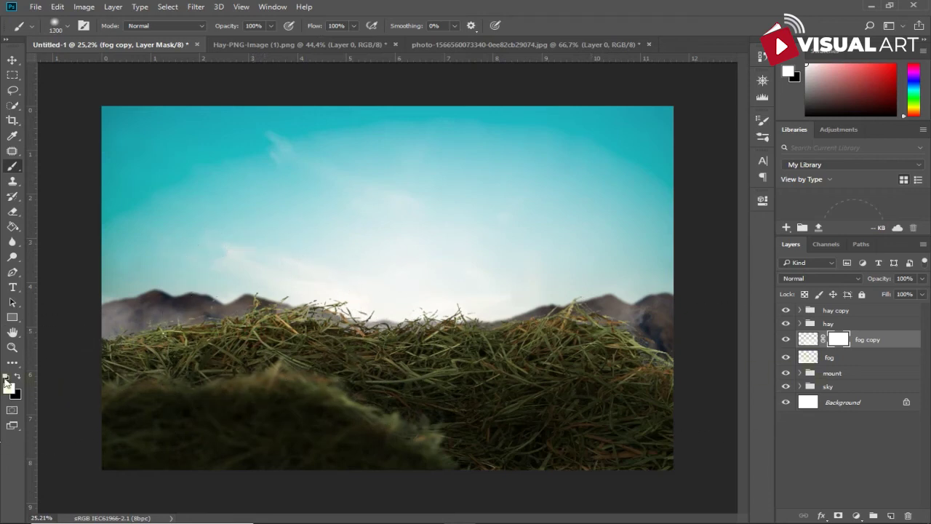
{"action": "left_click", "coordinate": [20, 374]}
{"action": "left_click", "coordinate": [255, 306]}
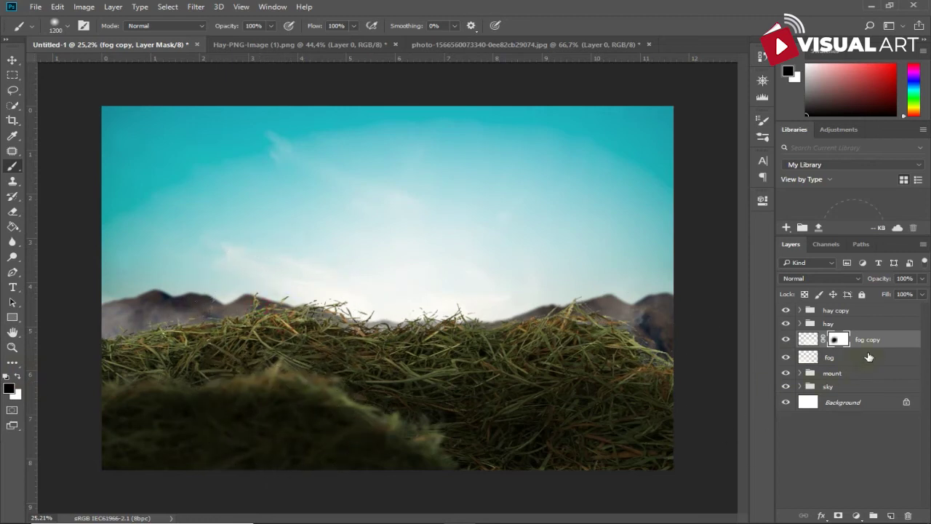
{"action": "left_click", "coordinate": [873, 373]}
Add a new layer named 'light' above the mount group.
{"action": "key", "text": "x"}
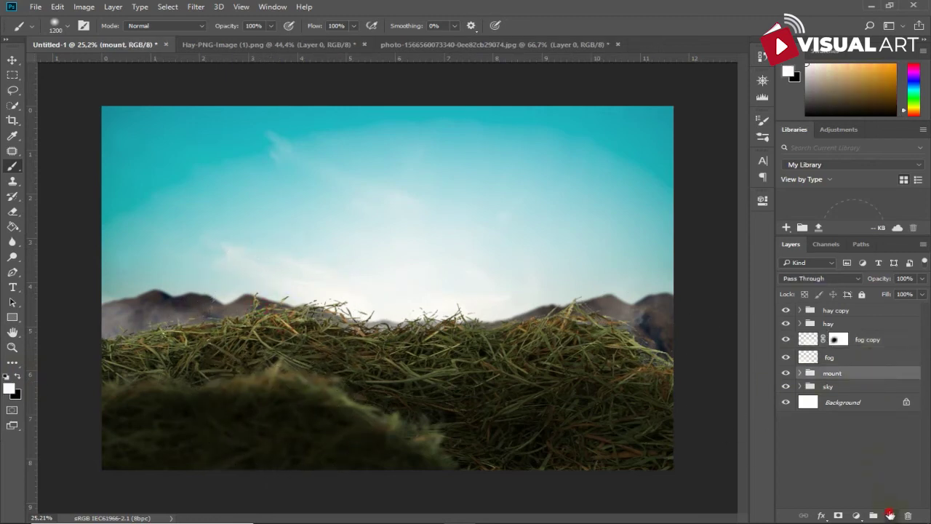
{"action": "left_click", "coordinate": [890, 515]}
{"action": "double_click", "coordinate": [835, 377]}
{"action": "type", "text": "light"}
{"action": "key", "text": "Return"}
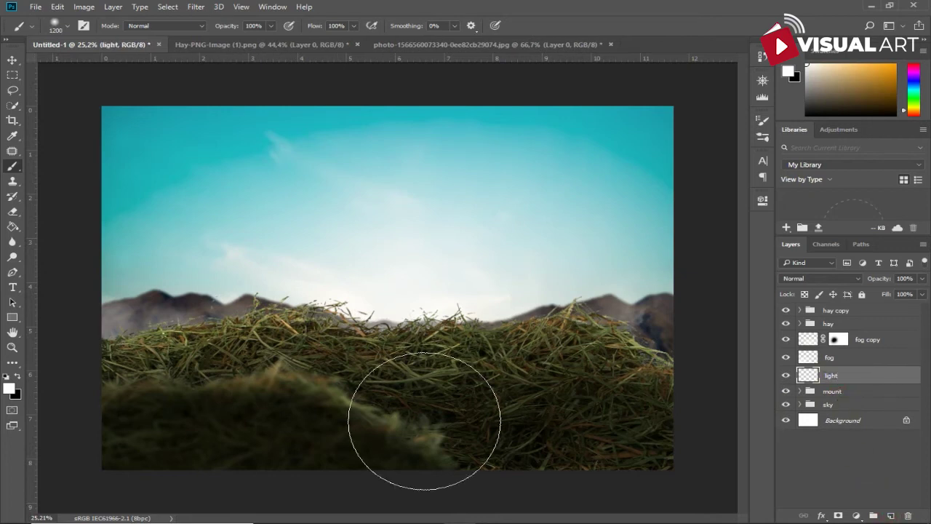
Paint a soft cream glow on the horizon and set the light layer to Screen.
{"action": "left_click", "coordinate": [9, 387]}
{"action": "left_click_drag", "start_coordinate": [332, 150], "coordinate": [313, 122]}
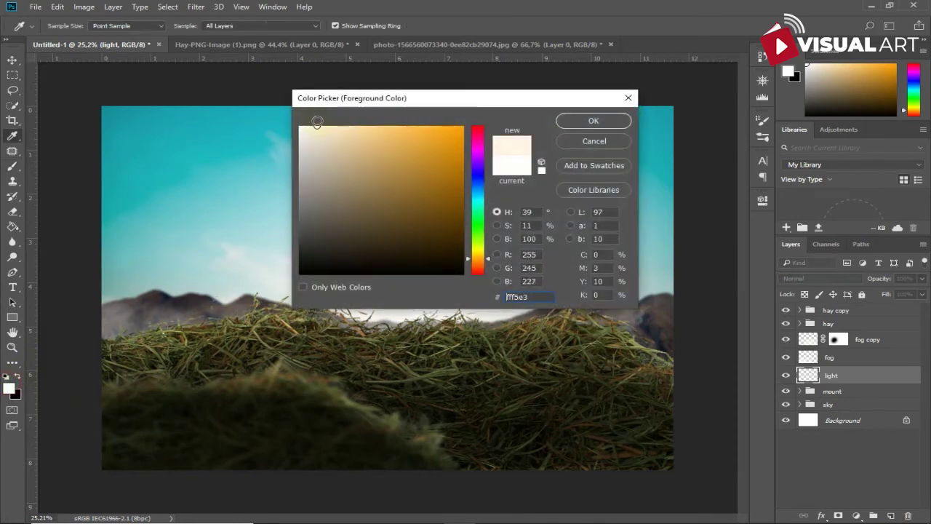
{"action": "left_click", "coordinate": [600, 120]}
{"action": "left_click_drag", "start_coordinate": [410, 259], "coordinate": [398, 288]}
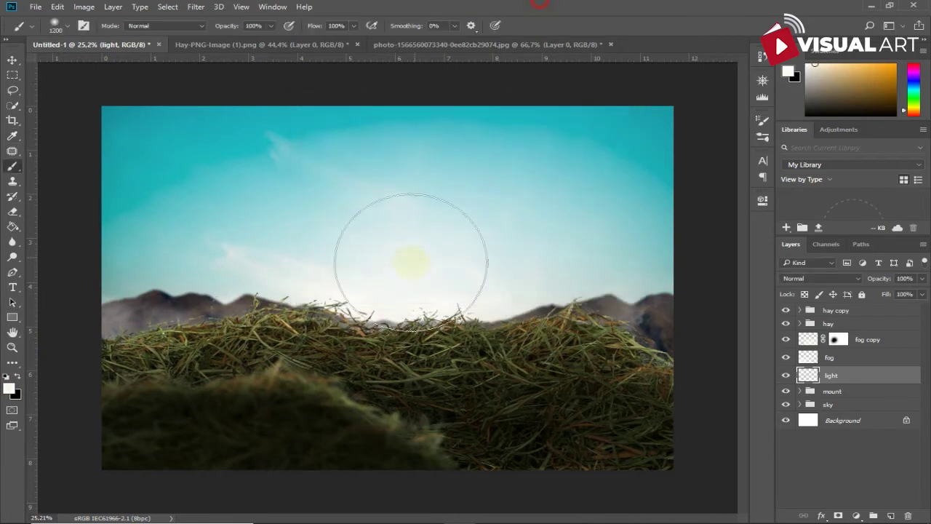
{"action": "left_click", "coordinate": [398, 284]}
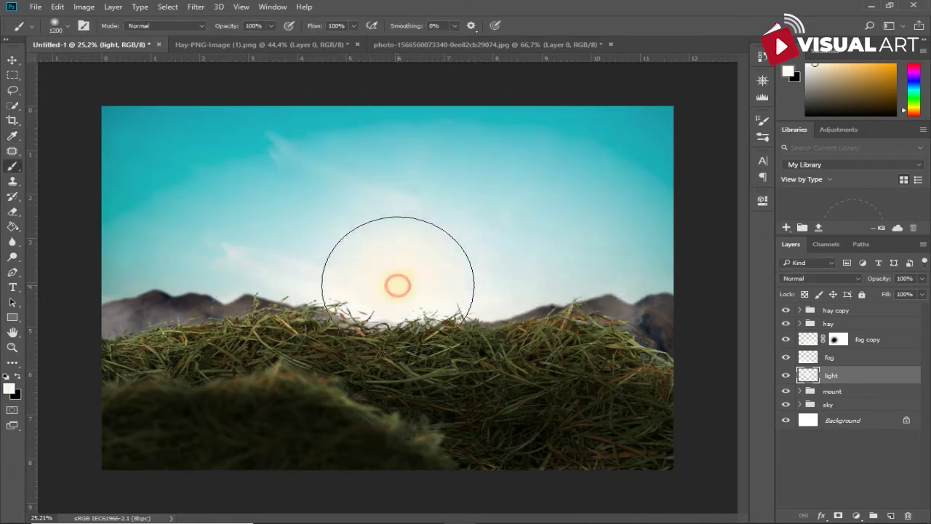
{"action": "left_click", "coordinate": [398, 283]}
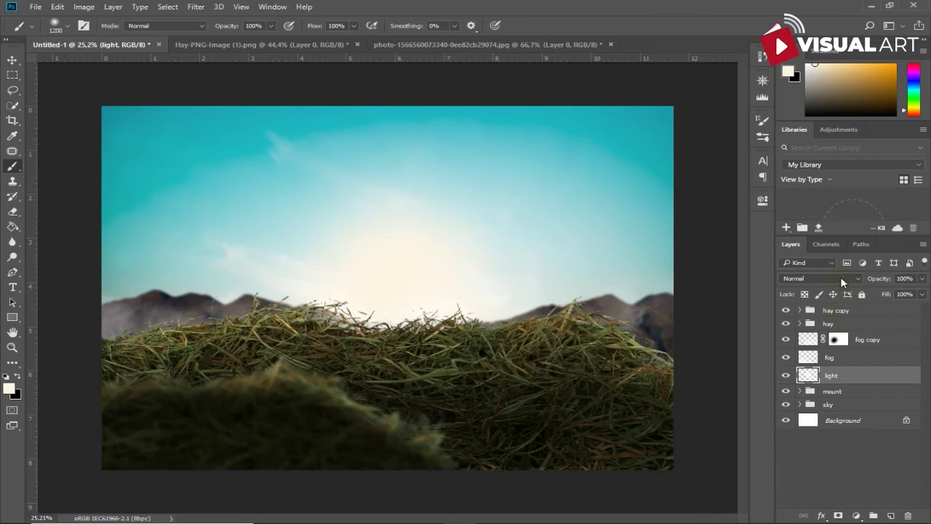
{"action": "left_click", "coordinate": [842, 280]}
{"action": "left_click", "coordinate": [802, 356]}
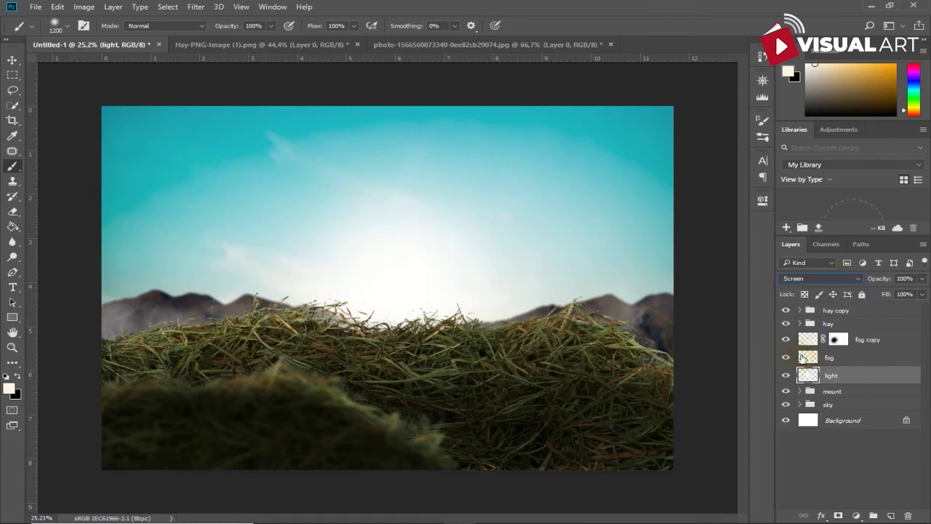
Scale the glow wider across the sky, return it to Normal blending, and lower its opacity.
{"action": "key", "text": "ctrl+t"}
{"action": "left_click_drag", "start_coordinate": [556, 427], "coordinate": [598, 465]}
{"action": "left_click_drag", "start_coordinate": [429, 302], "coordinate": [418, 280]}
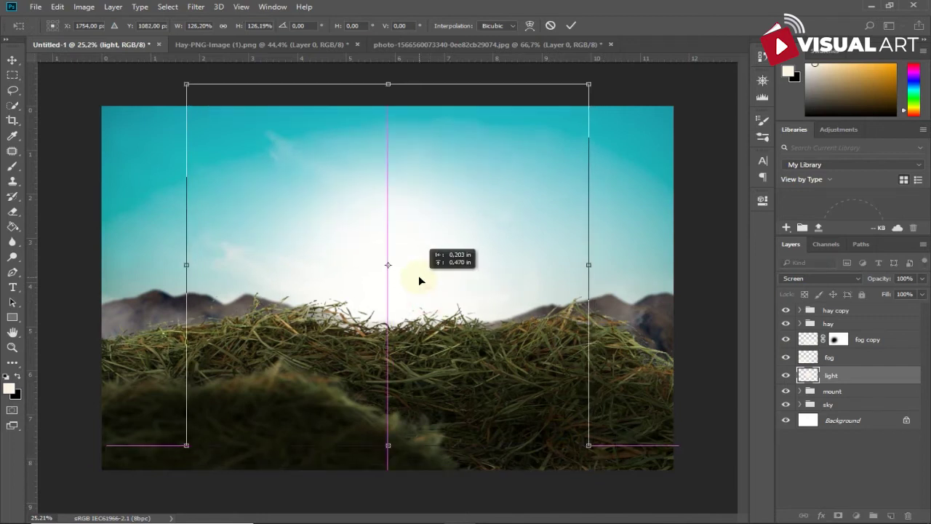
{"action": "left_click_drag", "start_coordinate": [589, 265], "coordinate": [700, 265]}
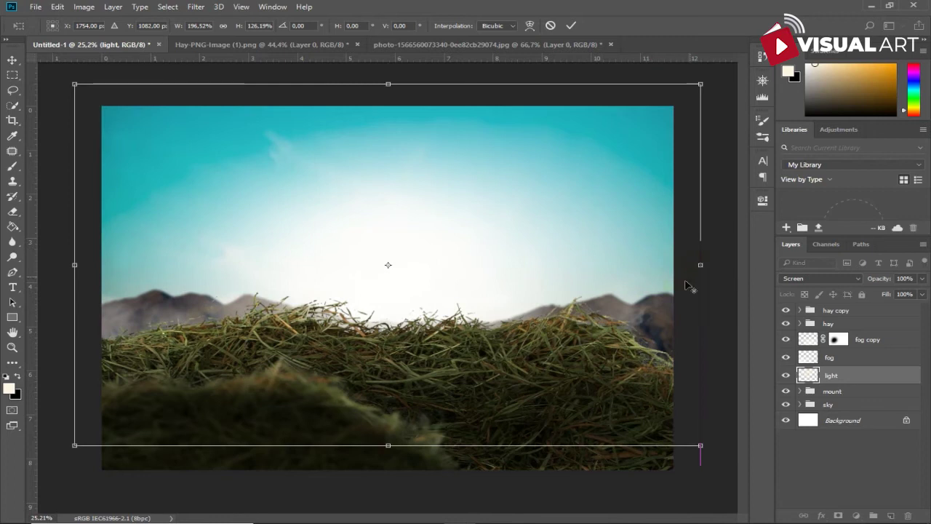
{"action": "key", "text": "Return"}
{"action": "left_click", "coordinate": [800, 277]}
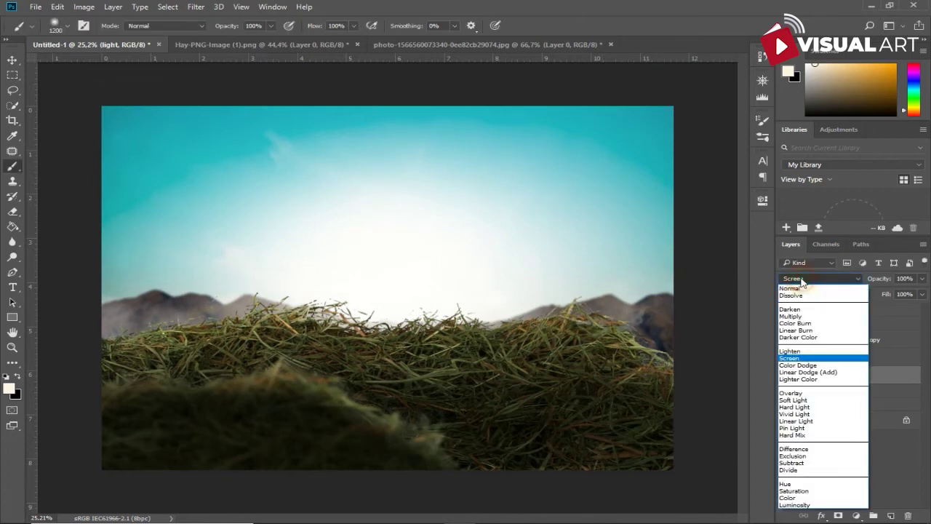
{"action": "left_click", "coordinate": [802, 286]}
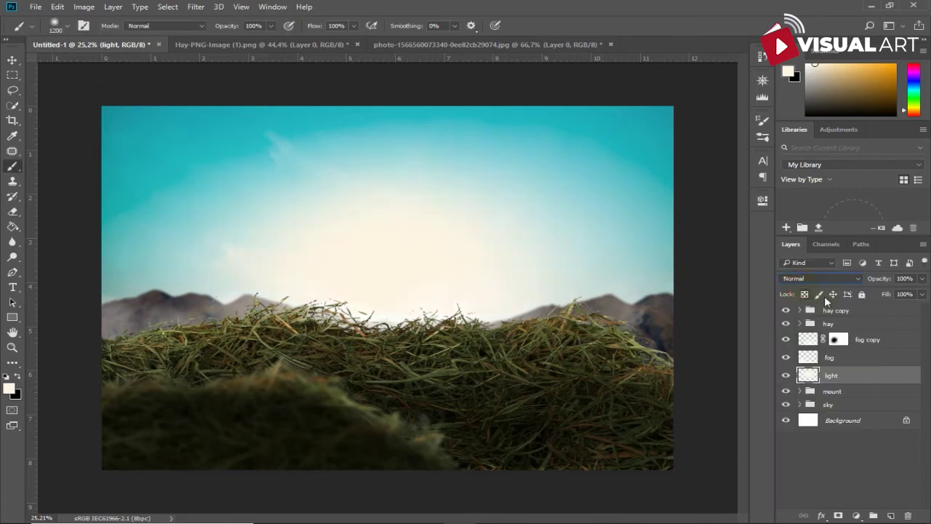
{"action": "left_click_drag", "start_coordinate": [872, 281], "coordinate": [835, 285]}
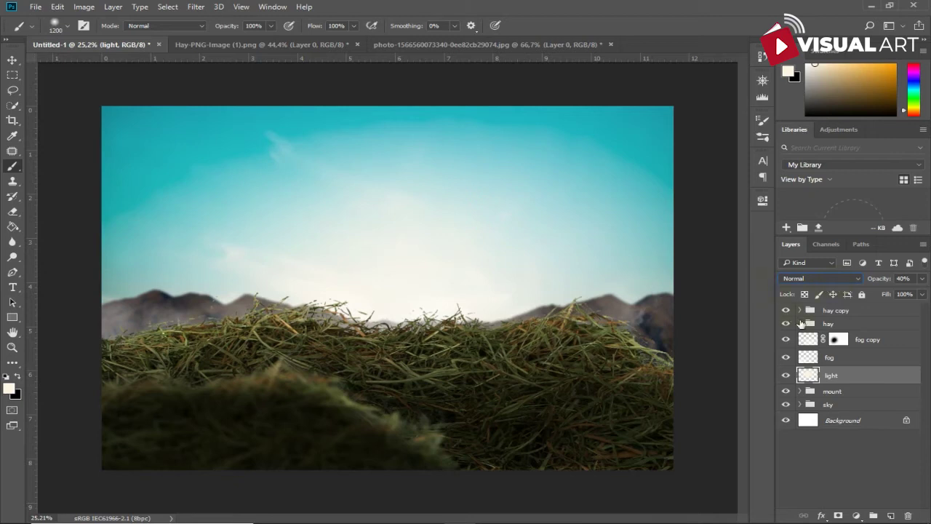
Select the hay copy group, then select the rooster image in the histori micin folder.
{"action": "left_click", "coordinate": [831, 311]}
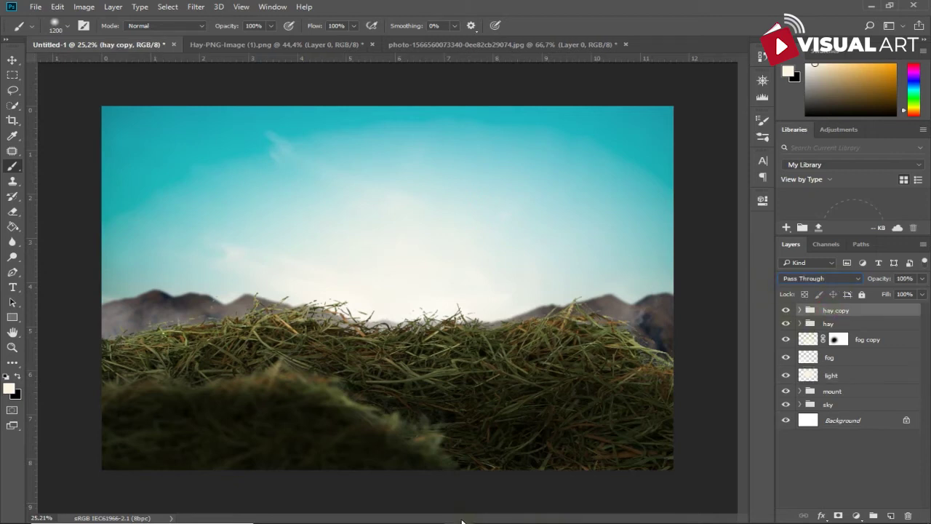
{"action": "left_click", "coordinate": [435, 521]}
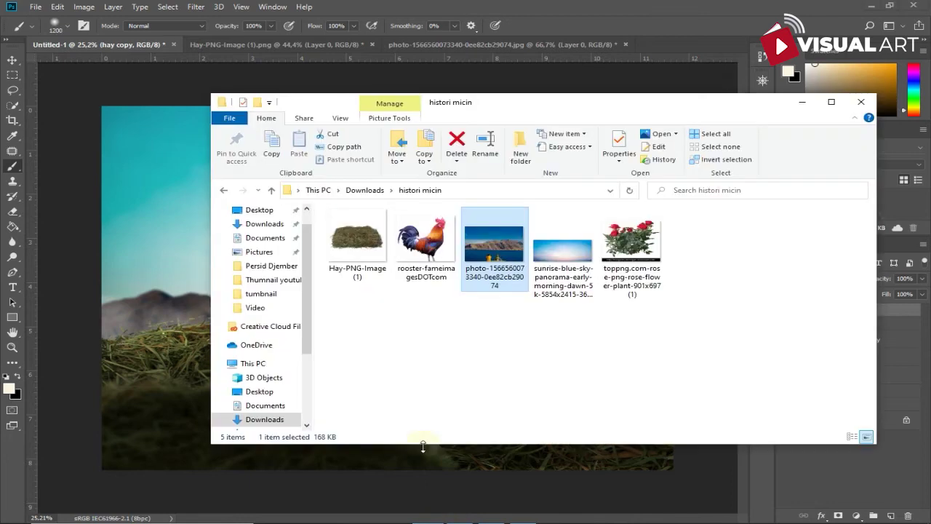
{"action": "left_click", "coordinate": [430, 248]}
{"action": "mouse_move", "coordinate": [426, 244]}
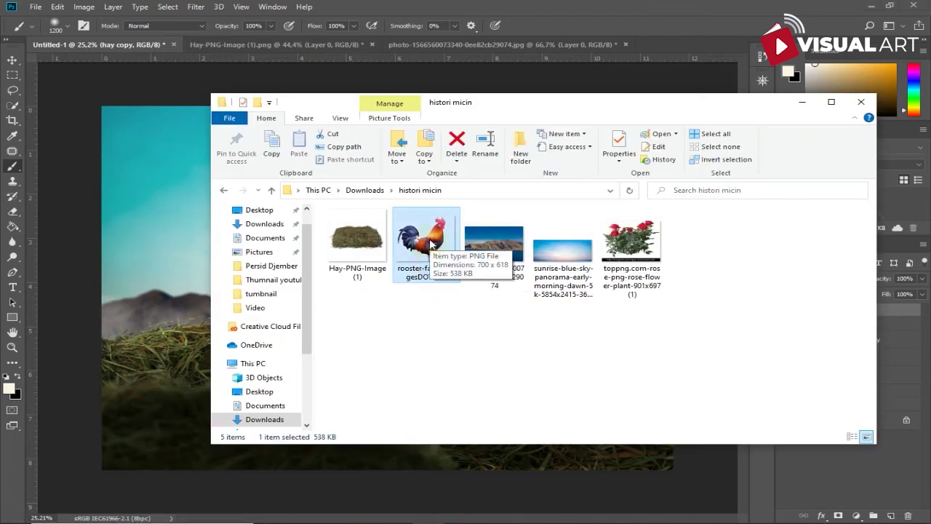
Place the rooster PNG and scale it to about 184%, standing on the hay left of centre.
{"action": "left_click_drag", "start_coordinate": [430, 248], "coordinate": [199, 270]}
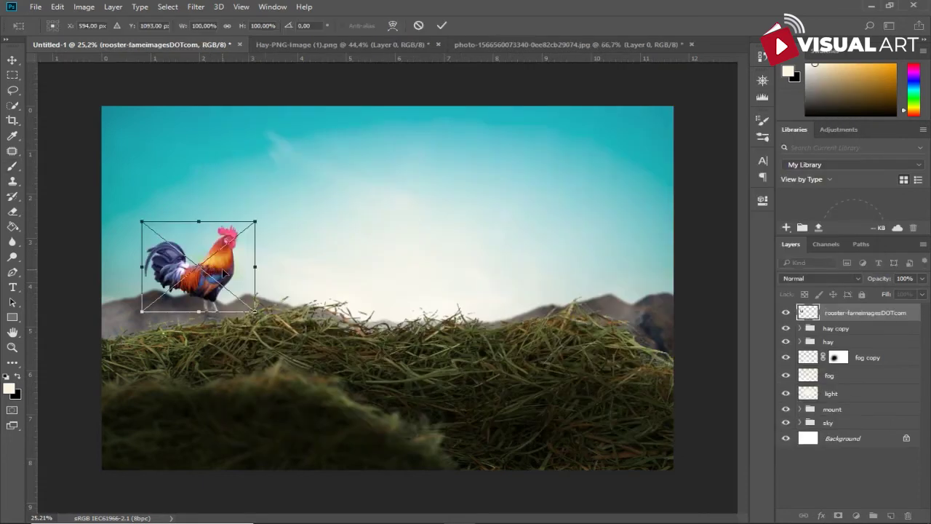
{"action": "left_click_drag", "start_coordinate": [254, 221], "coordinate": [311, 177]}
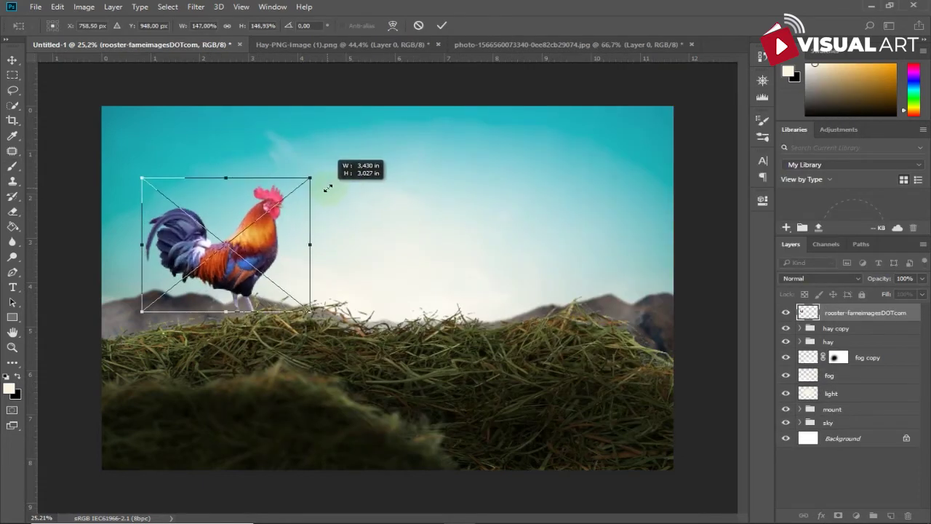
{"action": "mouse_move", "coordinate": [258, 243]}
{"action": "left_mouse_down"}
{"action": "mouse_move", "coordinate": [343, 263]}
{"action": "mouse_move", "coordinate": [350, 276]}
{"action": "left_mouse_up"}
{"action": "mouse_move", "coordinate": [410, 208]}
{"action": "left_mouse_down"}
{"action": "mouse_move", "coordinate": [436, 177]}
{"action": "mouse_move", "coordinate": [456, 172]}
{"action": "left_mouse_up"}
{"action": "left_click_drag", "start_coordinate": [393, 253], "coordinate": [388, 249]}
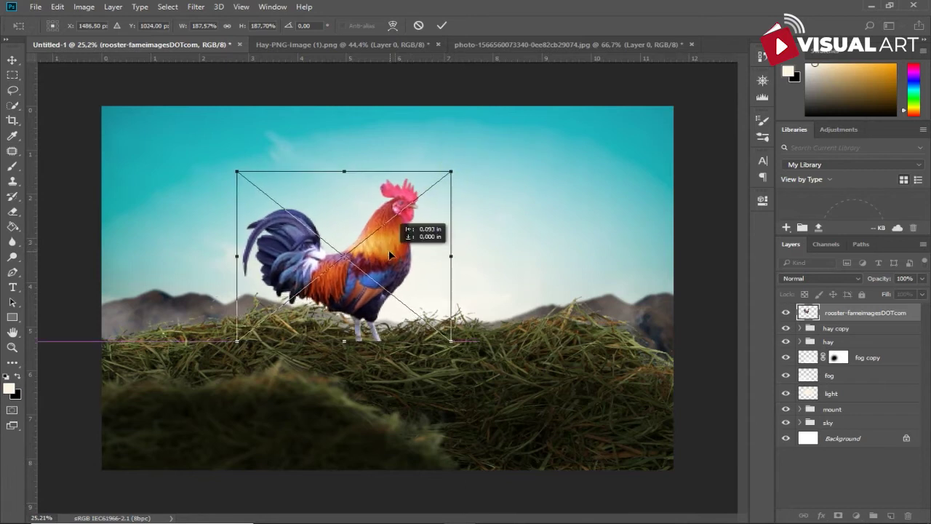
{"action": "left_click_drag", "start_coordinate": [451, 172], "coordinate": [447, 177]}
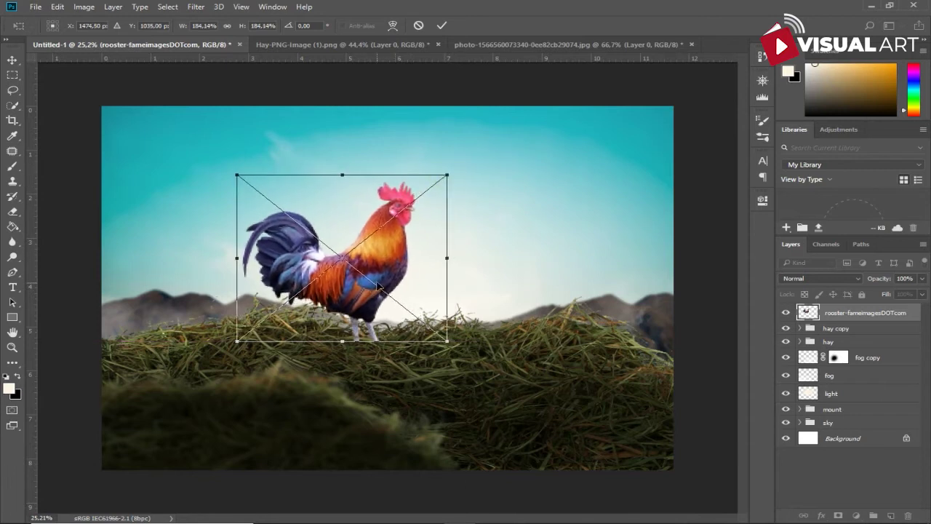
{"action": "left_click_drag", "start_coordinate": [379, 284], "coordinate": [365, 283]}
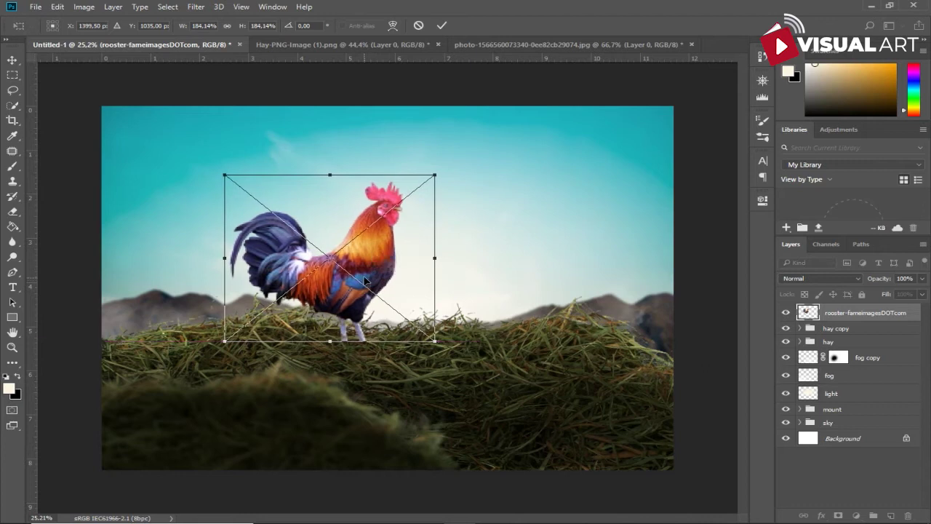
{"action": "key", "text": "Return"}
{"action": "key", "text": "b"}
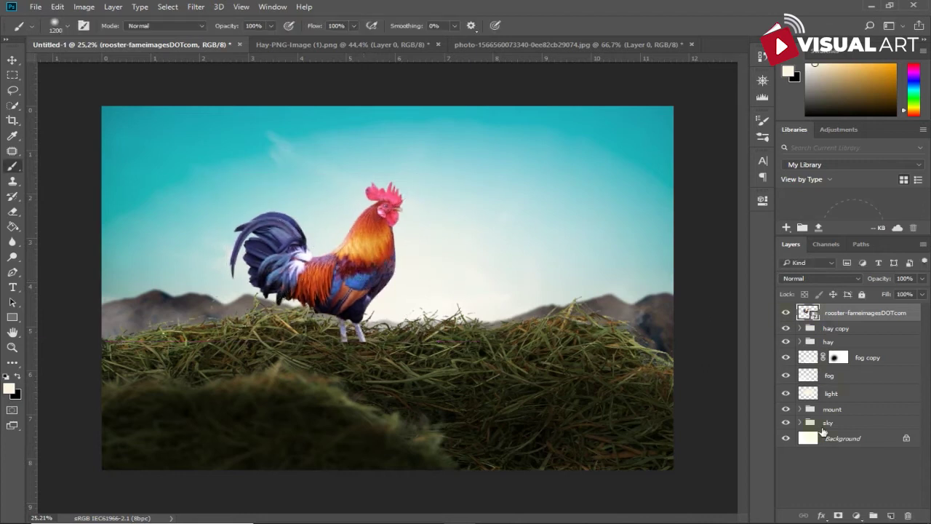
Rasterize the rooster layer.
{"action": "left_click", "coordinate": [838, 513]}
{"action": "right_click", "coordinate": [838, 315]}
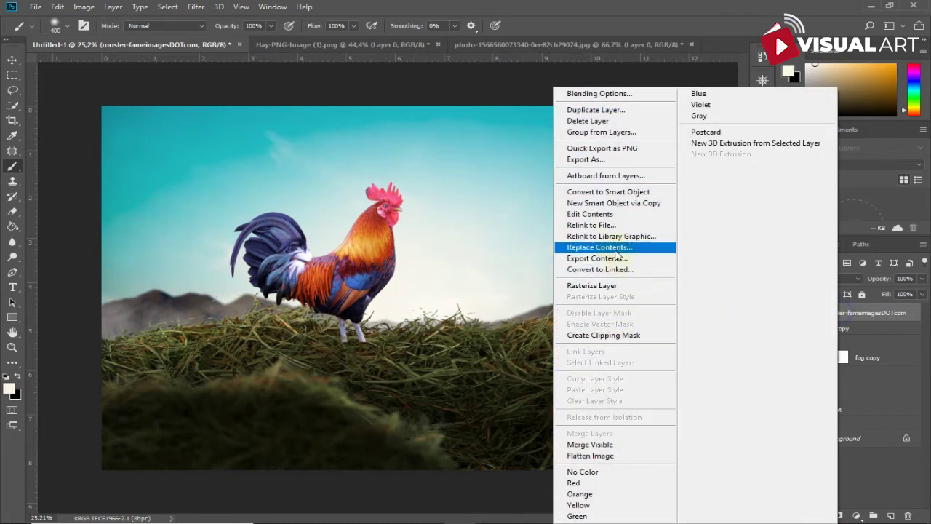
{"action": "left_click", "coordinate": [614, 285]}
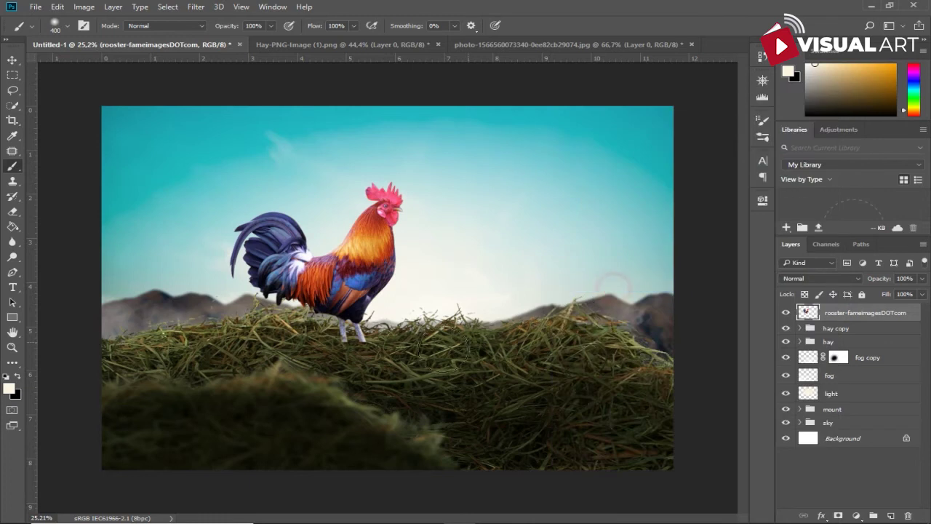
{"action": "left_click", "coordinate": [12, 181]}
{"action": "scroll", "coordinate": [319, 360], "scroll_direction": "up", "scroll_amount": 3}
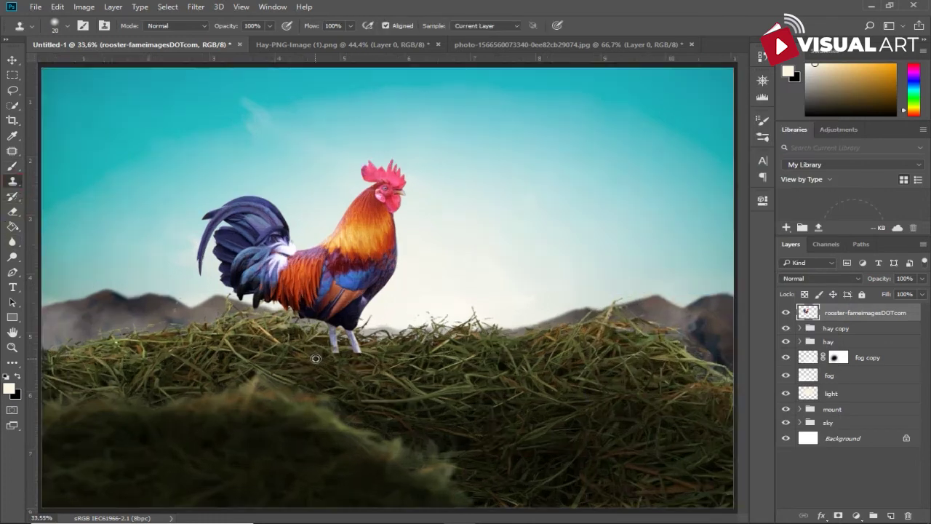
Erase along the bottom of the rooster's feet with the Eraser.
{"action": "left_click", "coordinate": [12, 211]}
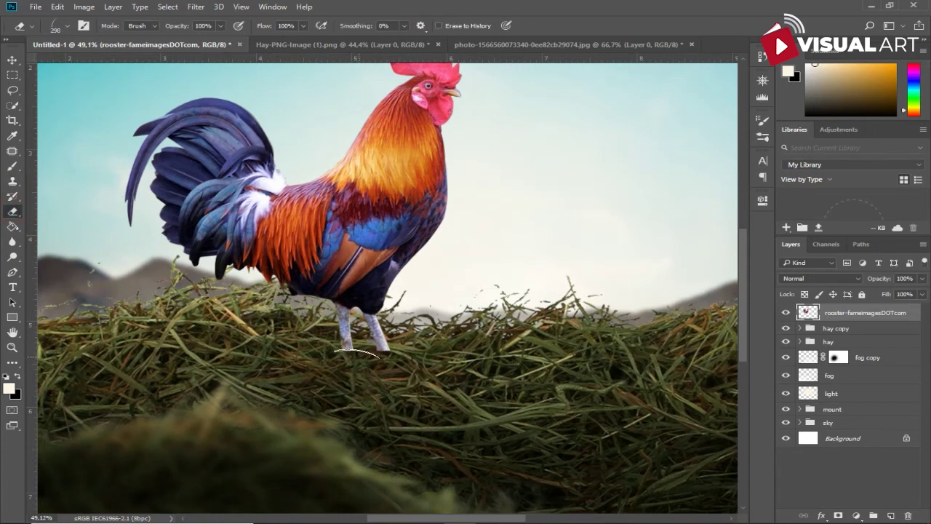
{"action": "right_click", "coordinate": [469, 280]}
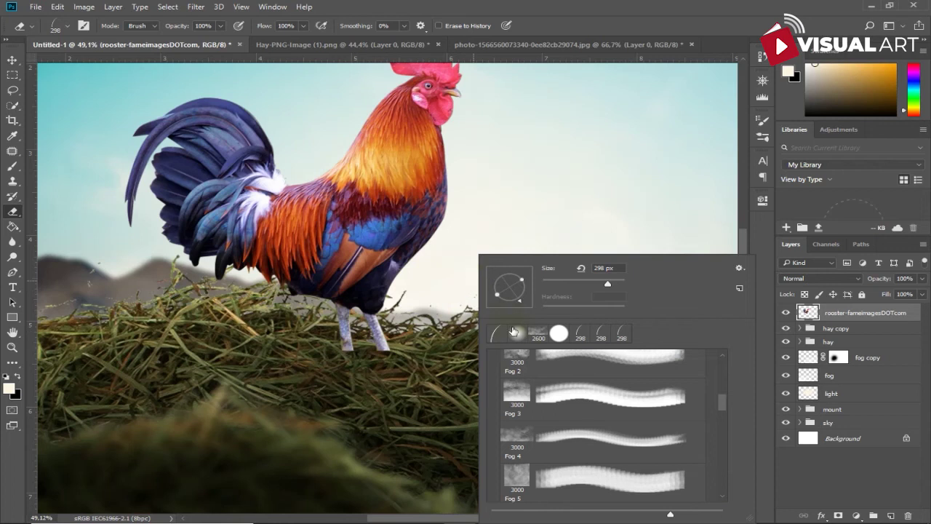
{"action": "left_click", "coordinate": [451, 5]}
{"action": "mouse_move", "coordinate": [364, 357]}
{"action": "left_mouse_down"}
{"action": "mouse_move", "coordinate": [390, 358]}
{"action": "mouse_move", "coordinate": [338, 352]}
{"action": "left_mouse_up"}
{"action": "scroll", "coordinate": [429, 373], "scroll_direction": "down", "scroll_amount": 1}
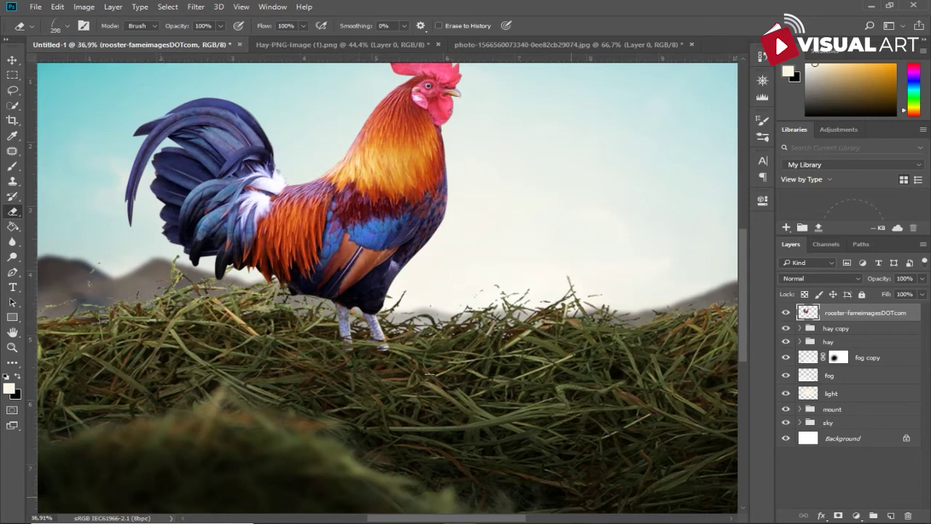
{"action": "scroll", "coordinate": [429, 374], "scroll_direction": "down", "scroll_amount": 1}
{"action": "scroll", "coordinate": [429, 374], "scroll_direction": "down", "scroll_amount": 1}
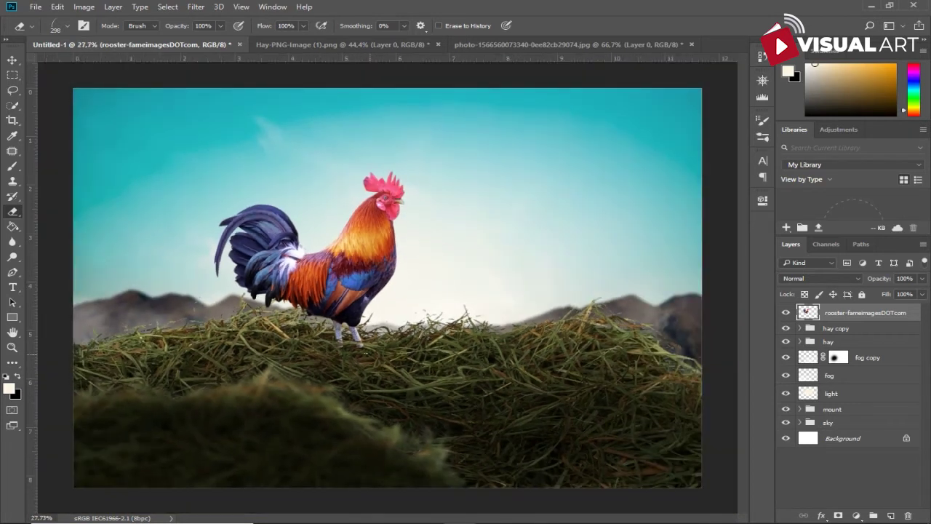
With a soft fog brush at 125 px, erase the rooster's feet into the hay.
{"action": "right_click", "coordinate": [20, 216]}
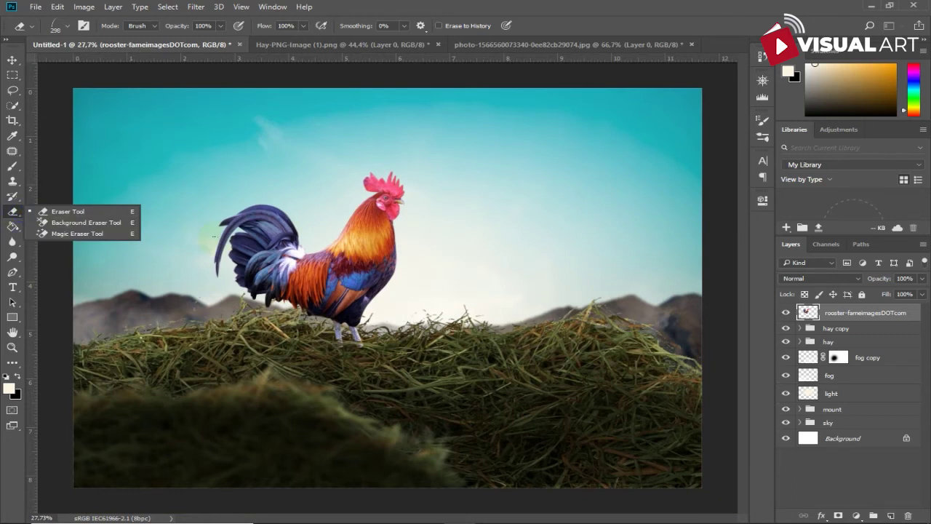
{"action": "right_click", "coordinate": [301, 240]}
{"action": "left_click", "coordinate": [341, 318]}
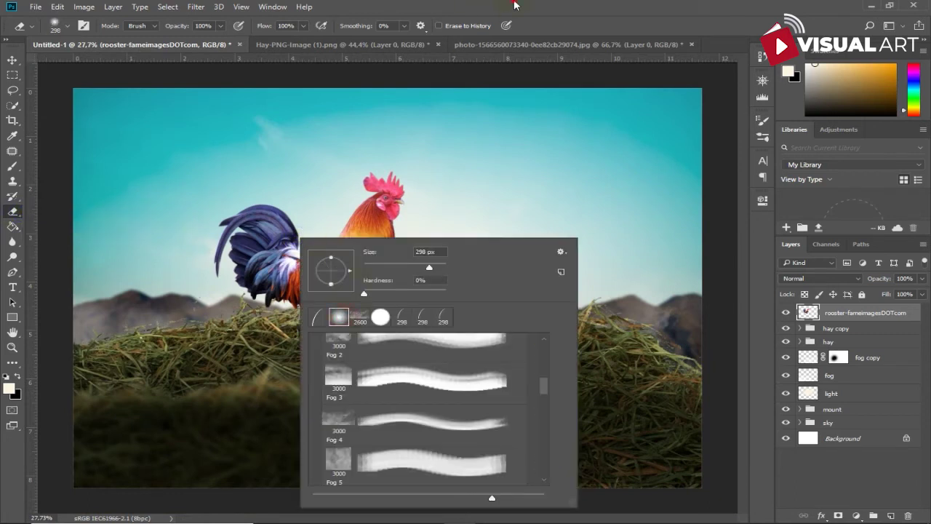
{"action": "key", "text": "Return"}
{"action": "key", "text": "bracketleft"}
{"action": "key", "text": "bracketleft"}
{"action": "key", "text": "bracketleft"}
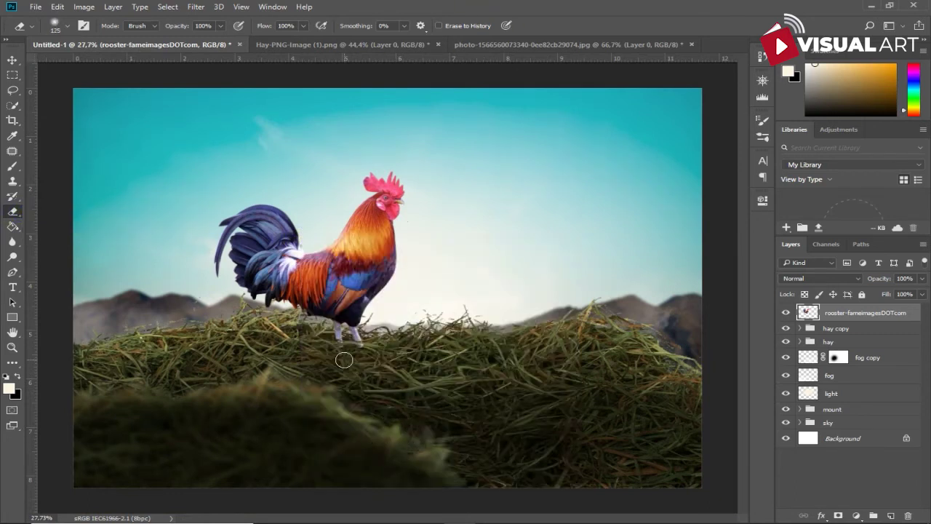
{"action": "left_click_drag", "start_coordinate": [341, 358], "coordinate": [361, 354]}
{"action": "scroll", "coordinate": [400, 356], "scroll_direction": "down", "scroll_amount": 1}
{"action": "scroll", "coordinate": [411, 359], "scroll_direction": "down", "scroll_amount": 1}
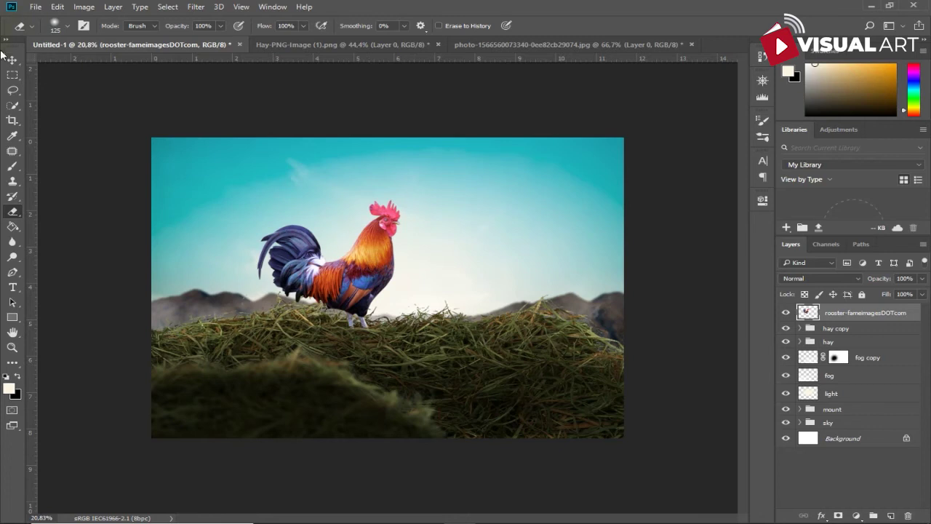
Add a Brightness/Contrast adjustment with brightness at -81 to darken the rooster.
{"action": "left_click", "coordinate": [13, 59]}
{"action": "left_click", "coordinate": [856, 515]}
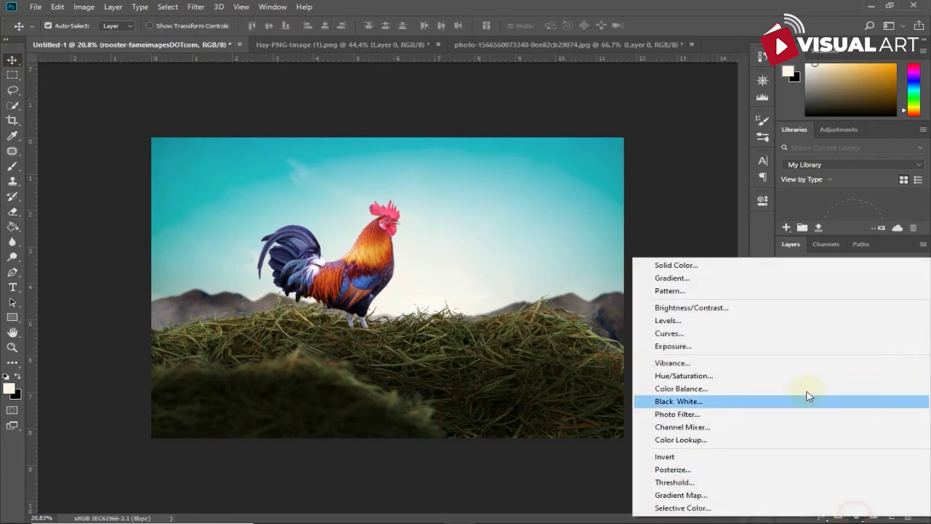
{"action": "left_click", "coordinate": [755, 309]}
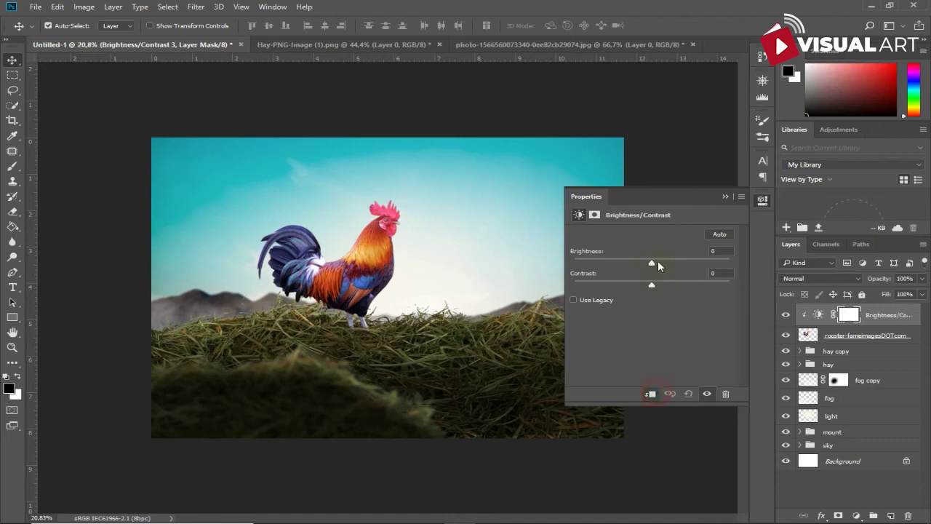
{"action": "left_click_drag", "start_coordinate": [650, 262], "coordinate": [623, 263]}
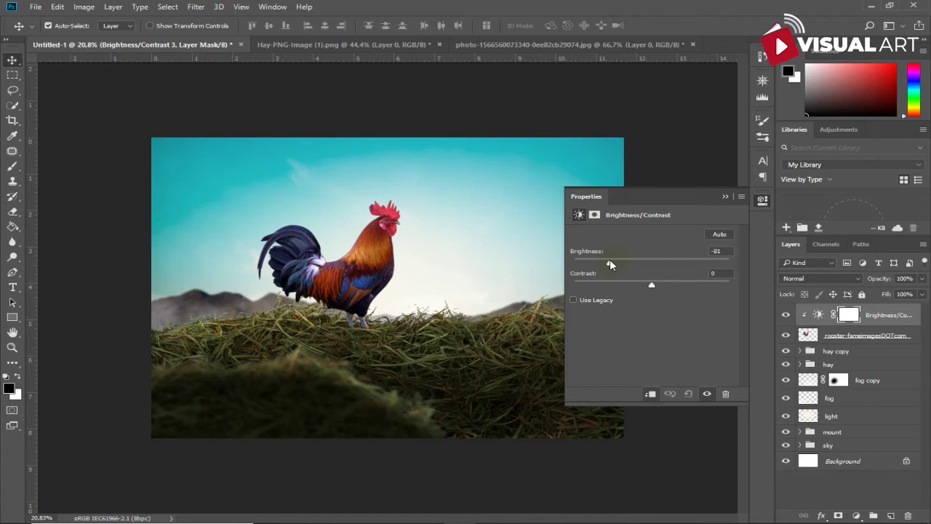
{"action": "left_click", "coordinate": [725, 196]}
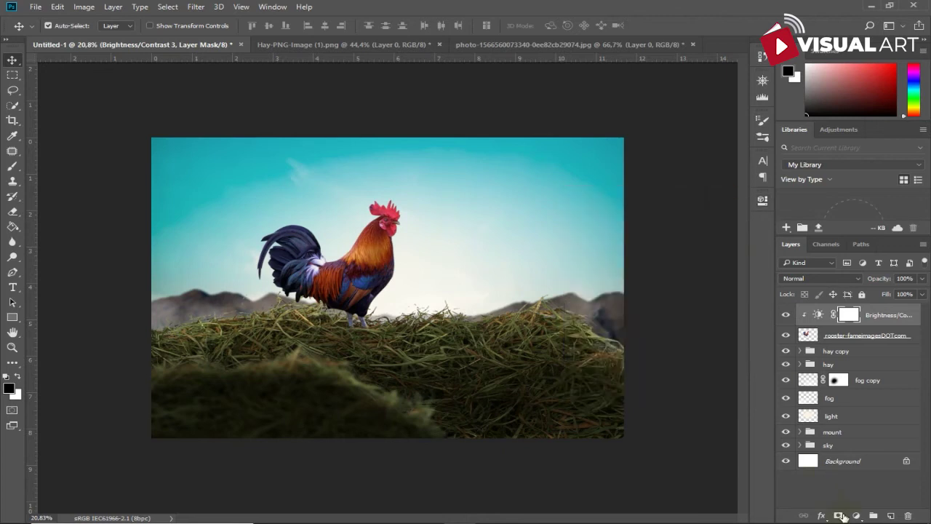
Add a clipped Color Balance adjustment with Cyan/Red -4 and Yellow/Blue -19.
{"action": "left_click", "coordinate": [856, 516]}
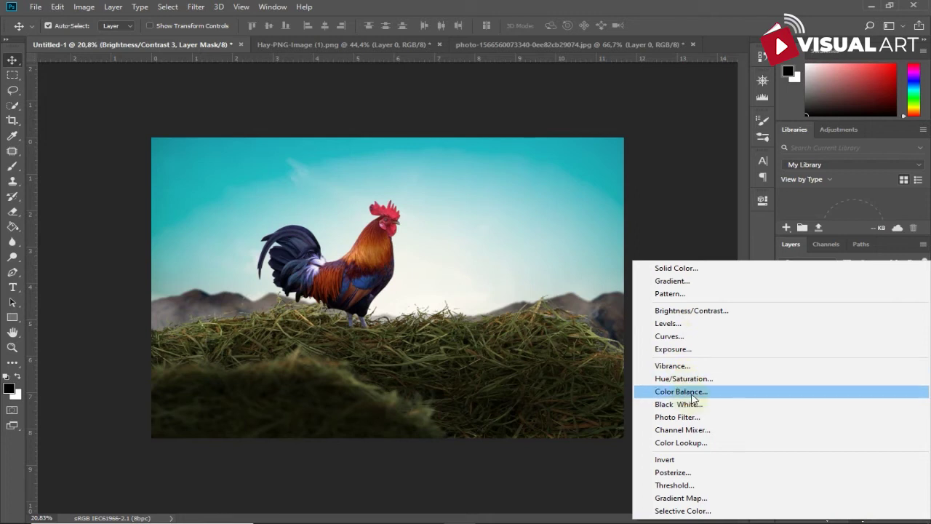
{"action": "left_click", "coordinate": [691, 394]}
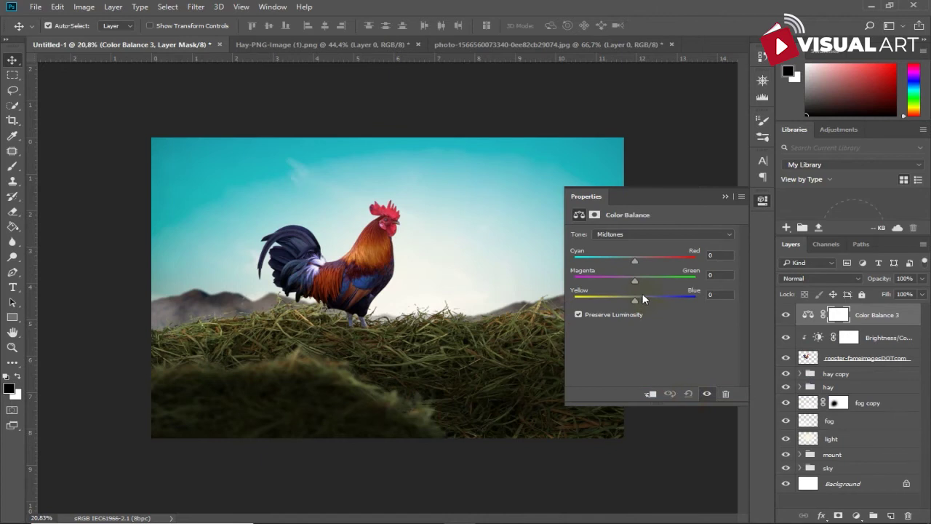
{"action": "left_click", "coordinate": [649, 394]}
{"action": "left_click_drag", "start_coordinate": [624, 298], "coordinate": [623, 299]}
{"action": "left_click_drag", "start_coordinate": [634, 260], "coordinate": [641, 259]}
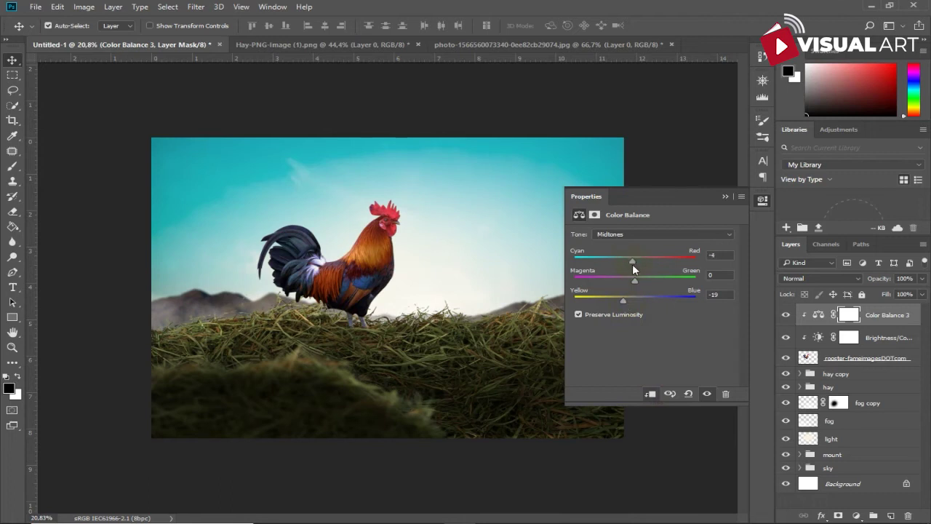
Add a clipped Hue/Saturation adjustment with saturation lowered to -32.
{"action": "left_click", "coordinate": [856, 515]}
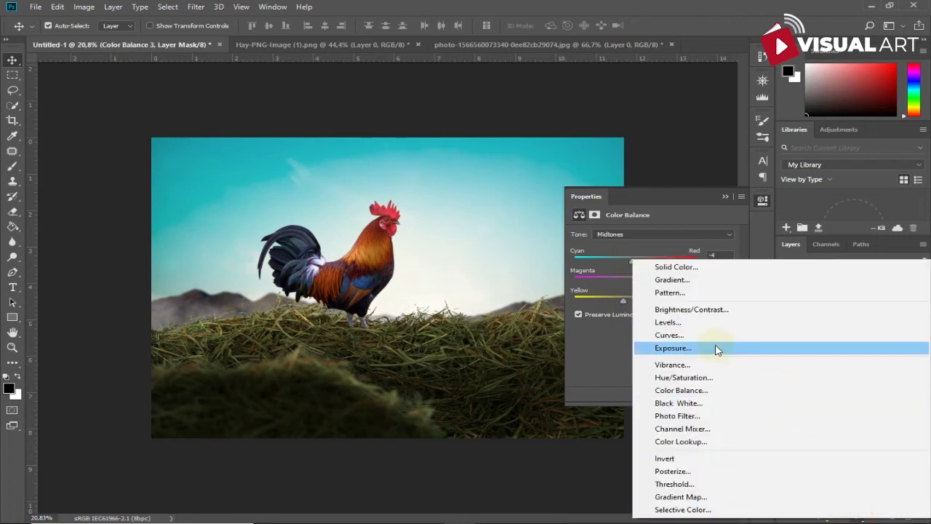
{"action": "left_click", "coordinate": [682, 377]}
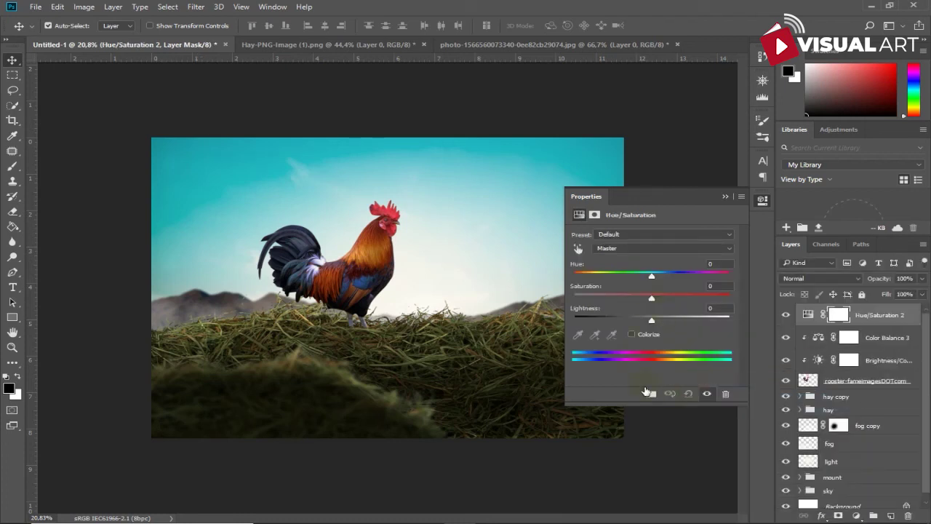
{"action": "left_click", "coordinate": [649, 393]}
{"action": "left_click_drag", "start_coordinate": [652, 298], "coordinate": [624, 299]}
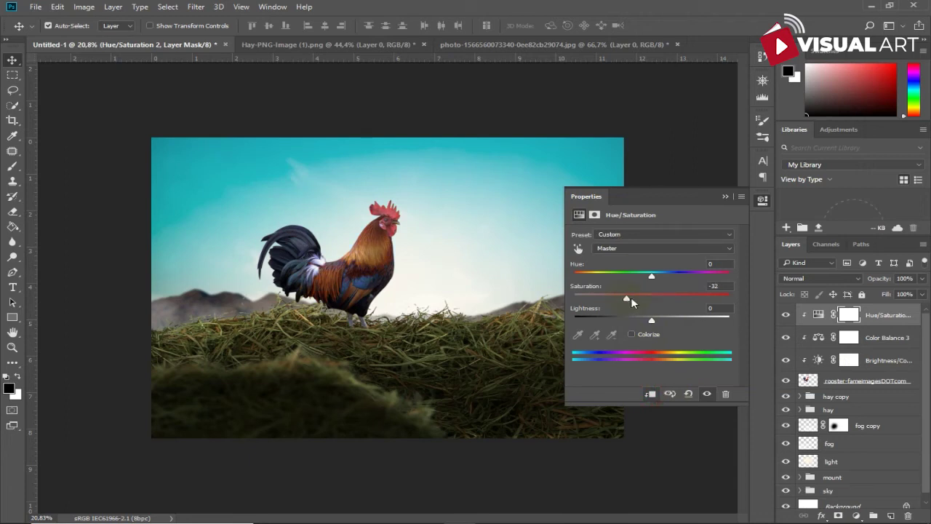
{"action": "left_click", "coordinate": [725, 196]}
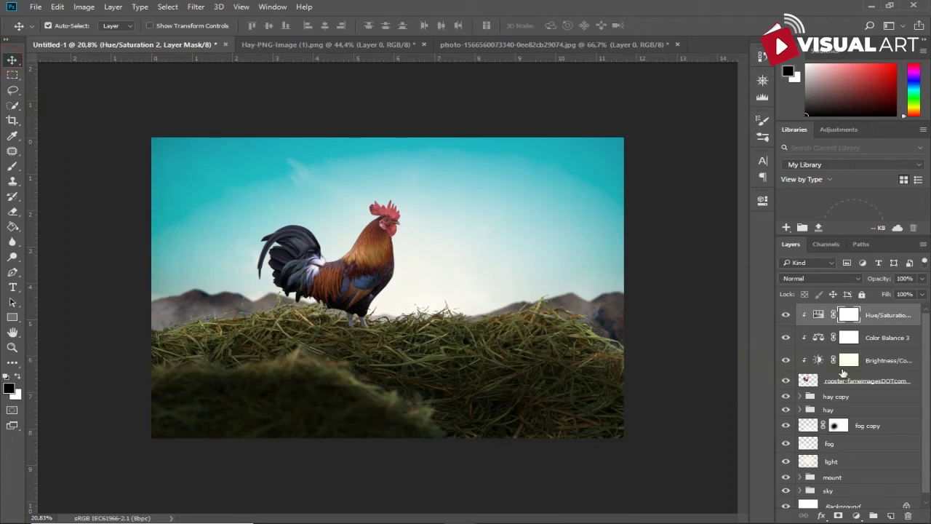
Convert the rooster layer to a smart object and add an Inner Shadow layer style.
{"action": "left_click", "coordinate": [858, 380]}
{"action": "right_click", "coordinate": [858, 380]}
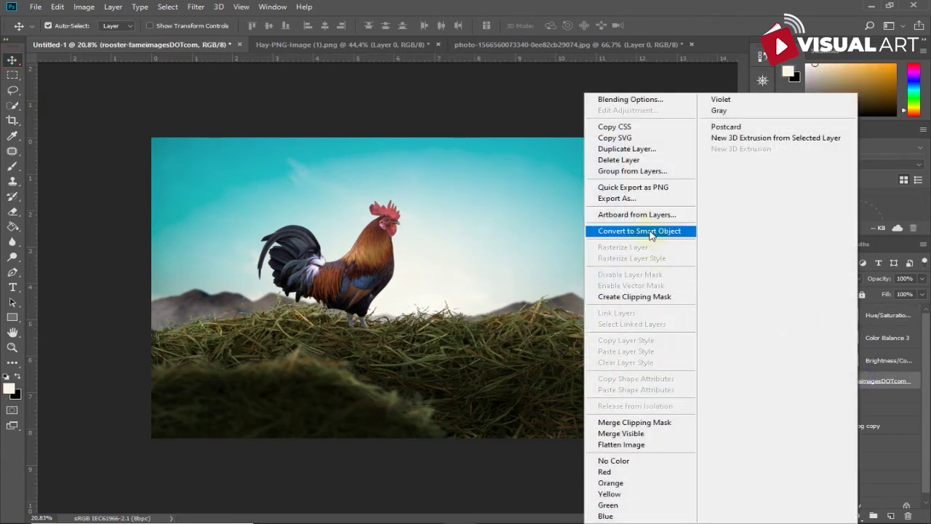
{"action": "left_click", "coordinate": [651, 234]}
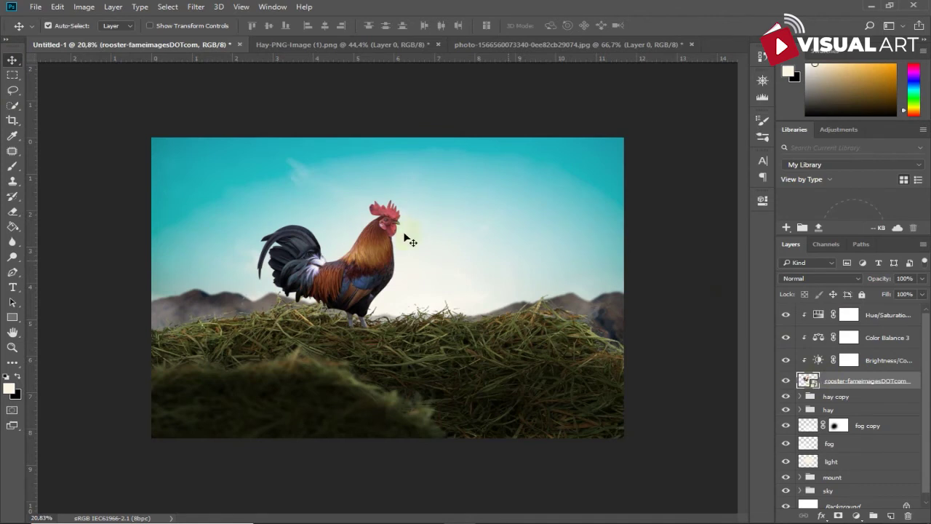
{"action": "left_click", "coordinate": [822, 515]}
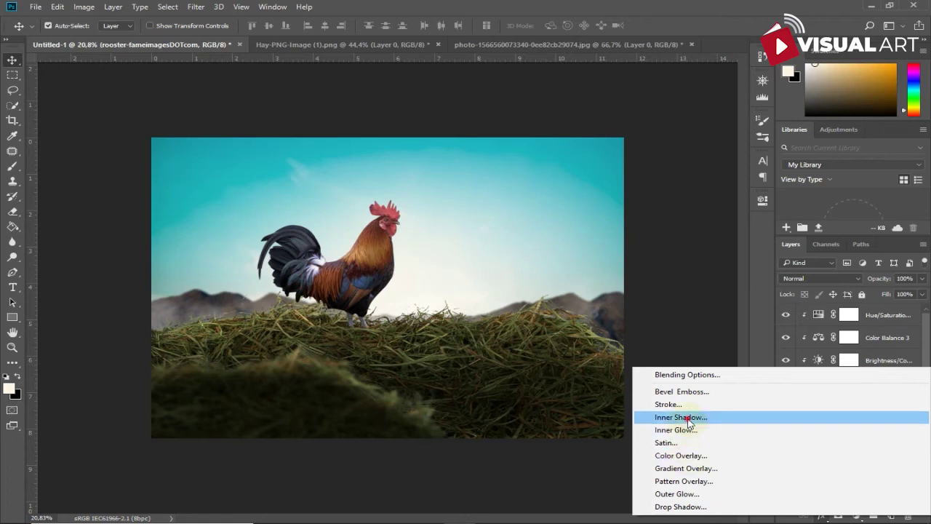
{"action": "key", "text": "Escape"}
{"action": "left_click_drag", "start_coordinate": [531, 87], "coordinate": [838, 190]}
Set the inner shadow to a pale cream colour in Color Dodge mode.
{"action": "left_click", "coordinate": [823, 222]}
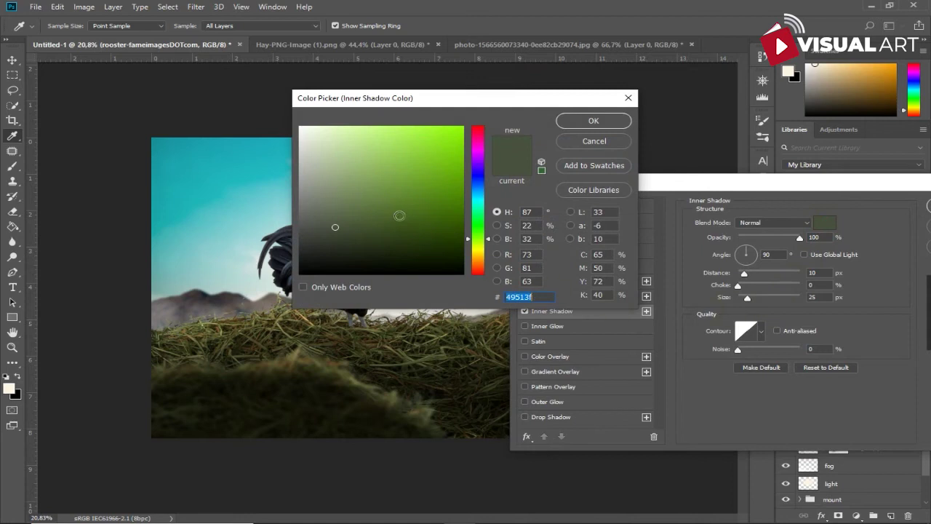
{"action": "left_click_drag", "start_coordinate": [490, 240], "coordinate": [490, 251]}
{"action": "left_click_drag", "start_coordinate": [390, 168], "coordinate": [329, 126]}
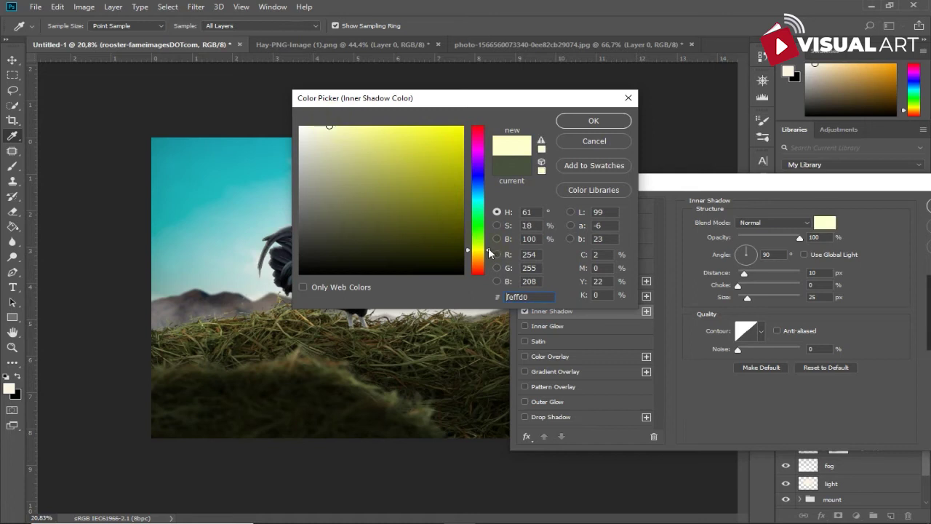
{"action": "left_click_drag", "start_coordinate": [489, 252], "coordinate": [493, 259]}
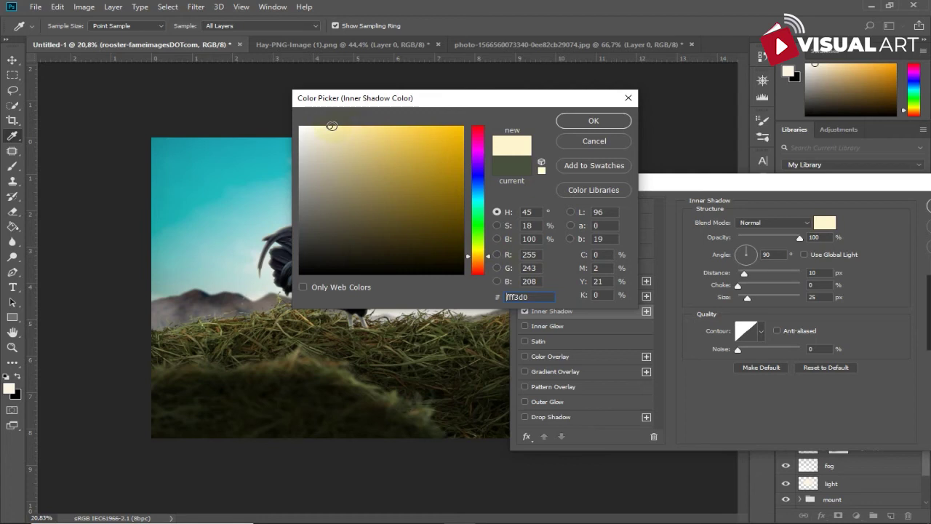
{"action": "left_click", "coordinate": [574, 122]}
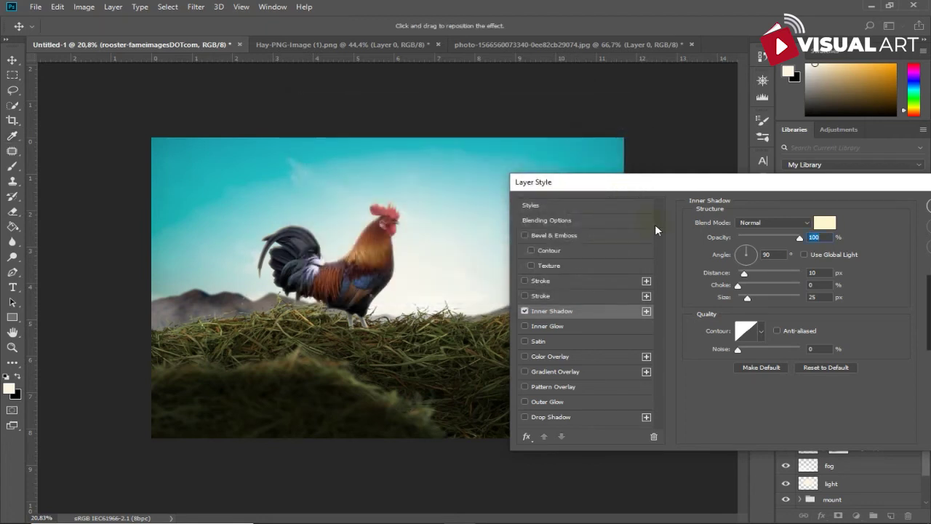
{"action": "left_click", "coordinate": [773, 223]}
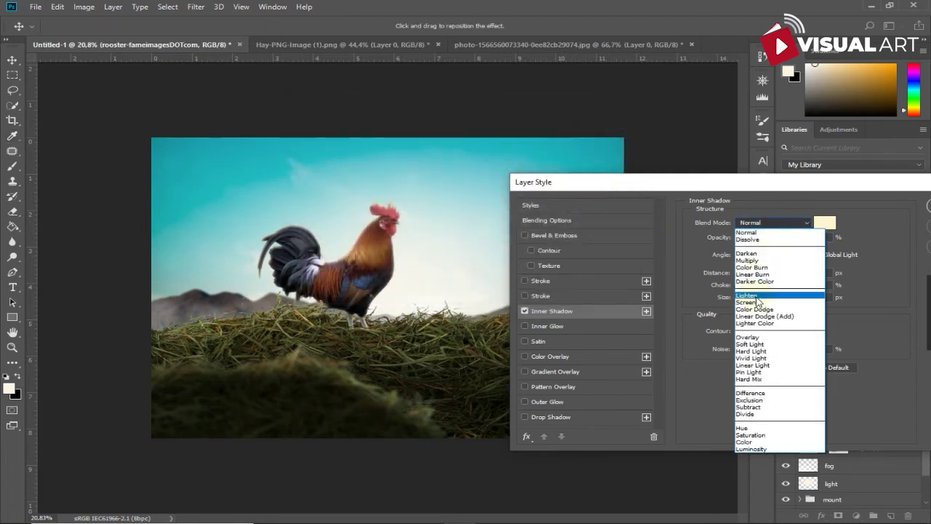
{"action": "left_click", "coordinate": [757, 309]}
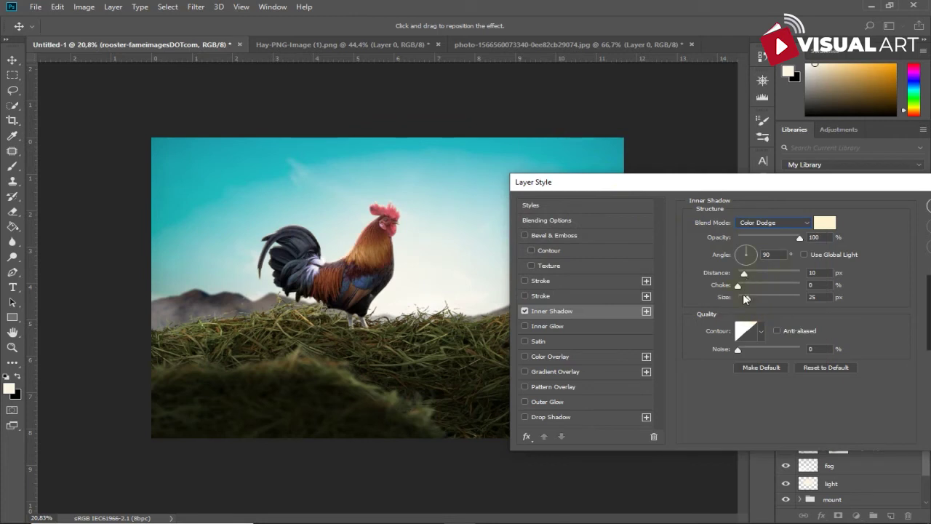
Set inner shadow size 49, opacity 79%, distance 15, paler cream, and apply it.
{"action": "left_click_drag", "start_coordinate": [749, 299], "coordinate": [753, 297]}
{"action": "left_click_drag", "start_coordinate": [800, 237], "coordinate": [789, 240]}
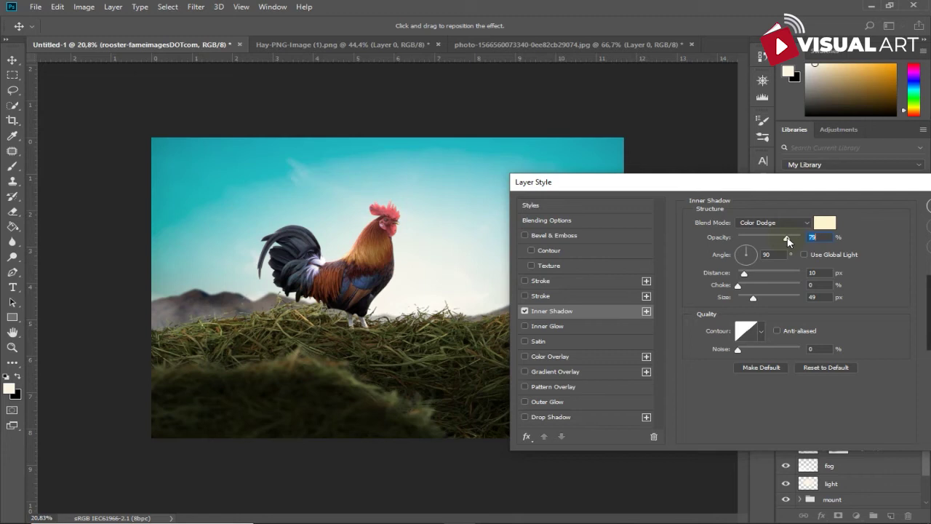
{"action": "left_click_drag", "start_coordinate": [748, 272], "coordinate": [753, 277]}
{"action": "left_click", "coordinate": [832, 222]}
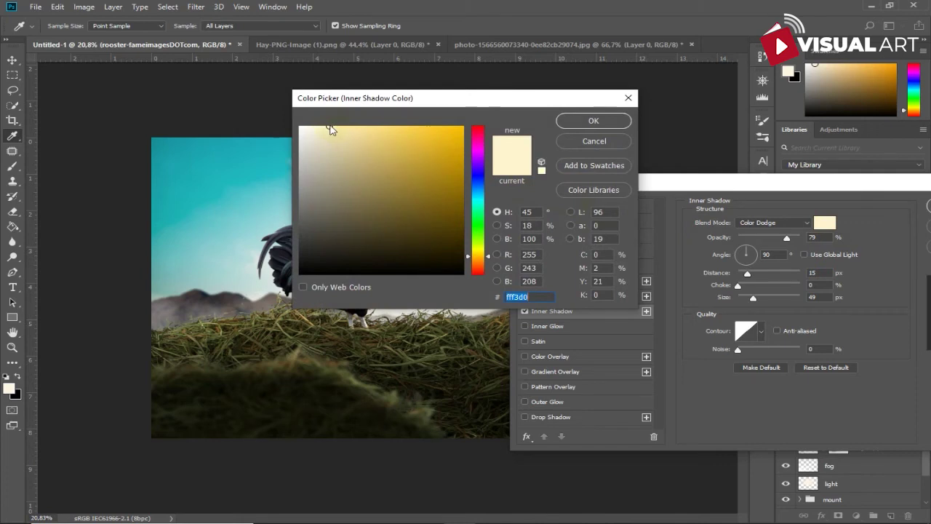
{"action": "left_click_drag", "start_coordinate": [325, 128], "coordinate": [321, 125]}
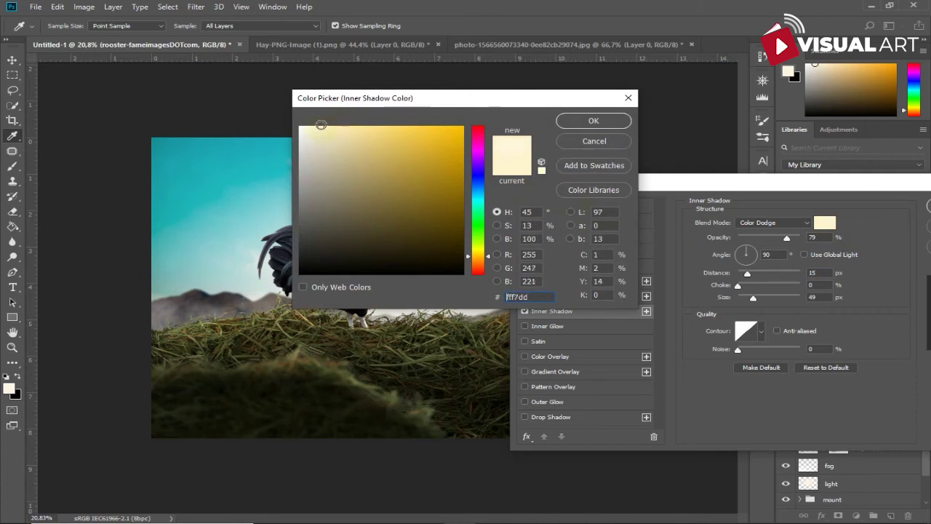
{"action": "left_click", "coordinate": [595, 121]}
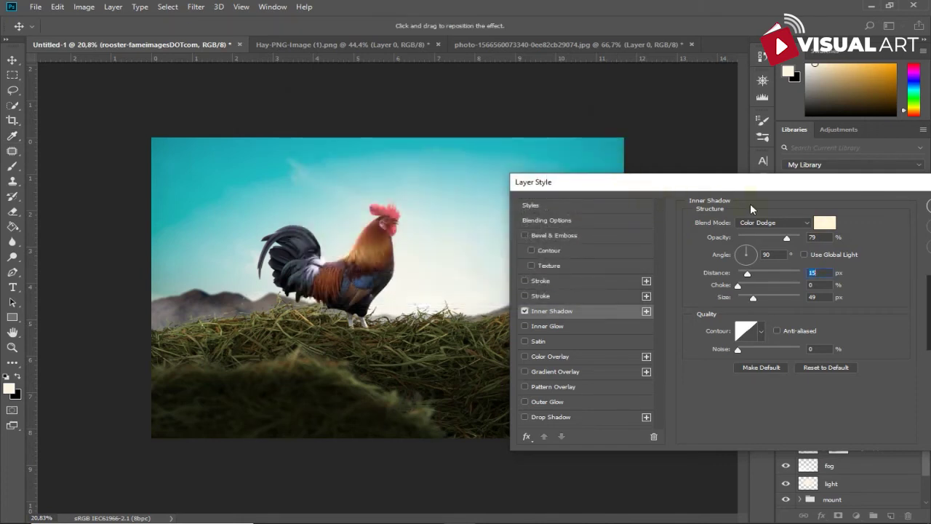
{"action": "left_click_drag", "start_coordinate": [854, 183], "coordinate": [776, 183]}
{"action": "left_click", "coordinate": [869, 207]}
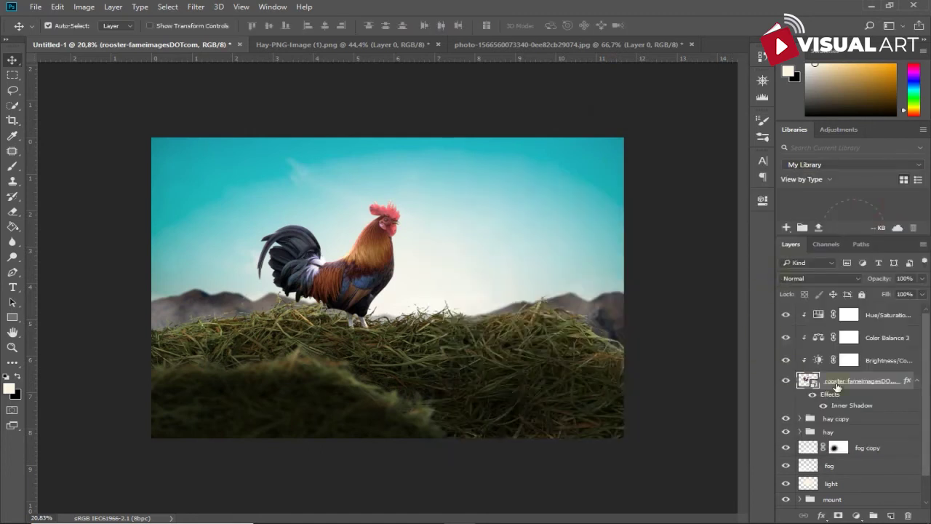
Add a clipped Levels adjustment with the output white lowered to darken the rooster.
{"action": "scroll", "coordinate": [499, 317], "scroll_direction": "up", "scroll_amount": 2}
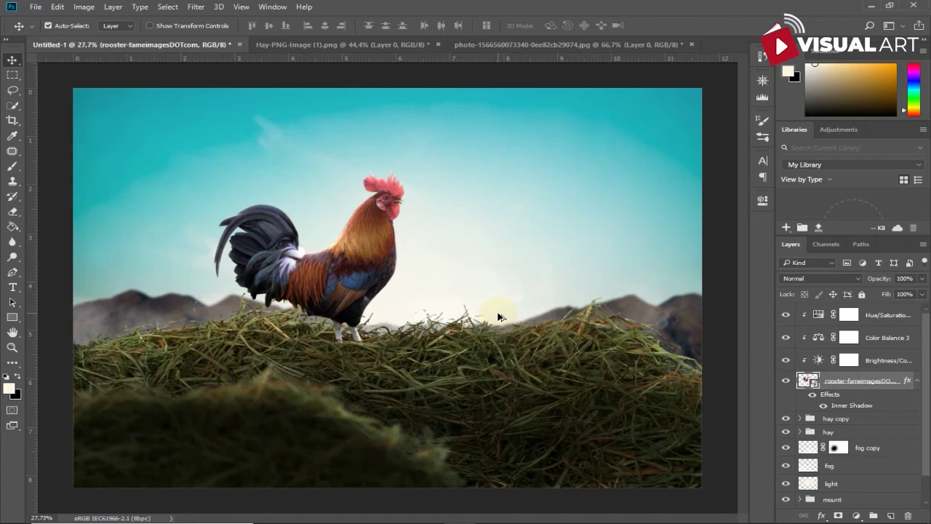
{"action": "scroll", "coordinate": [499, 316], "scroll_direction": "up", "scroll_amount": 1}
{"action": "scroll", "coordinate": [498, 316], "scroll_direction": "up", "scroll_amount": 1}
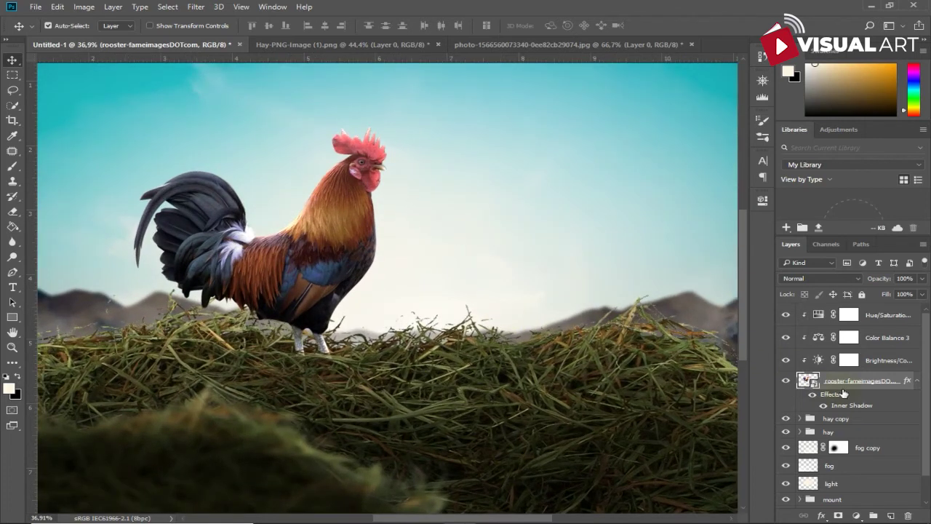
{"action": "left_click", "coordinate": [856, 514]}
{"action": "left_click", "coordinate": [711, 321]}
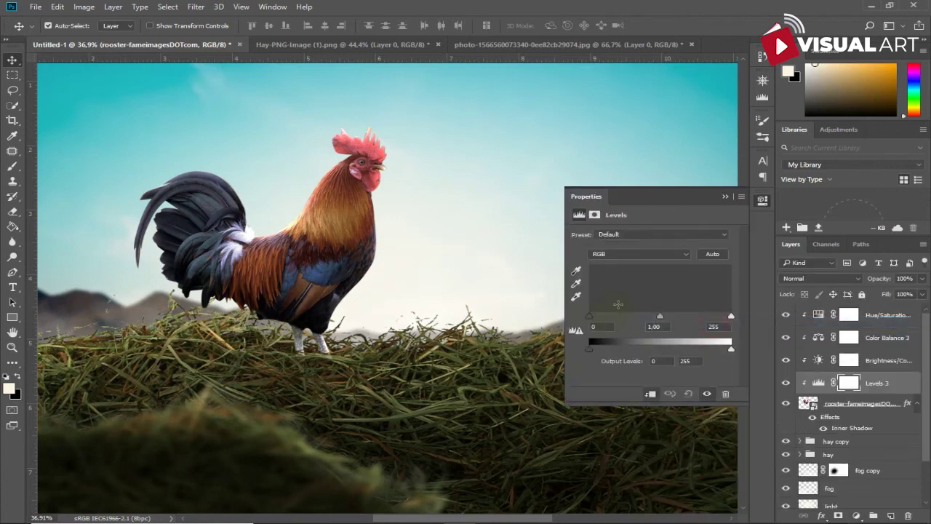
{"action": "mouse_move", "coordinate": [730, 349]}
{"action": "left_mouse_down"}
{"action": "mouse_move", "coordinate": [649, 348]}
{"action": "mouse_move", "coordinate": [648, 339]}
{"action": "left_mouse_up"}
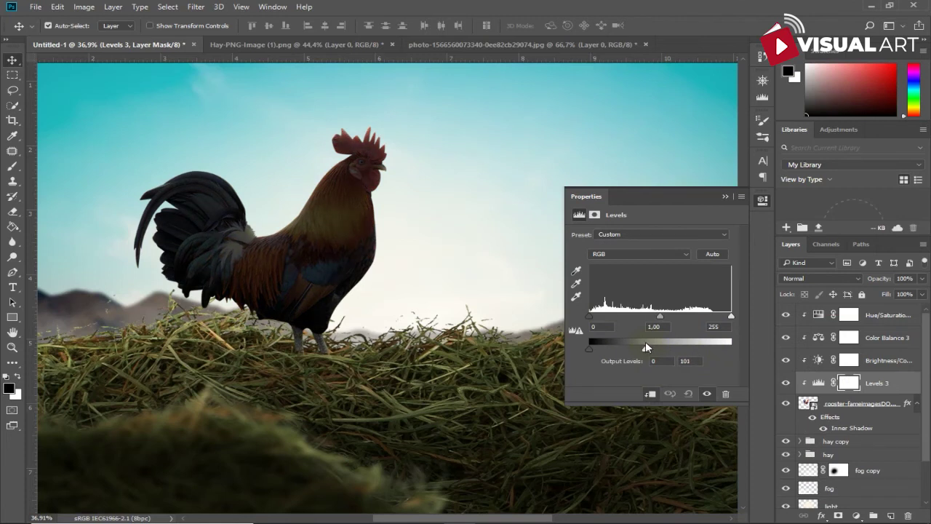
{"action": "left_click", "coordinate": [724, 196]}
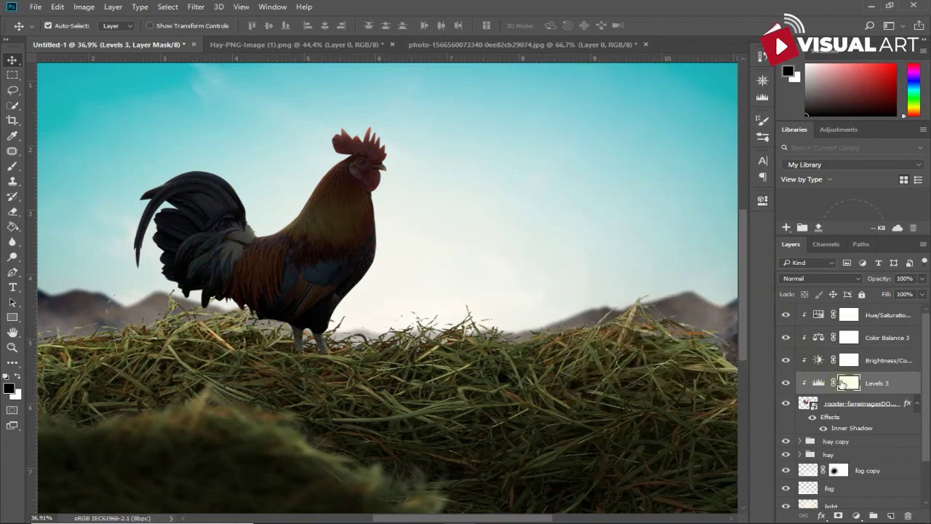
Paint the Levels mask over the rooster's tail, comb, neck and chest to restore brightness.
{"action": "left_click", "coordinate": [12, 166]}
{"action": "left_click_drag", "start_coordinate": [218, 195], "coordinate": [186, 189]}
{"action": "key", "text": "bracketright"}
{"action": "key", "text": "bracketright"}
{"action": "key", "text": "bracketright"}
{"action": "left_click", "coordinate": [350, 141]}
{"action": "key", "text": "bracketleft"}
{"action": "key", "text": "bracketleft"}
{"action": "left_click_drag", "start_coordinate": [349, 141], "coordinate": [304, 237]}
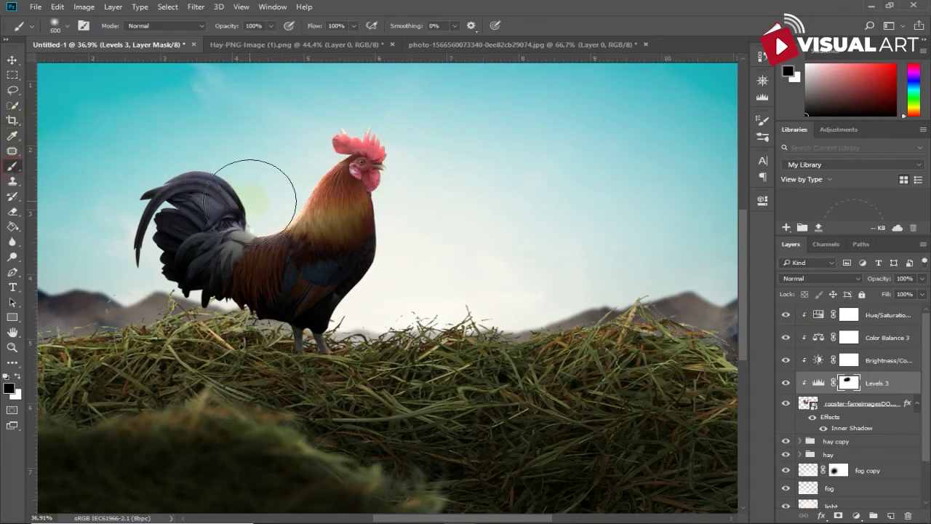
{"action": "key", "text": "bracketleft"}
{"action": "key", "text": "bracketleft"}
{"action": "key", "text": "bracketleft"}
{"action": "mouse_move", "coordinate": [339, 228]}
{"action": "left_mouse_down"}
{"action": "mouse_move", "coordinate": [364, 267]}
{"action": "mouse_move", "coordinate": [357, 325]}
{"action": "left_mouse_up"}
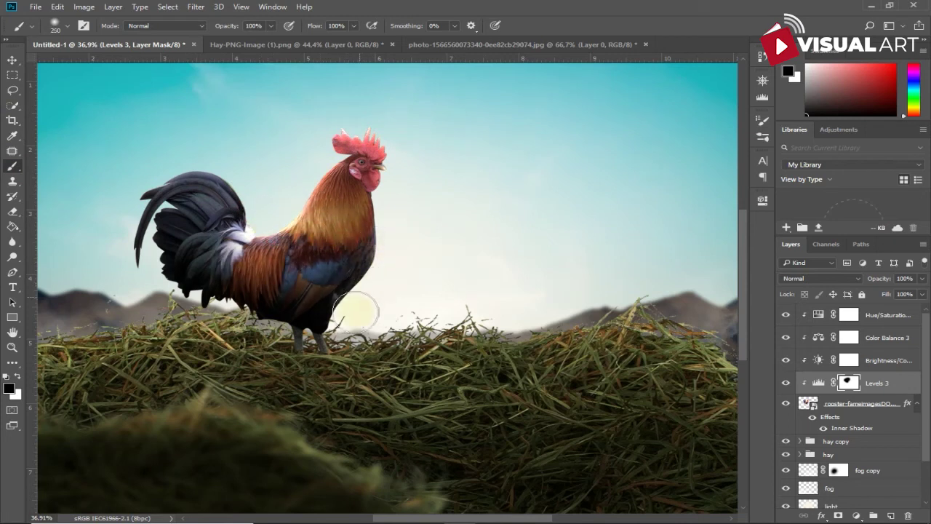
{"action": "mouse_move", "coordinate": [208, 208]}
{"action": "left_mouse_down"}
{"action": "mouse_move", "coordinate": [245, 278]}
{"action": "mouse_move", "coordinate": [280, 298]}
{"action": "mouse_move", "coordinate": [173, 218]}
{"action": "mouse_move", "coordinate": [188, 313]}
{"action": "left_mouse_up"}
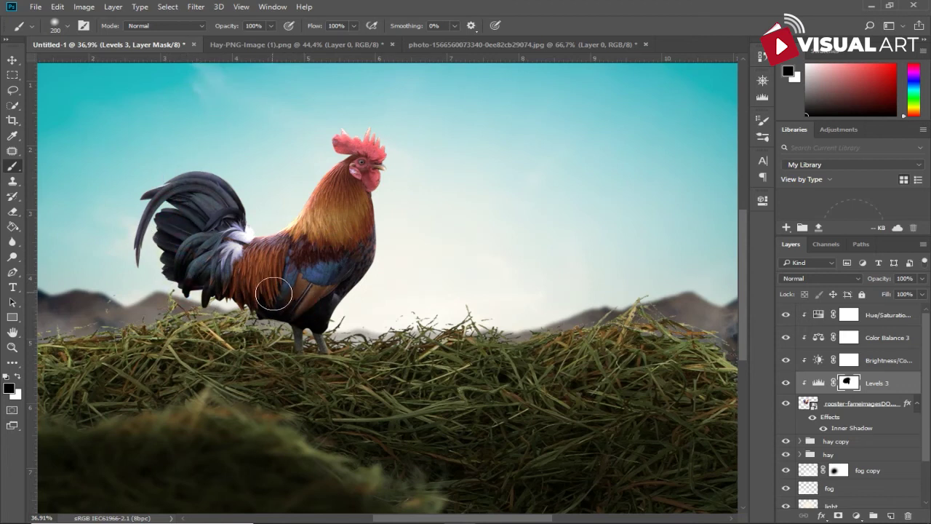
{"action": "key", "text": "bracketleft"}
{"action": "scroll", "coordinate": [434, 261], "scroll_direction": "down", "scroll_amount": 1}
{"action": "scroll", "coordinate": [436, 259], "scroll_direction": "down", "scroll_amount": 2}
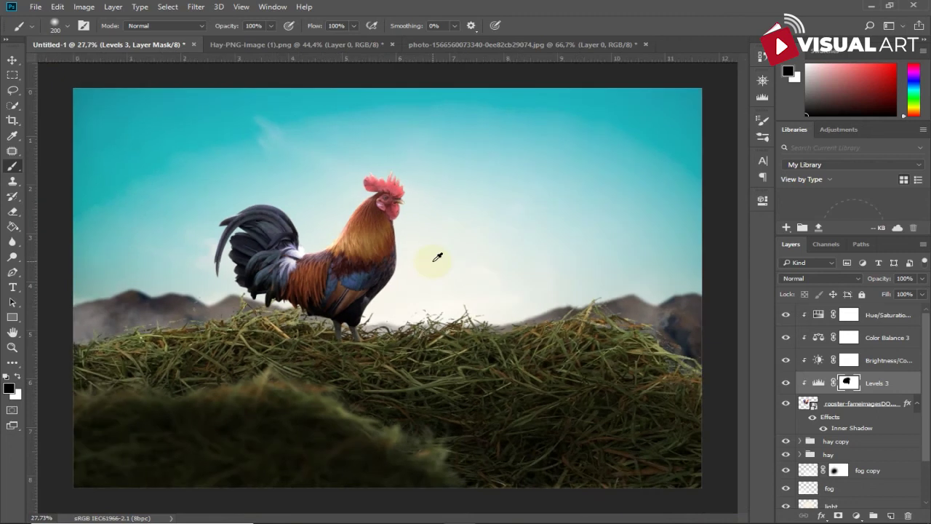
{"action": "scroll", "coordinate": [437, 257], "scroll_direction": "down", "scroll_amount": 1}
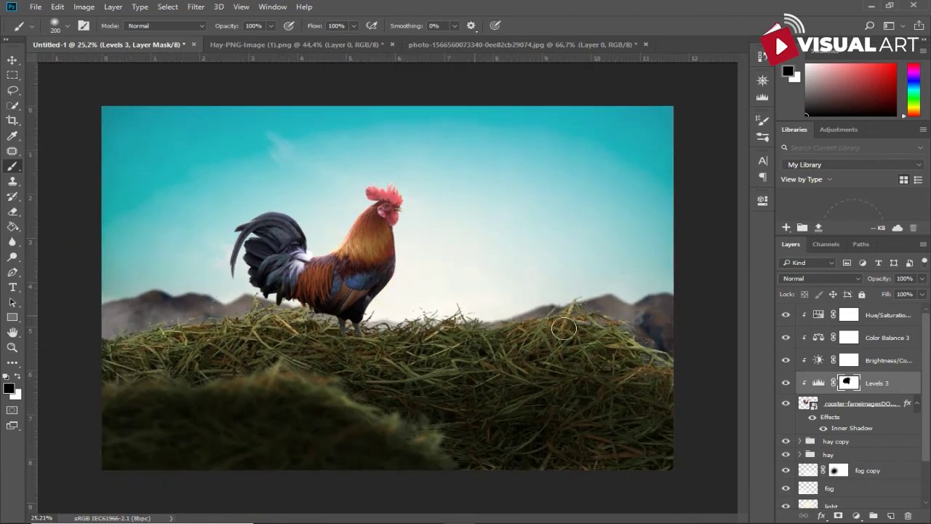
{"action": "left_click", "coordinate": [808, 402]}
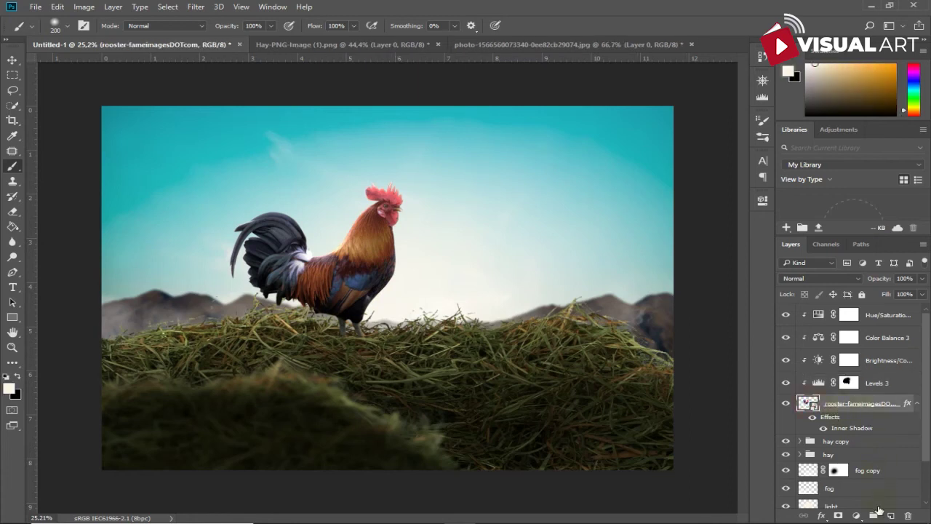
Add a new layer clipped to the rooster, filled with 50% gray in Overlay mode.
{"action": "left_click", "coordinate": [890, 514]}
{"action": "left_click", "coordinate": [78, 7]}
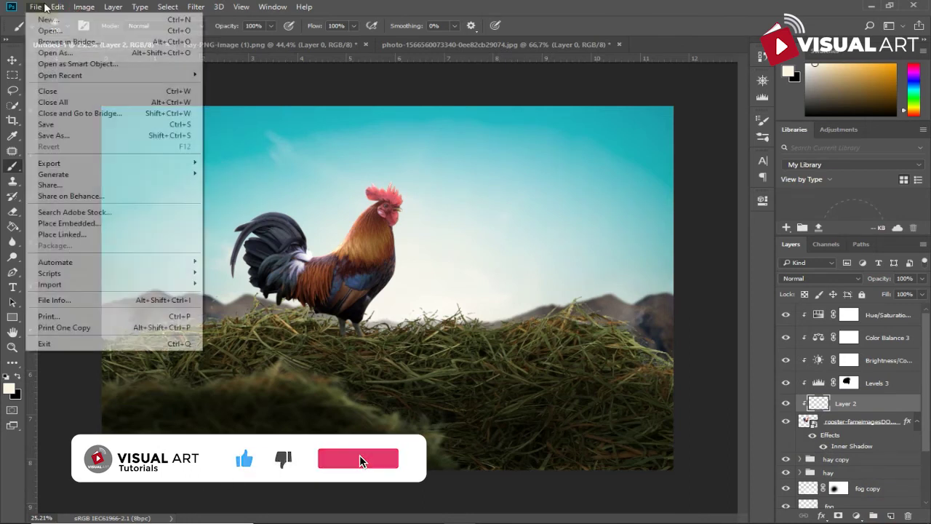
{"action": "left_click", "coordinate": [66, 184]}
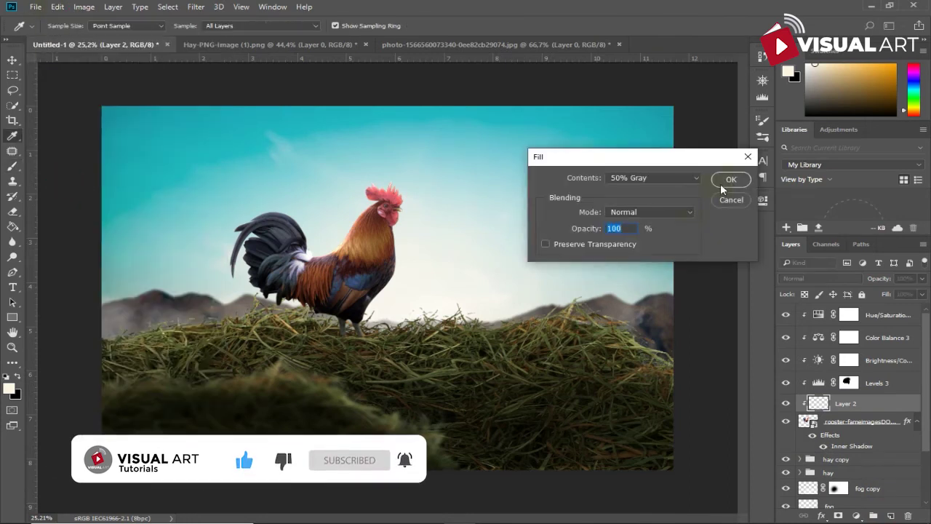
{"action": "left_click", "coordinate": [723, 181]}
{"action": "left_click", "coordinate": [841, 281]}
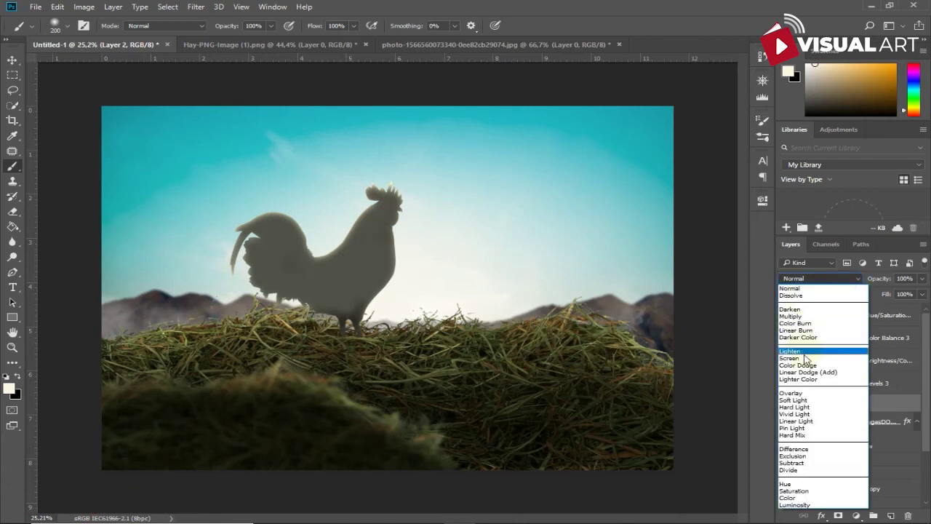
{"action": "left_click", "coordinate": [800, 392]}
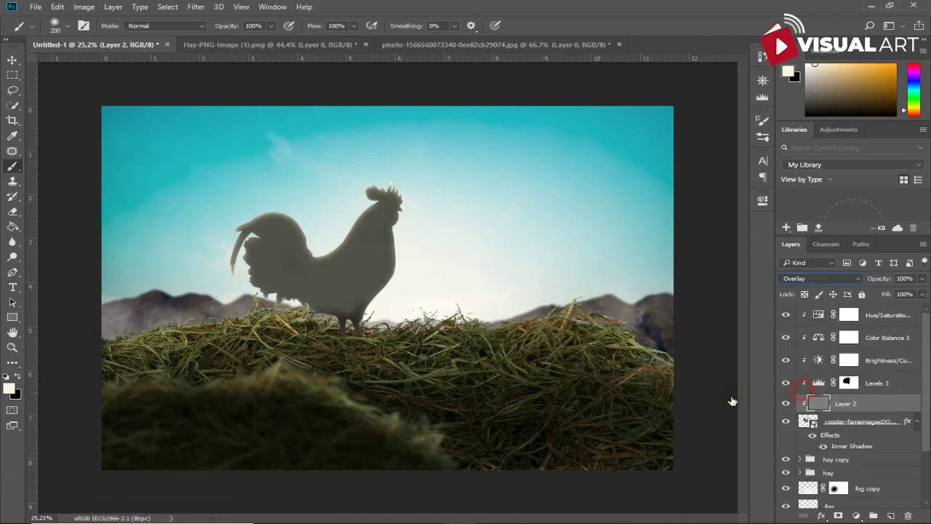
Dodge highlights at 100% exposure along the rooster's chest edge.
{"action": "left_click", "coordinate": [12, 256]}
{"action": "left_click_drag", "start_coordinate": [397, 294], "coordinate": [412, 291]}
{"action": "scroll", "coordinate": [409, 291], "scroll_direction": "up", "scroll_amount": 1}
{"action": "scroll", "coordinate": [407, 293], "scroll_direction": "up", "scroll_amount": 1}
{"action": "key", "text": "bracketleft"}
{"action": "key", "text": "bracketleft"}
{"action": "key", "text": "bracketleft"}
{"action": "key", "text": "bracketleft"}
{"action": "key", "text": "bracketleft"}
{"action": "key", "text": "bracketleft"}
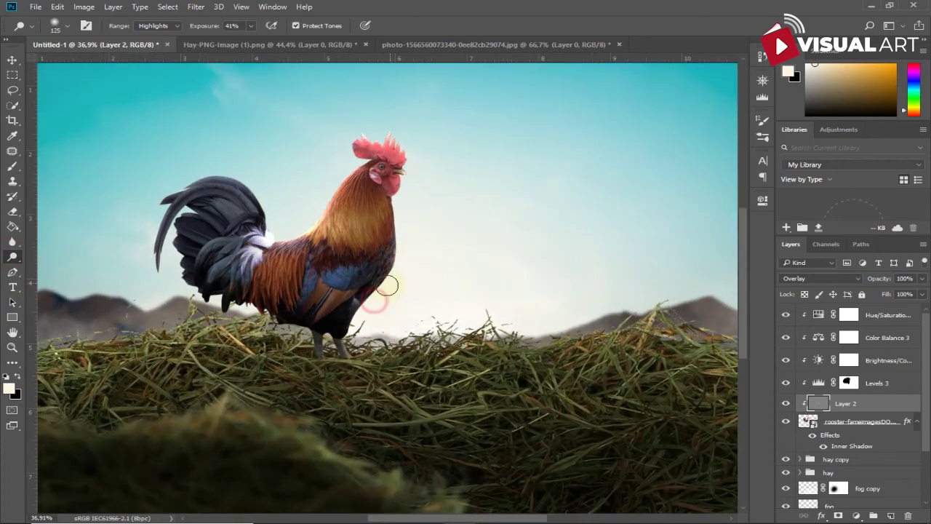
{"action": "left_click_drag", "start_coordinate": [211, 29], "coordinate": [249, 30]}
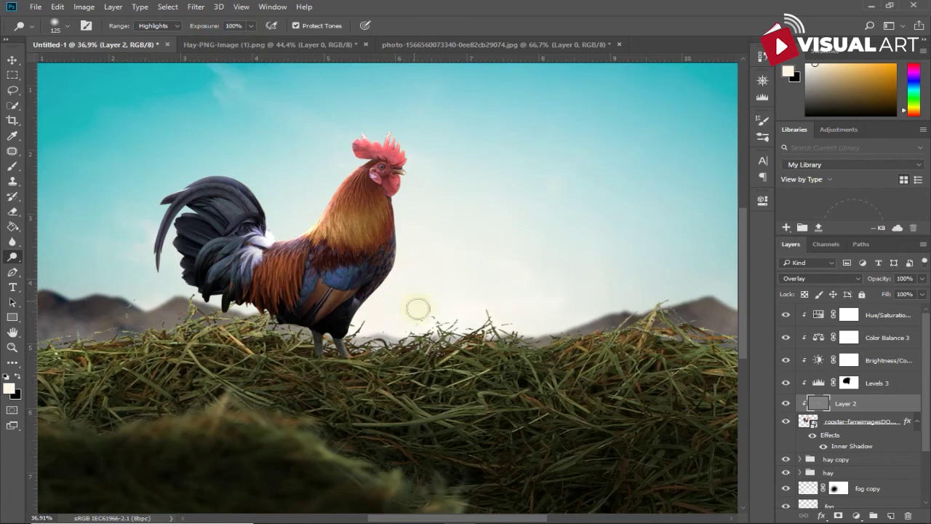
{"action": "left_click_drag", "start_coordinate": [385, 291], "coordinate": [417, 218]}
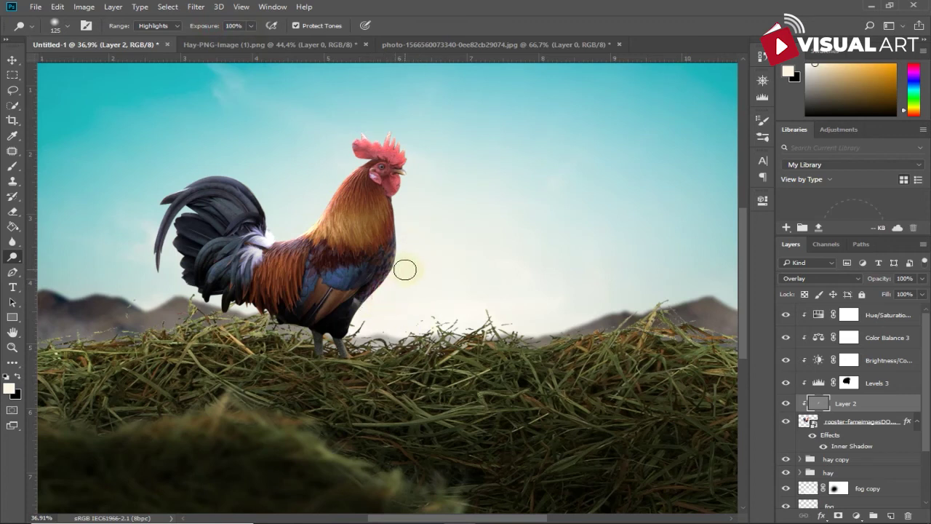
{"action": "left_click_drag", "start_coordinate": [397, 275], "coordinate": [387, 311]}
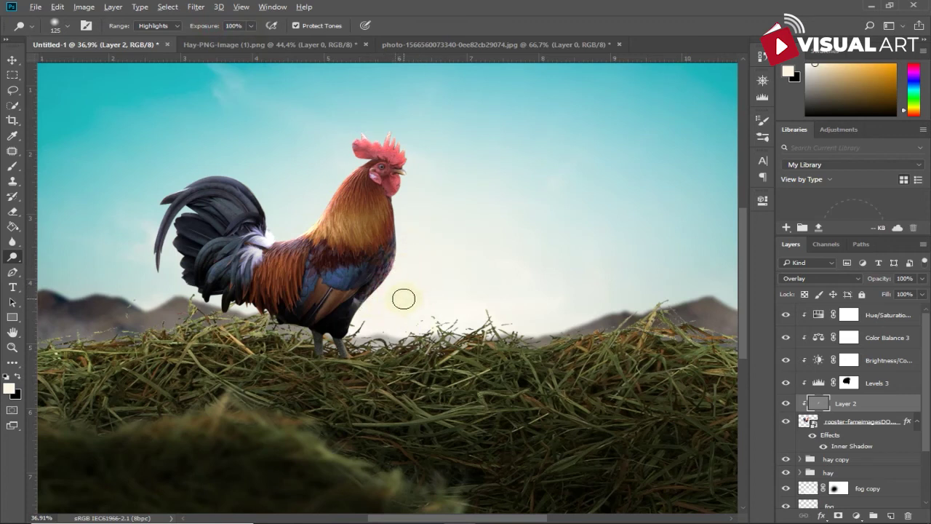
{"action": "scroll", "coordinate": [404, 299], "scroll_direction": "down", "scroll_amount": 1}
{"action": "scroll", "coordinate": [409, 297], "scroll_direction": "down", "scroll_amount": 1}
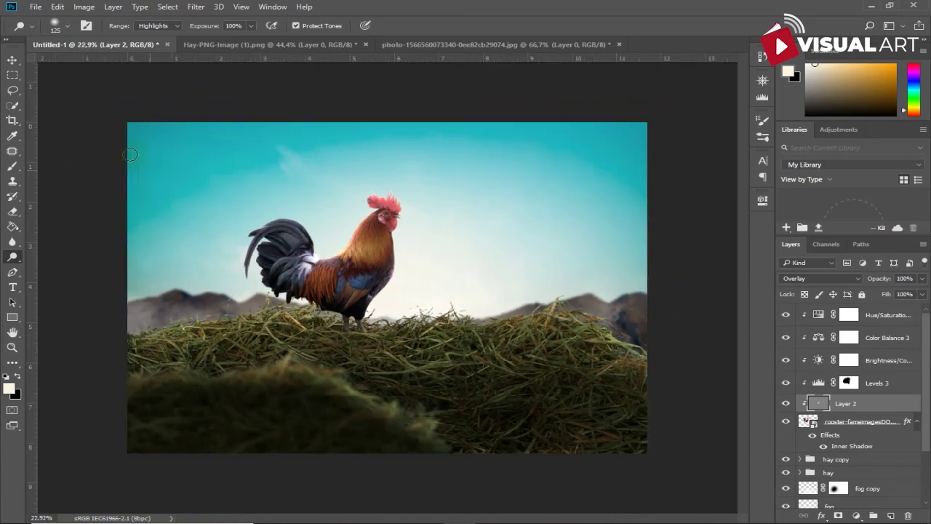
{"action": "left_click", "coordinate": [12, 60]}
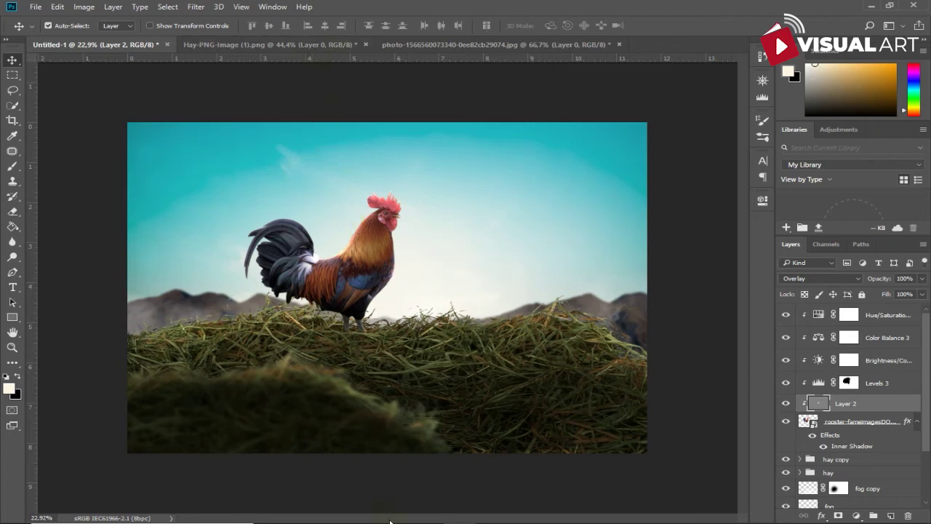
Open the red rose bush PNG from the histori micin folder as its own Photoshop document.
{"action": "left_click", "coordinate": [428, 516]}
{"action": "left_click", "coordinate": [633, 251]}
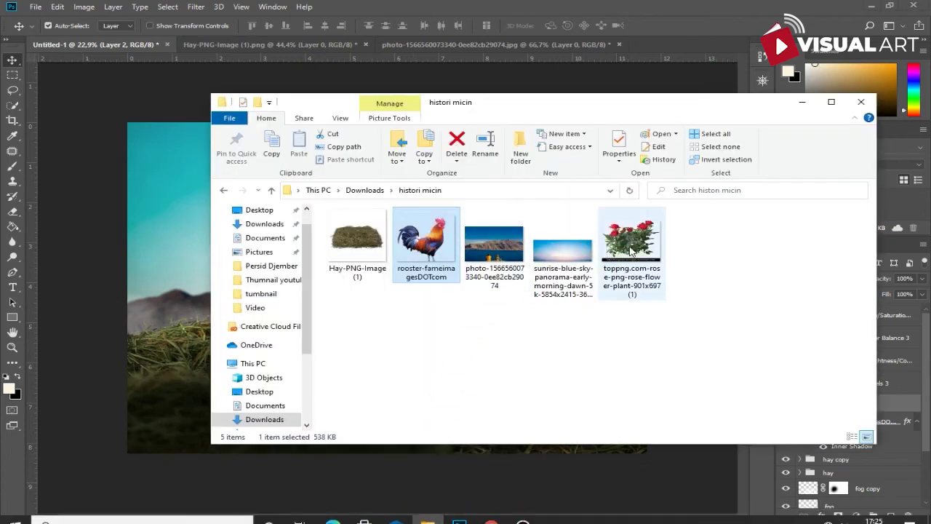
{"action": "left_click_drag", "start_coordinate": [641, 254], "coordinate": [673, 37]}
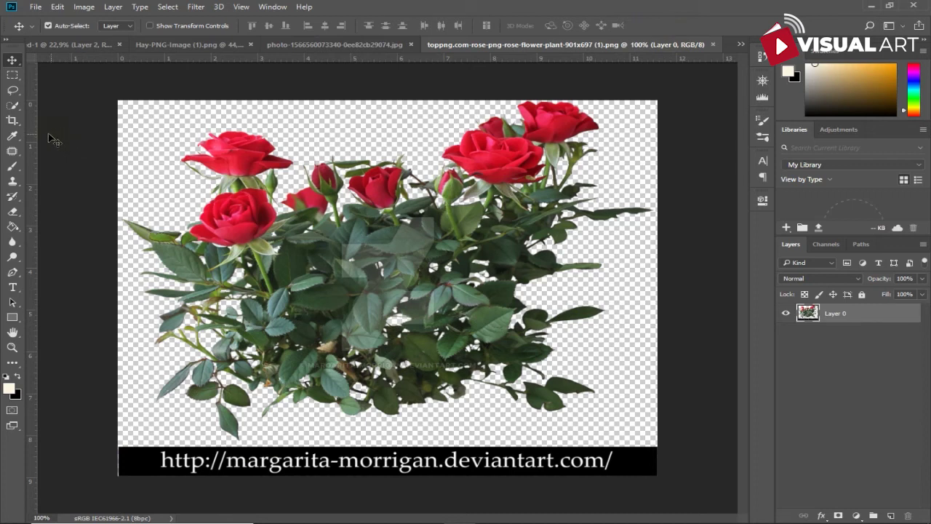
Copy the whole rose bush into the rooster composite as an unclipped top layer, Layer 3.
{"action": "left_click", "coordinate": [12, 74]}
{"action": "left_click_drag", "start_coordinate": [118, 100], "coordinate": [626, 445]}
{"action": "mouse_move", "coordinate": [462, 294]}
{"action": "left_mouse_down"}
{"action": "mouse_move", "coordinate": [393, 204]}
{"action": "mouse_move", "coordinate": [86, 48]}
{"action": "mouse_move", "coordinate": [466, 249]}
{"action": "left_mouse_up"}
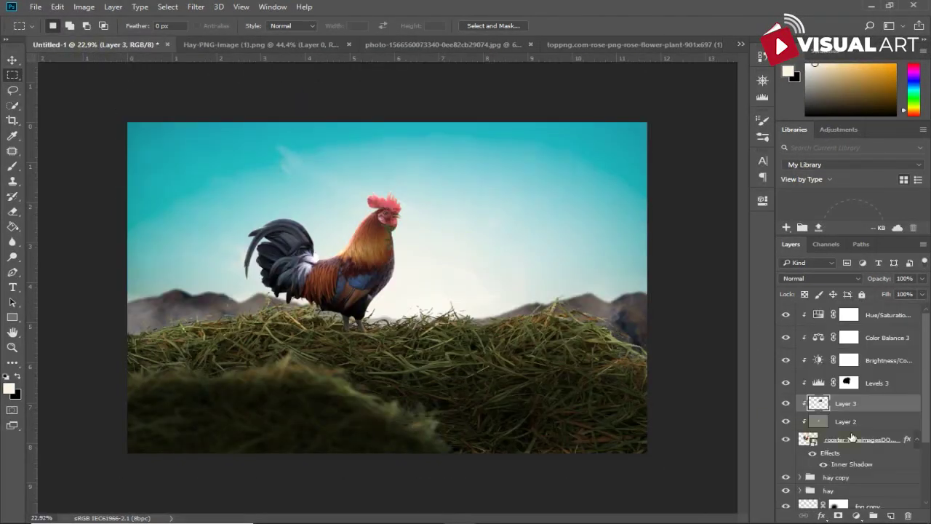
{"action": "left_click_drag", "start_coordinate": [875, 407], "coordinate": [850, 306]}
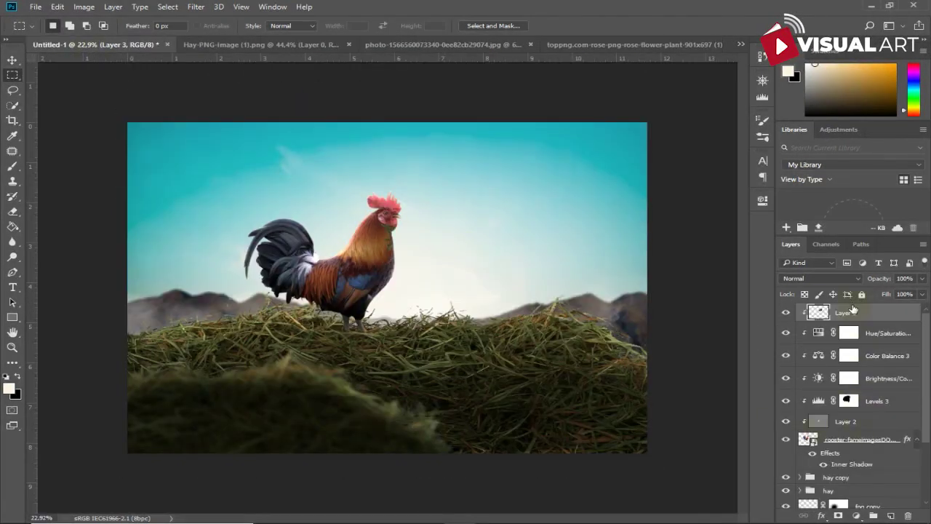
{"action": "right_click", "coordinate": [862, 317]}
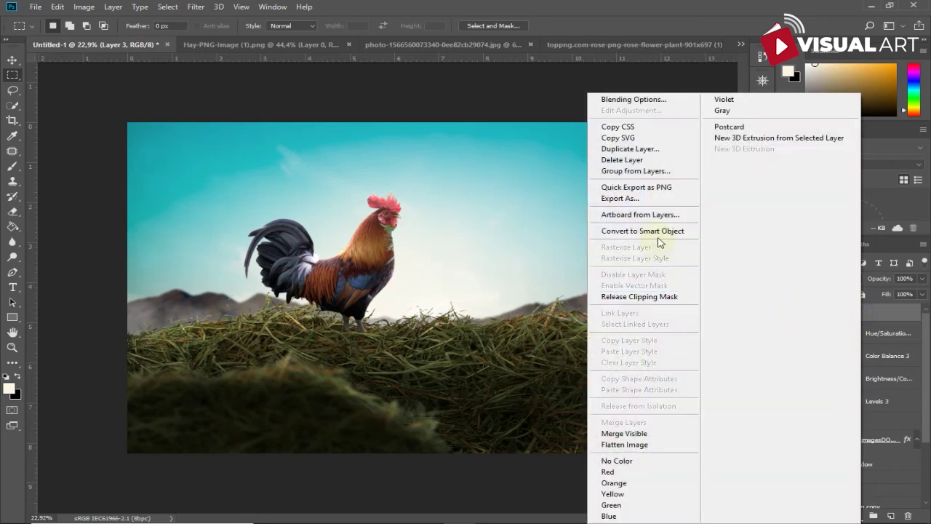
{"action": "left_click", "coordinate": [647, 297]}
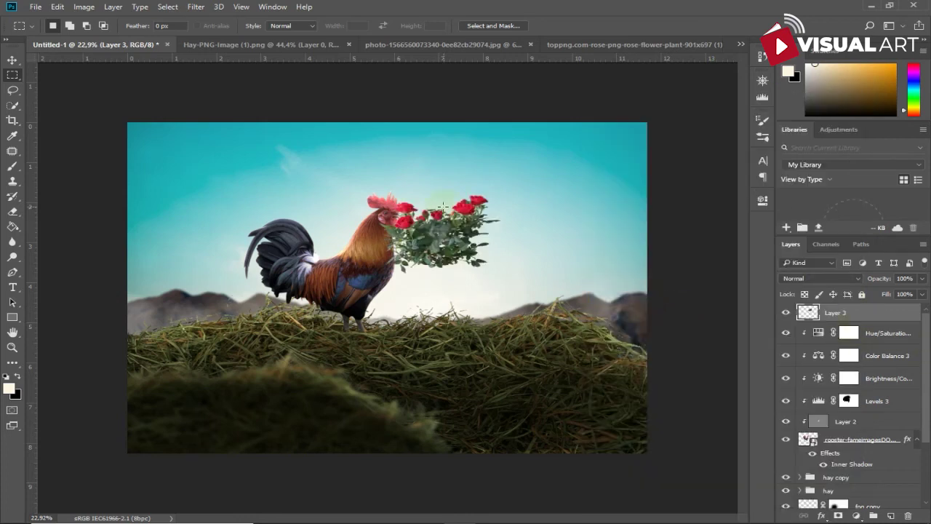
Enlarge the roses to about 116% and set them on the hay beside the rooster.
{"action": "left_click", "coordinate": [11, 61]}
{"action": "mouse_move", "coordinate": [444, 223]}
{"action": "left_mouse_down"}
{"action": "mouse_move", "coordinate": [513, 321]}
{"action": "mouse_move", "coordinate": [503, 328]}
{"action": "left_mouse_up"}
{"action": "key", "text": "ctrl+t"}
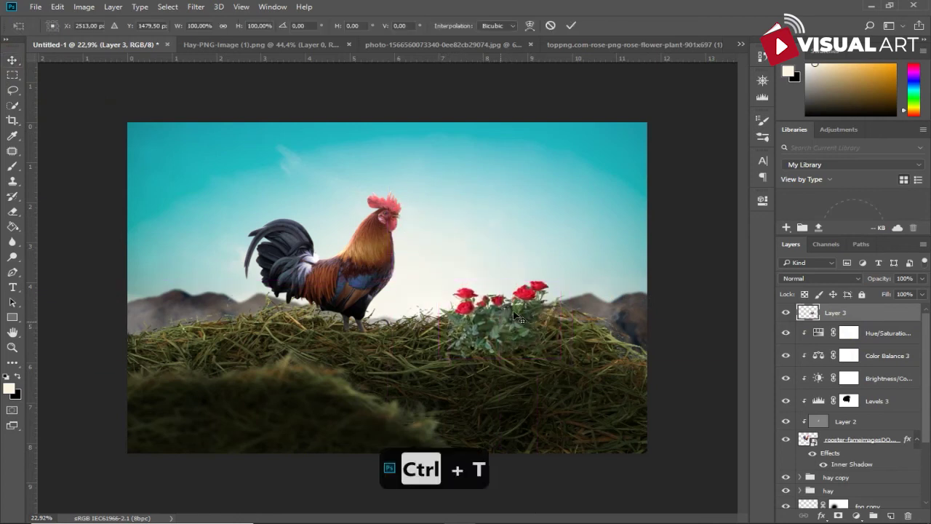
{"action": "left_click_drag", "start_coordinate": [562, 280], "coordinate": [582, 267]}
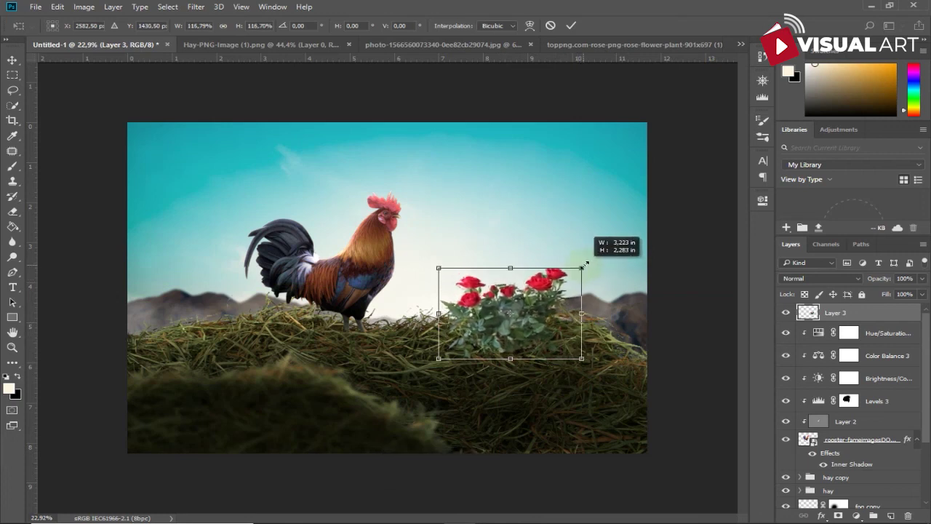
{"action": "key", "text": "Return"}
{"action": "left_click_drag", "start_coordinate": [513, 314], "coordinate": [498, 316]}
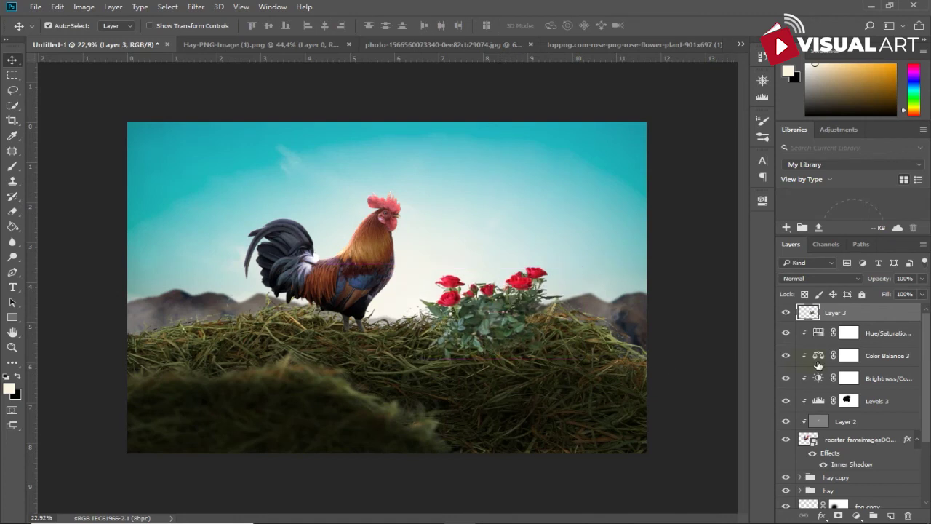
Add a Brightness/Contrast layer clipped to the roses: brightness −107, contrast 23.
{"action": "left_click", "coordinate": [853, 515]}
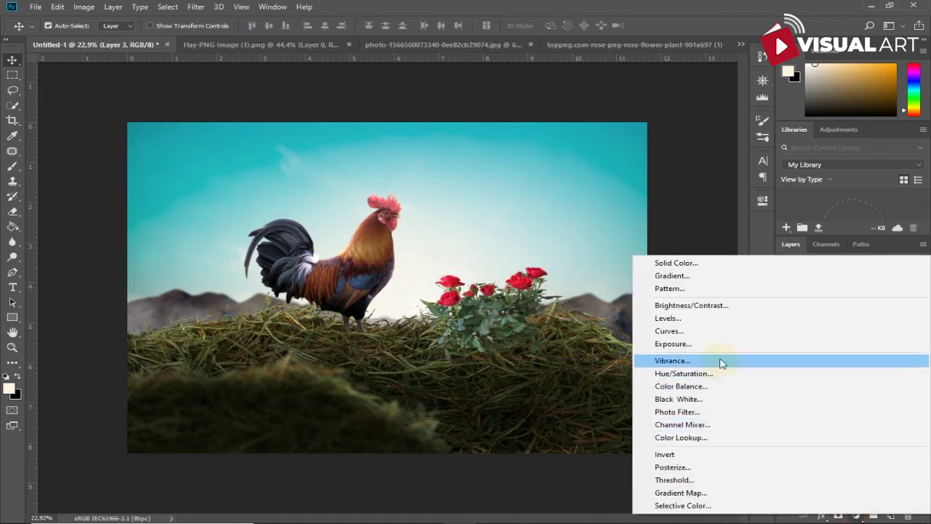
{"action": "left_click", "coordinate": [718, 305]}
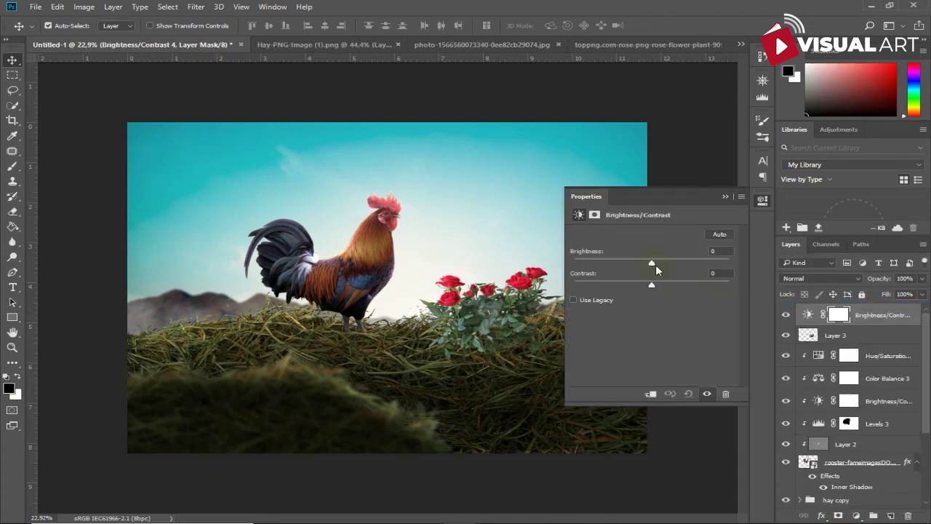
{"action": "left_click", "coordinate": [641, 394]}
{"action": "left_click_drag", "start_coordinate": [652, 265], "coordinate": [595, 264]}
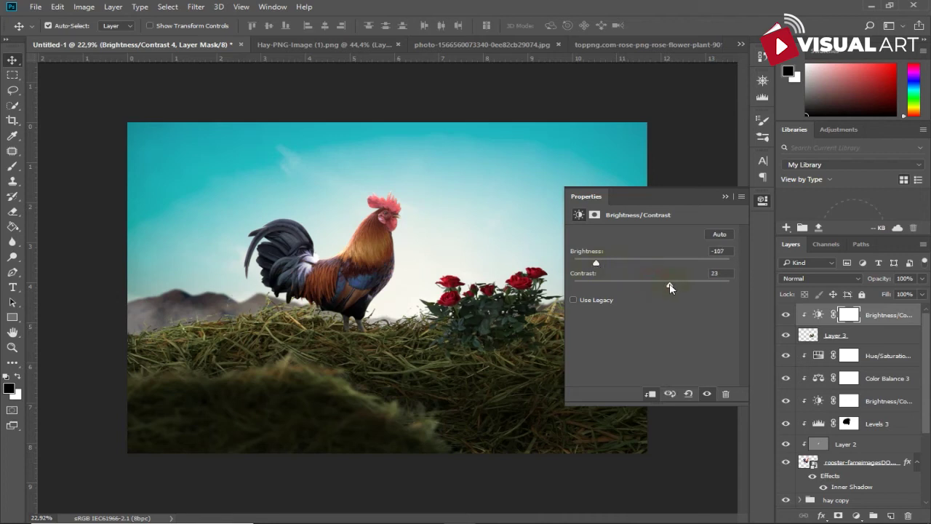
{"action": "left_click", "coordinate": [730, 198]}
Softly paint the adjustment mask with a large 21% opacity brush to brighten parts back.
{"action": "left_click", "coordinate": [12, 166]}
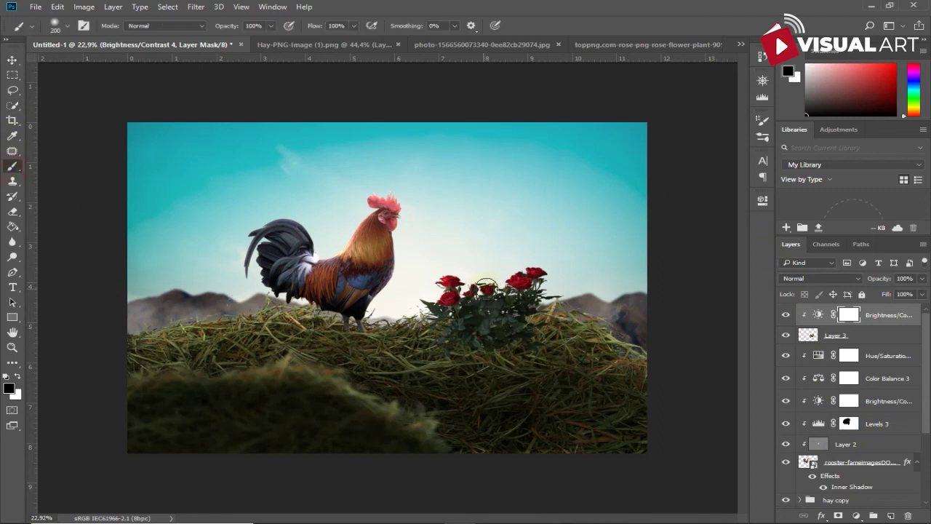
{"action": "key", "text": "bracketright"}
{"action": "key", "text": "bracketright"}
{"action": "key", "text": "bracketright"}
{"action": "left_click_drag", "start_coordinate": [516, 280], "coordinate": [466, 289]}
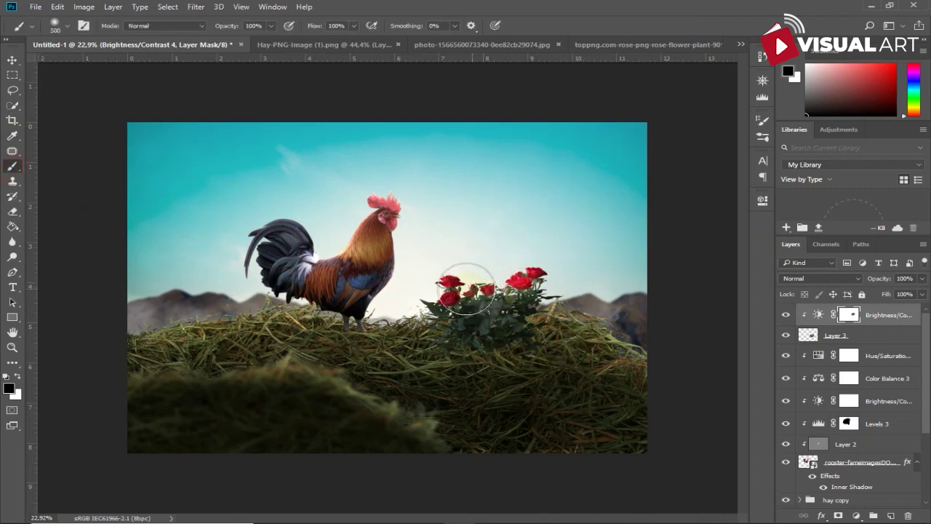
{"action": "key", "text": "ctrl+z"}
{"action": "left_click_drag", "start_coordinate": [226, 25], "coordinate": [174, 31]}
{"action": "mouse_move", "coordinate": [443, 284]}
{"action": "left_mouse_down"}
{"action": "mouse_move", "coordinate": [517, 274]}
{"action": "mouse_move", "coordinate": [484, 298]}
{"action": "mouse_move", "coordinate": [414, 305]}
{"action": "left_mouse_up"}
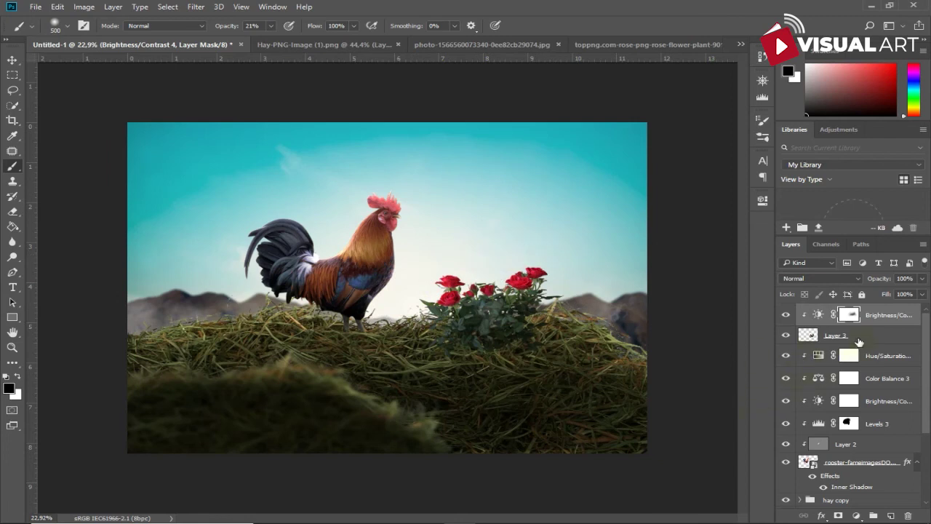
Add a clipped Color Balance layer on the roses, shifting midtones toward yellow and slightly cyan.
{"action": "left_click", "coordinate": [858, 336]}
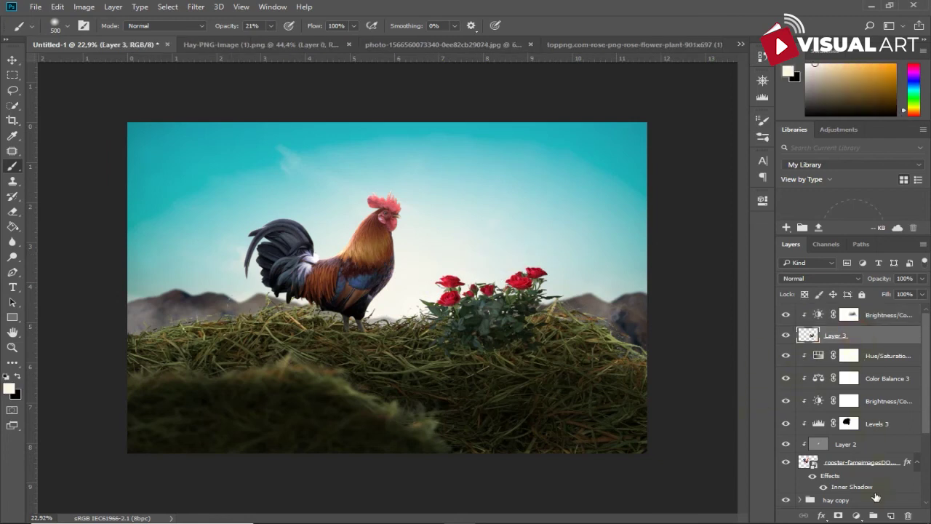
{"action": "left_click", "coordinate": [855, 515]}
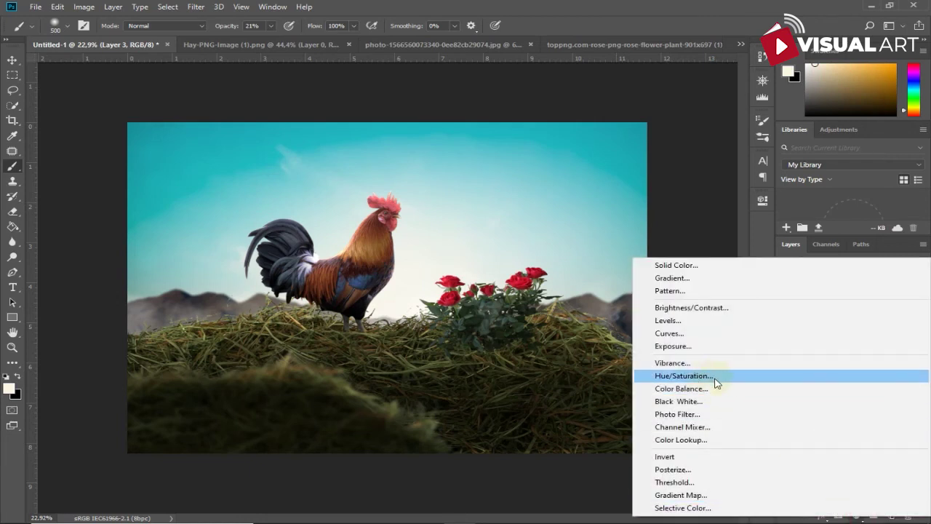
{"action": "left_click", "coordinate": [710, 390]}
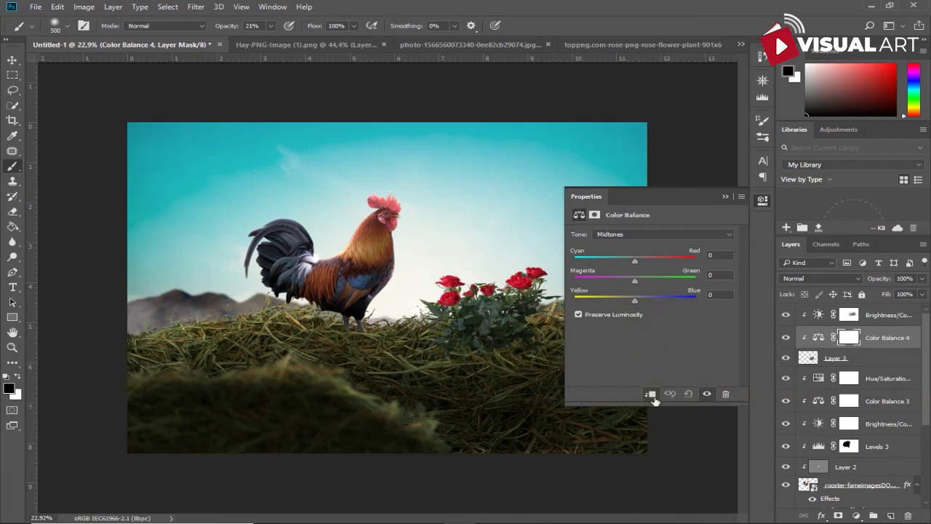
{"action": "left_click_drag", "start_coordinate": [636, 298], "coordinate": [629, 300]}
{"action": "left_click_drag", "start_coordinate": [634, 260], "coordinate": [642, 264]}
{"action": "left_click", "coordinate": [722, 197]}
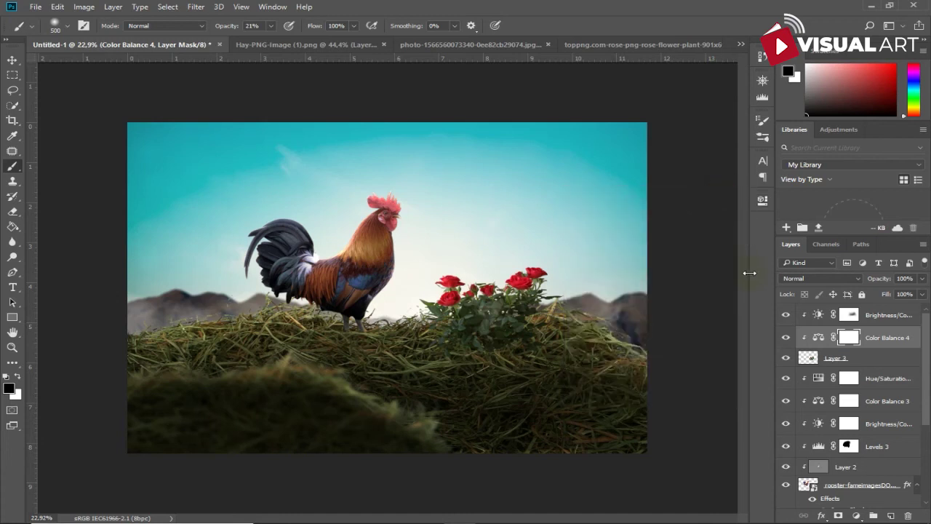
Convert the rose layer, Layer 3, to a smart object.
{"action": "left_click", "coordinate": [848, 356]}
{"action": "right_click", "coordinate": [865, 354]}
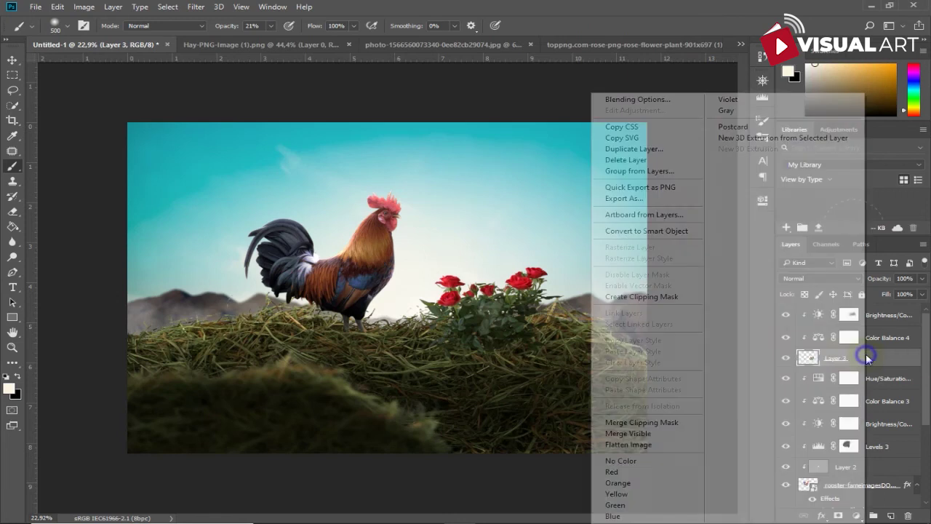
{"action": "left_click", "coordinate": [674, 230]}
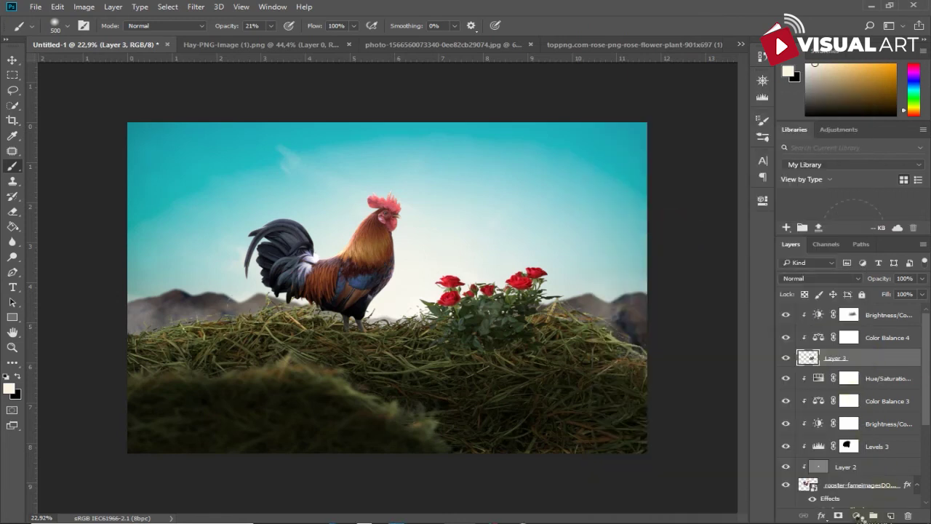
{"action": "left_click", "coordinate": [857, 515]}
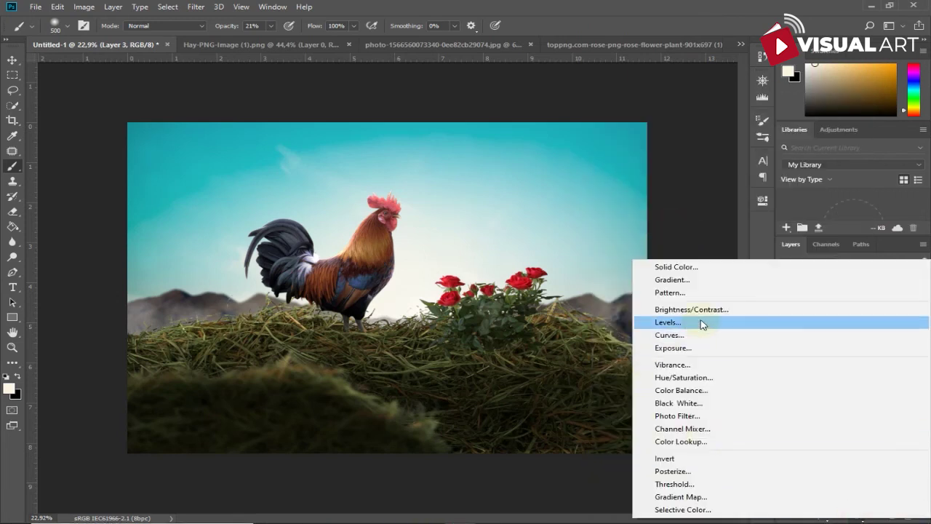
{"action": "left_click", "coordinate": [599, 483]}
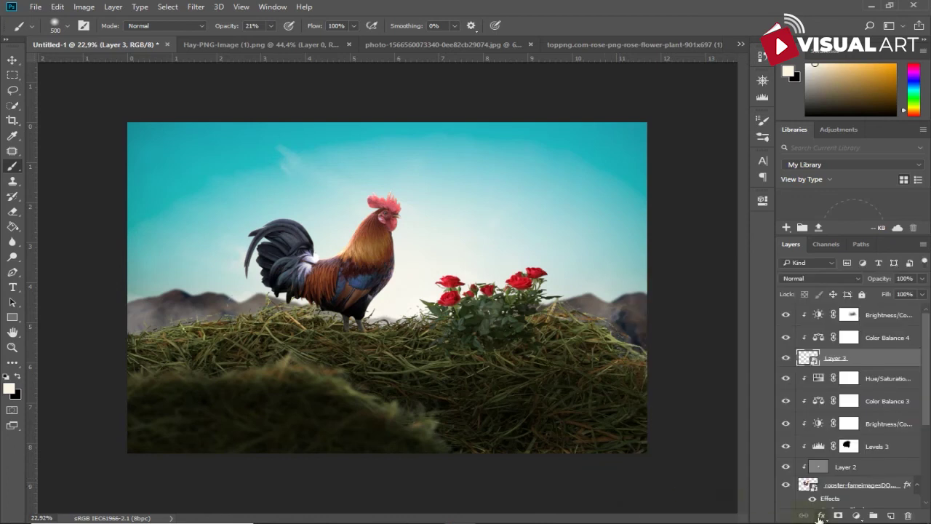
Give the roses a Color Dodge inner shadow at 52% opacity, 15 px distance, 49 px size.
{"action": "left_click", "coordinate": [821, 514]}
{"action": "left_click", "coordinate": [703, 420]}
{"action": "left_click_drag", "start_coordinate": [540, 87], "coordinate": [888, 216]}
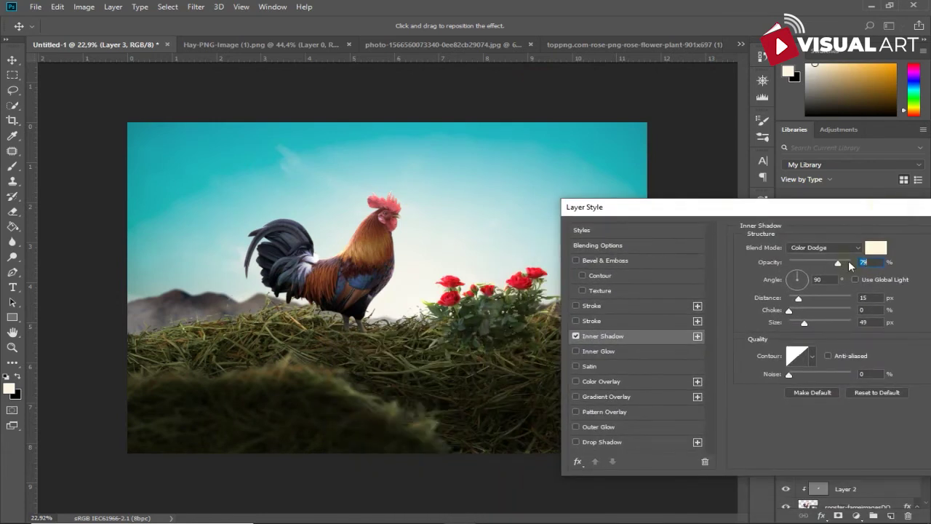
{"action": "left_click_drag", "start_coordinate": [837, 265], "coordinate": [821, 262]}
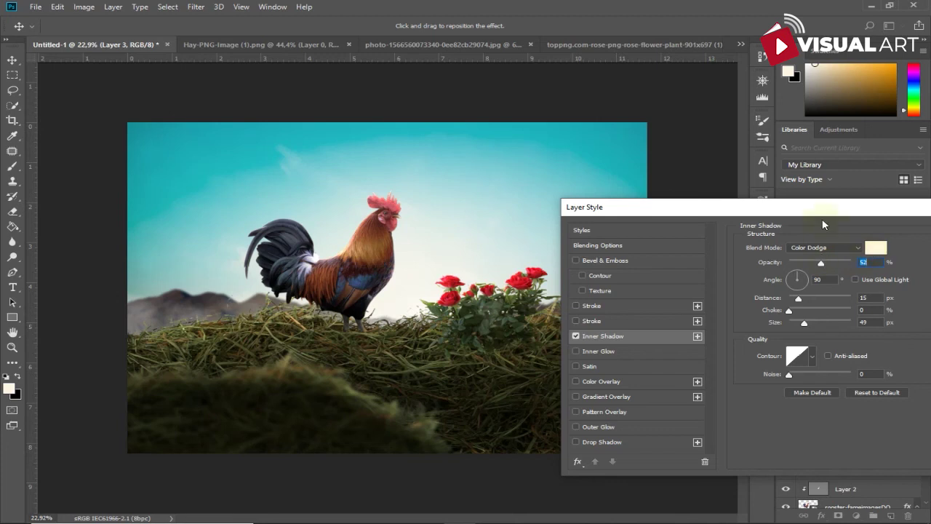
{"action": "left_click_drag", "start_coordinate": [822, 209], "coordinate": [663, 210]}
{"action": "key", "text": "Return"}
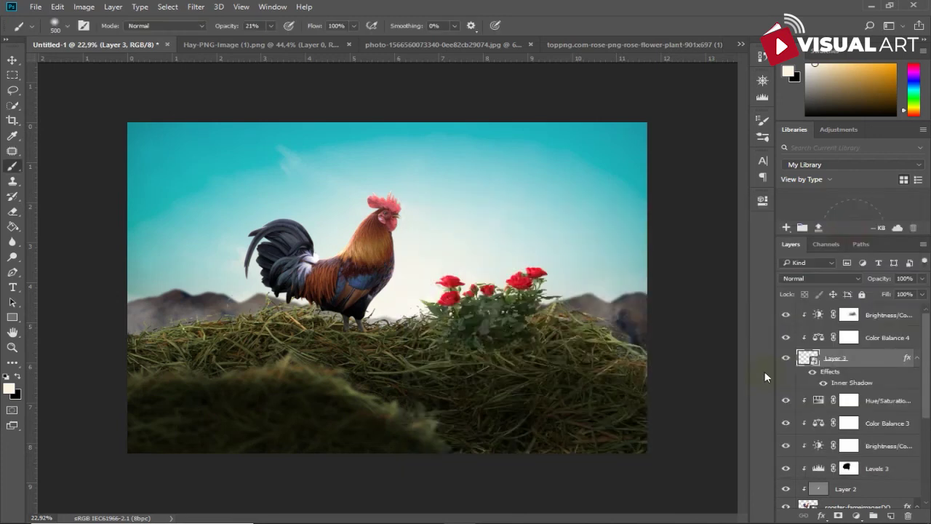
Group Layer 3 with its Brightness/Contrast 4 and Color Balance 4 layers as 'rose'.
{"action": "left_click", "coordinate": [13, 60]}
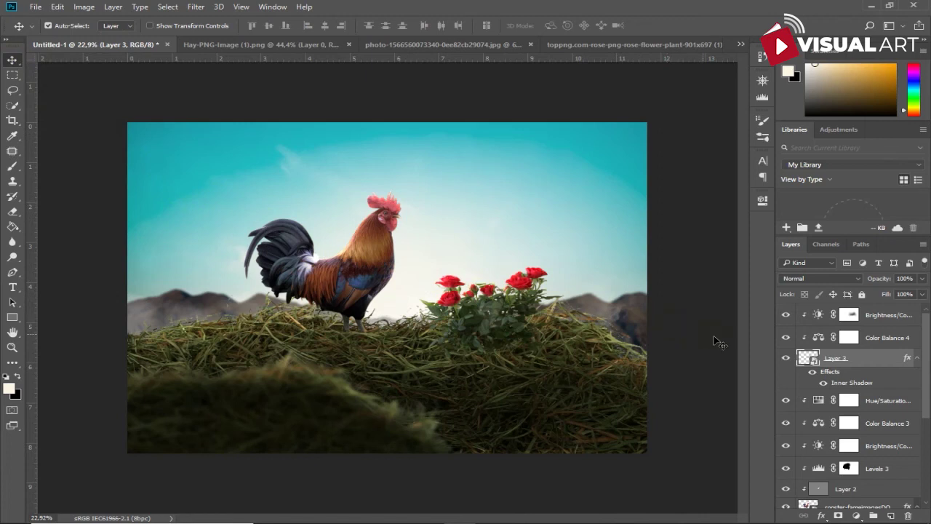
{"action": "left_click", "coordinate": [909, 323]}
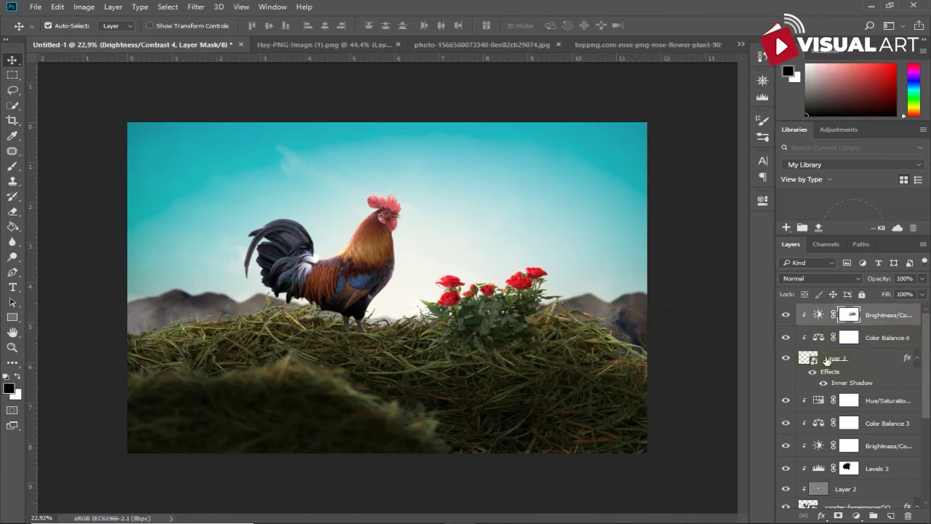
{"action": "left_click", "coordinate": [867, 358], "text": "shift"}
{"action": "key", "text": "ctrl+g"}
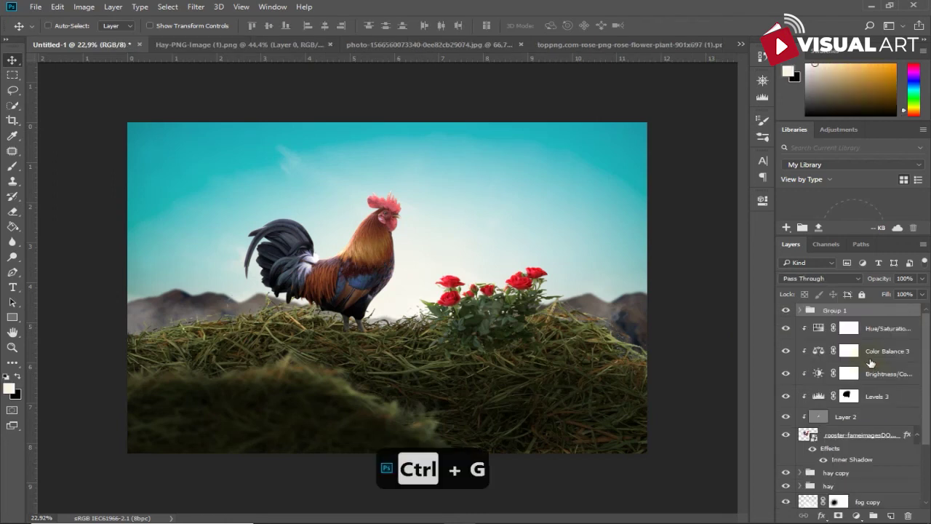
{"action": "double_click", "coordinate": [833, 310]}
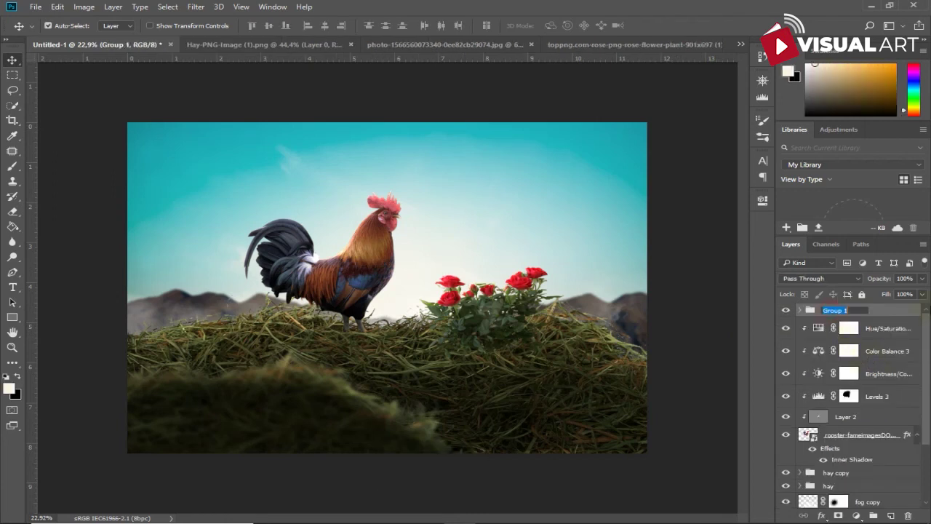
{"action": "type", "text": "rose"}
{"action": "key", "text": "Return"}
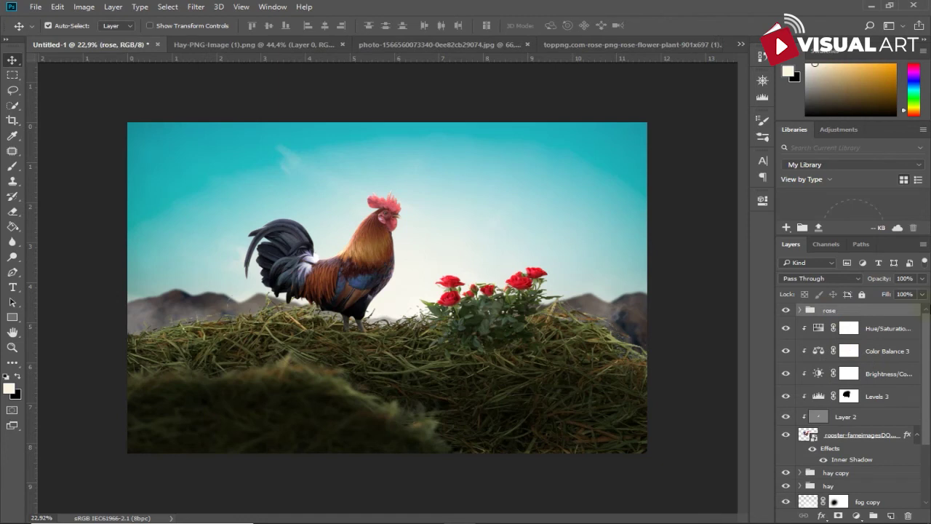
{"action": "left_click", "coordinate": [885, 331]}
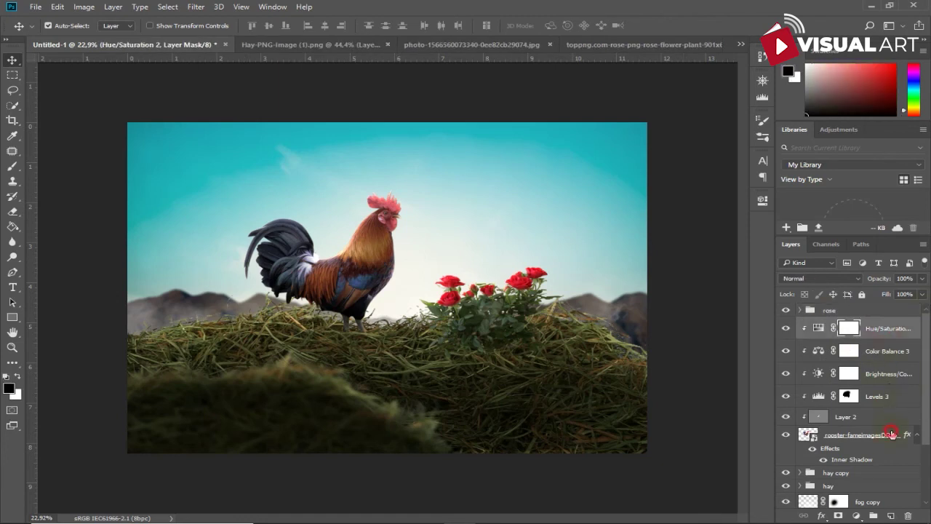
Group Hue/Saturation 2 through the rooster layer as 'rooster', then add an empty layer above.
{"action": "left_click", "coordinate": [891, 434], "text": "shift"}
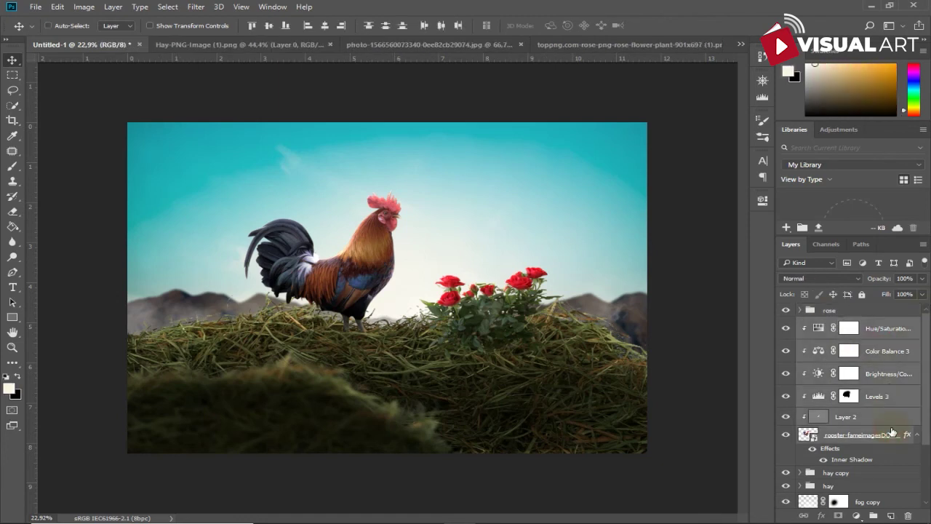
{"action": "key", "text": "ctrl+g"}
{"action": "double_click", "coordinate": [826, 324]}
{"action": "type", "text": "roos"}
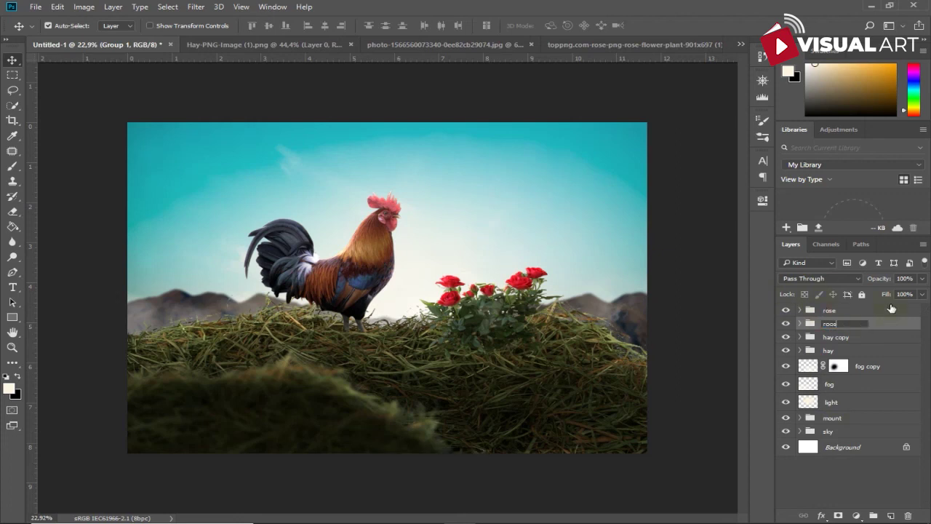
{"action": "key", "text": "Return"}
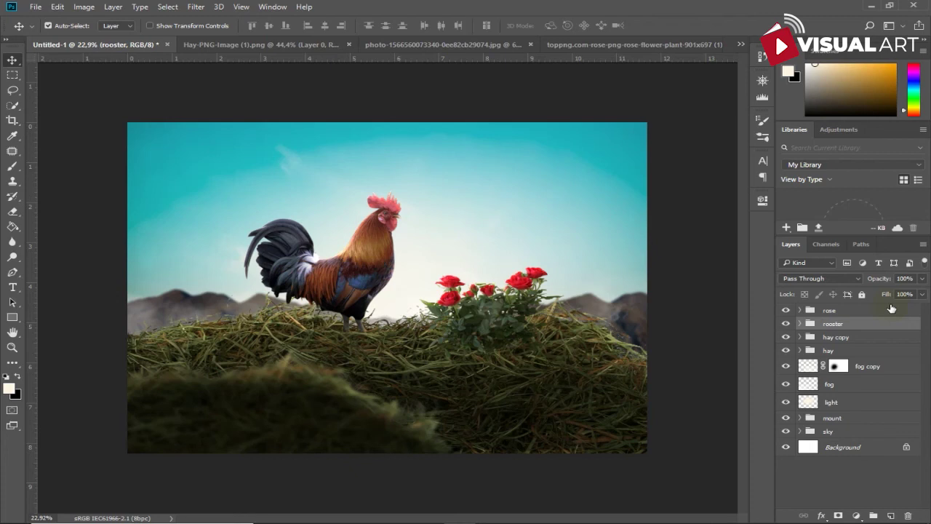
{"action": "left_click", "coordinate": [889, 514]}
Paint soft black on Layer 4 to darken the hay around, below and right of the roses.
{"action": "left_click", "coordinate": [16, 376]}
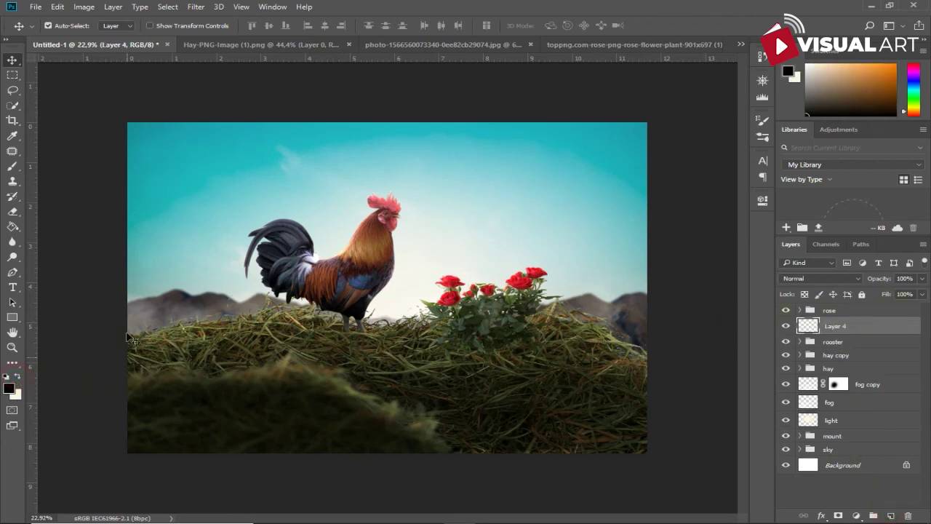
{"action": "left_click", "coordinate": [12, 165]}
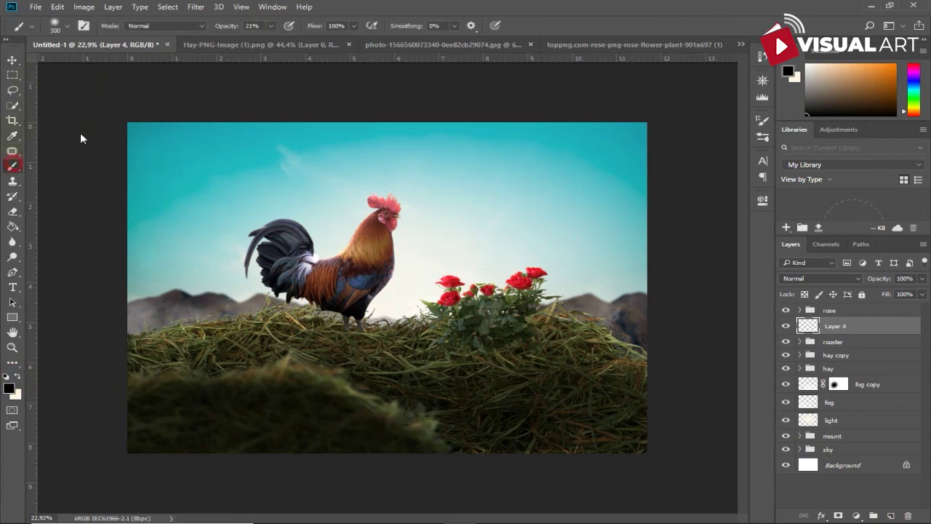
{"action": "mouse_move", "coordinate": [473, 337]}
{"action": "left_mouse_down"}
{"action": "mouse_move", "coordinate": [521, 361]}
{"action": "mouse_move", "coordinate": [468, 352]}
{"action": "mouse_move", "coordinate": [530, 370]}
{"action": "left_mouse_up"}
{"action": "key", "text": "ctrl+z"}
{"action": "left_click_drag", "start_coordinate": [451, 346], "coordinate": [468, 381]}
{"action": "left_click_drag", "start_coordinate": [546, 354], "coordinate": [623, 388]}
{"action": "left_click_drag", "start_coordinate": [526, 455], "coordinate": [633, 457]}
{"action": "left_click", "coordinate": [575, 470]}
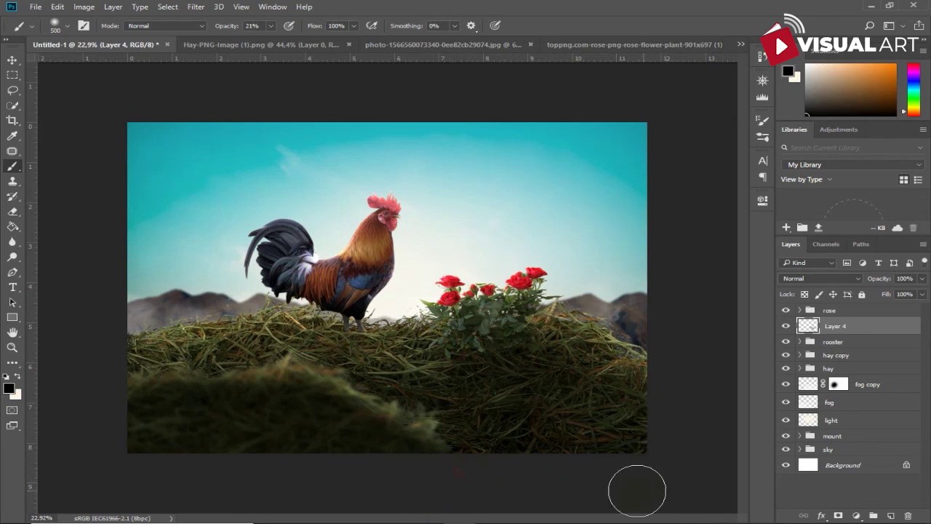
{"action": "left_click_drag", "start_coordinate": [138, 374], "coordinate": [336, 387]}
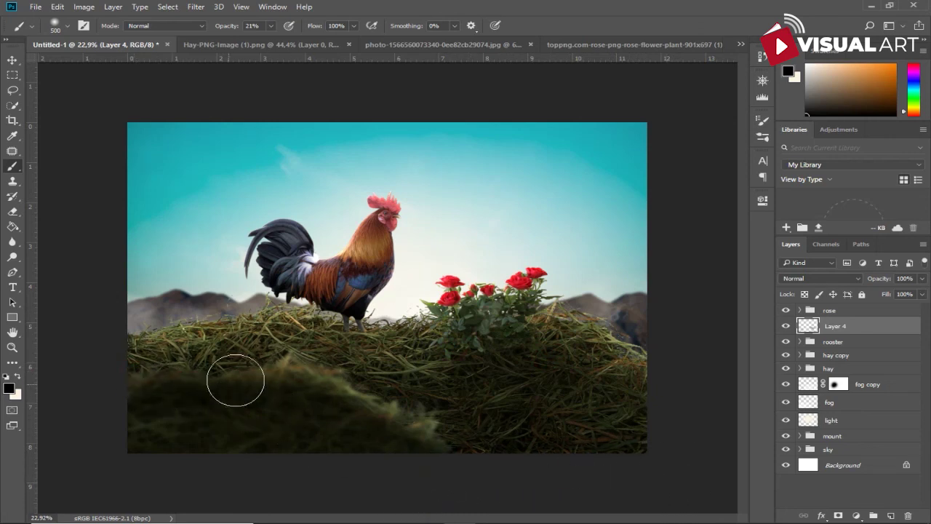
{"action": "key", "text": "ctrl+shift+z"}
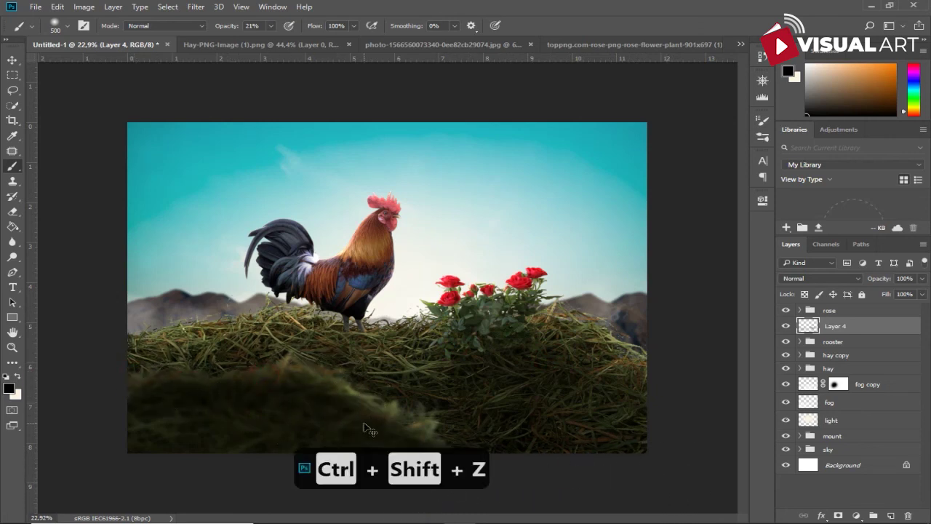
{"action": "key", "text": "ctrl+alt+z"}
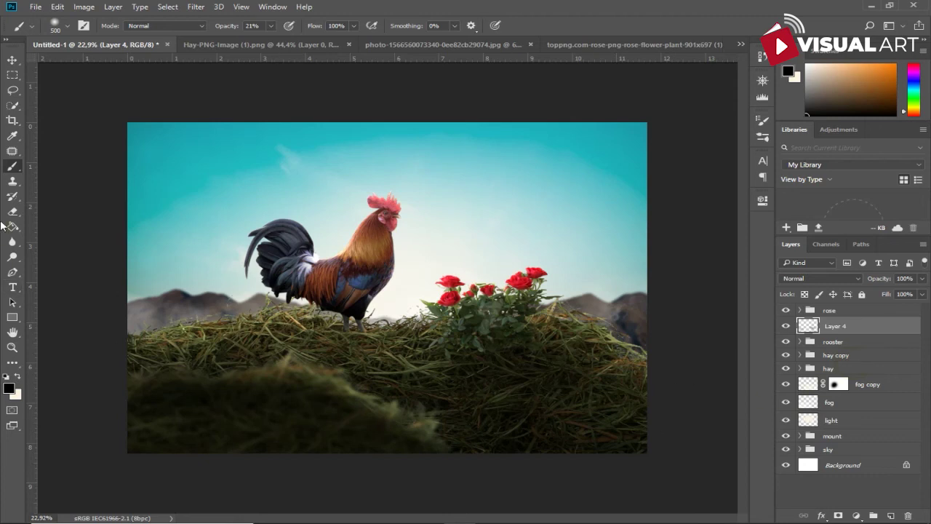
{"action": "left_click", "coordinate": [12, 60]}
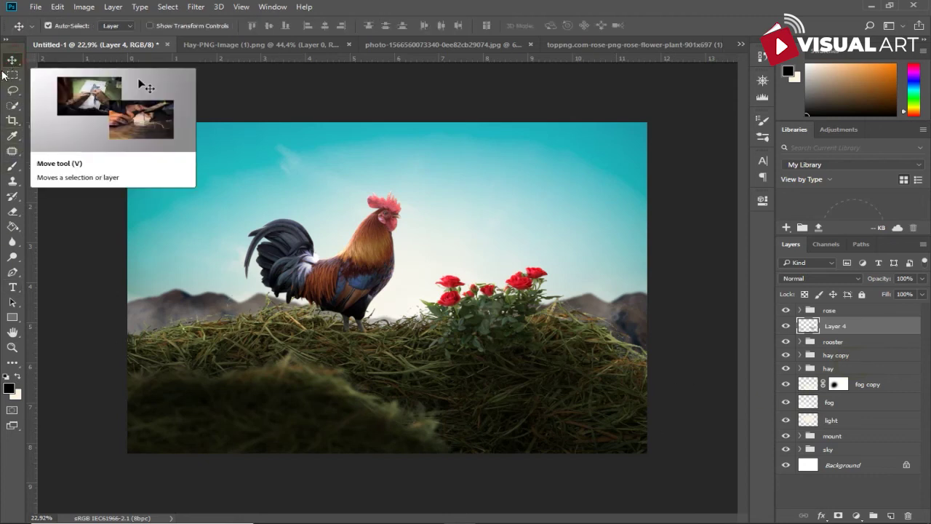
Scale the light layer up to 137%.
{"action": "left_click", "coordinate": [417, 258]}
{"action": "key", "text": "ctrl+t"}
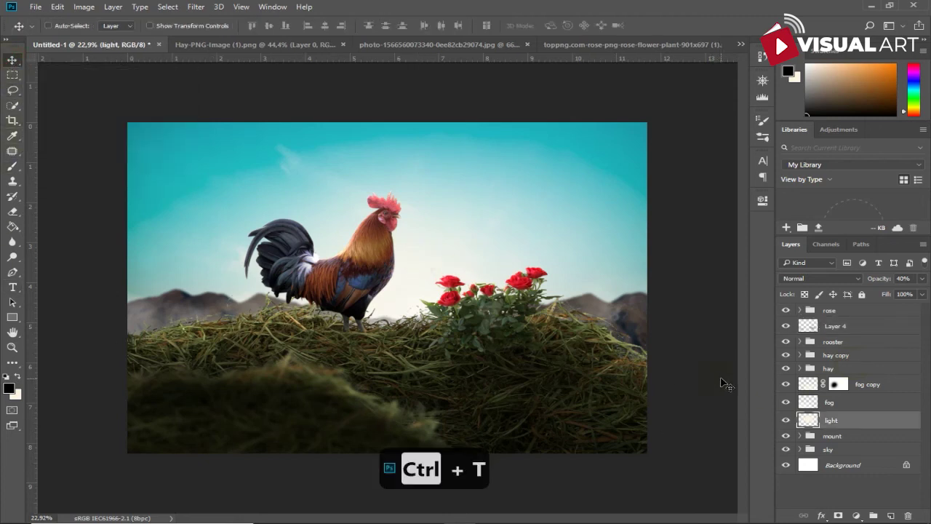
{"action": "left_click_drag", "start_coordinate": [670, 102], "coordinate": [800, 31]}
{"action": "key", "text": "Return"}
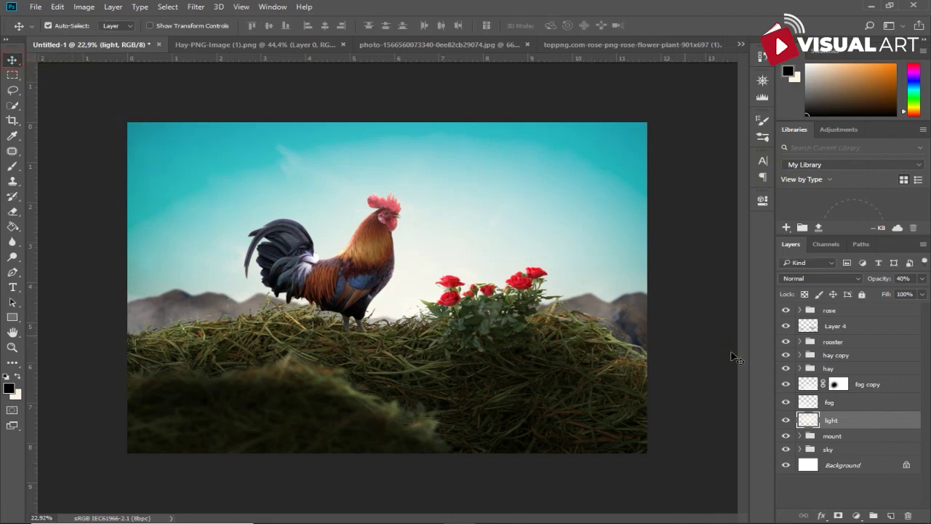
Stamp all visible layers into a new top Layer 5 and apply Camera Raw Filter to it.
{"action": "left_click", "coordinate": [887, 309]}
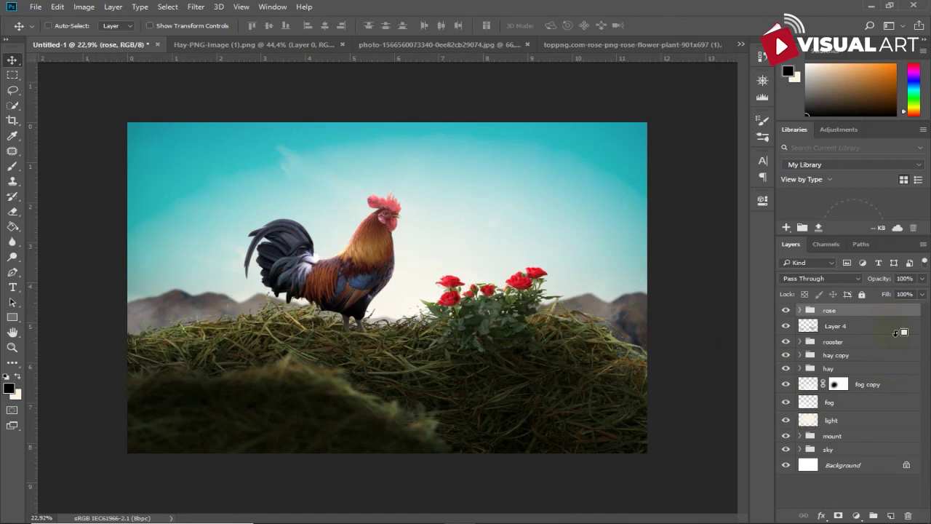
{"action": "key", "text": "ctrl+alt+shift+e"}
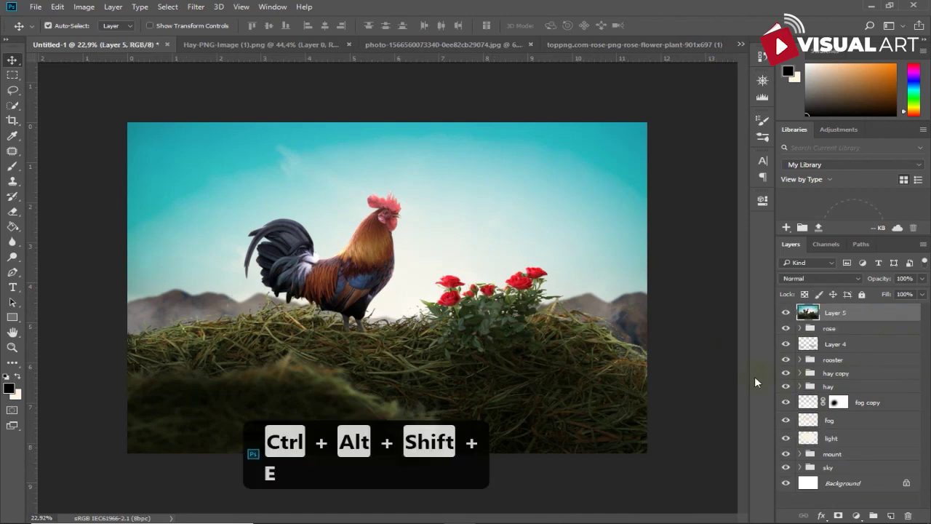
{"action": "left_click", "coordinate": [192, 9]}
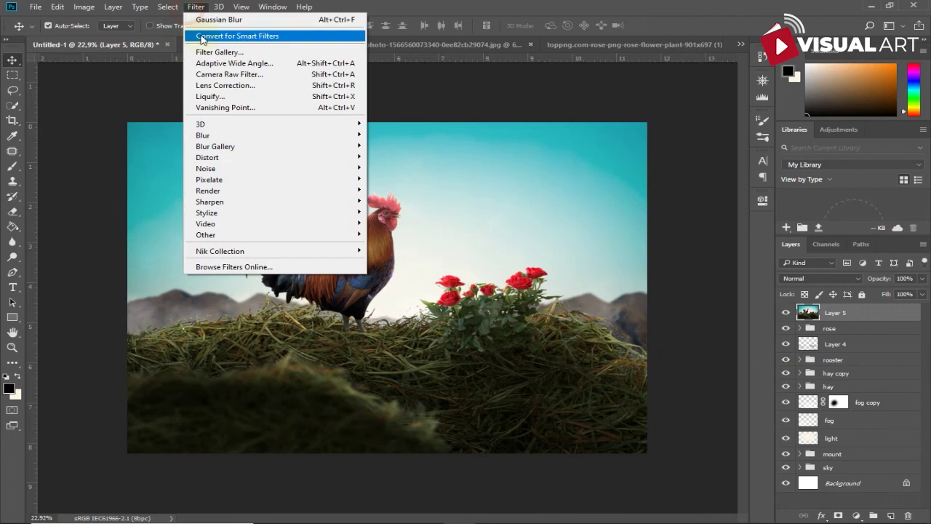
{"action": "left_click", "coordinate": [241, 75]}
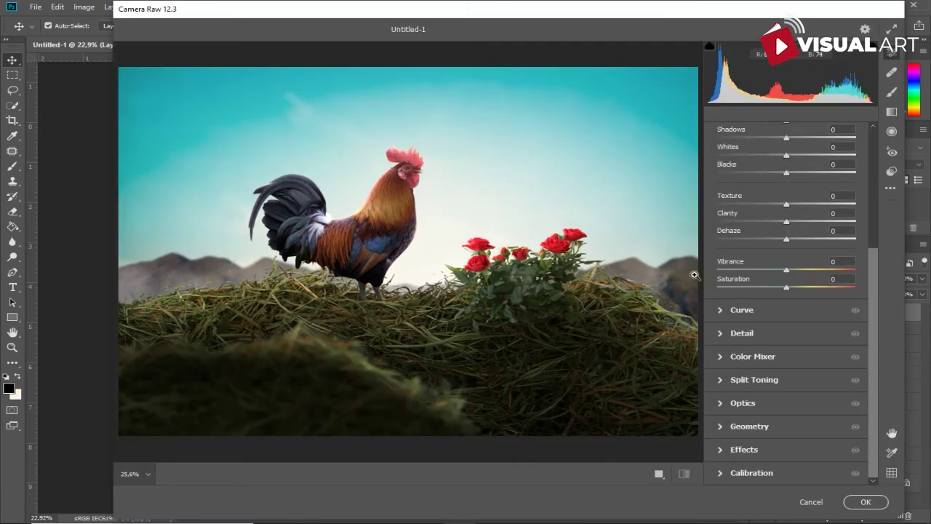
In Camera Raw's Basic panel, set Tint to −2, leaving Temperature essentially unchanged.
{"action": "scroll", "coordinate": [776, 257], "scroll_direction": "up", "scroll_amount": 3}
{"action": "scroll", "coordinate": [782, 251], "scroll_direction": "up", "scroll_amount": 2}
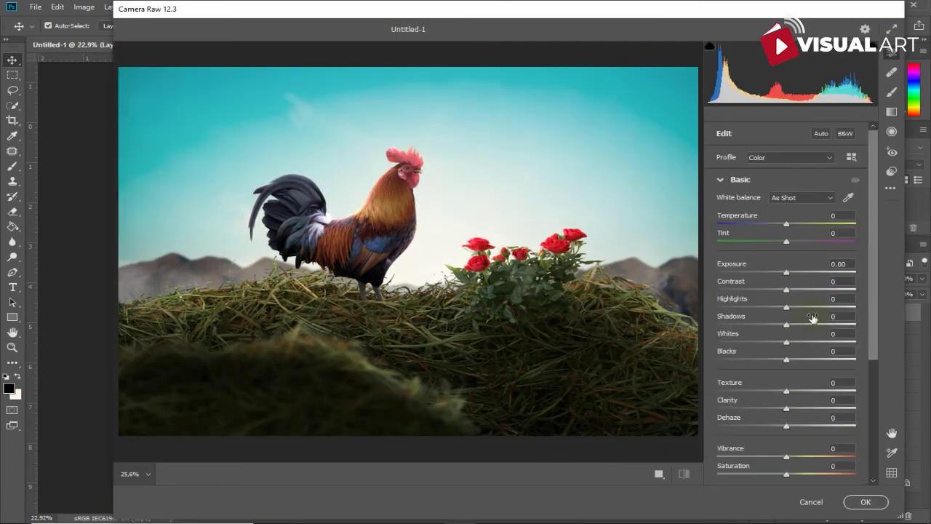
{"action": "left_click_drag", "start_coordinate": [786, 225], "coordinate": [791, 225]}
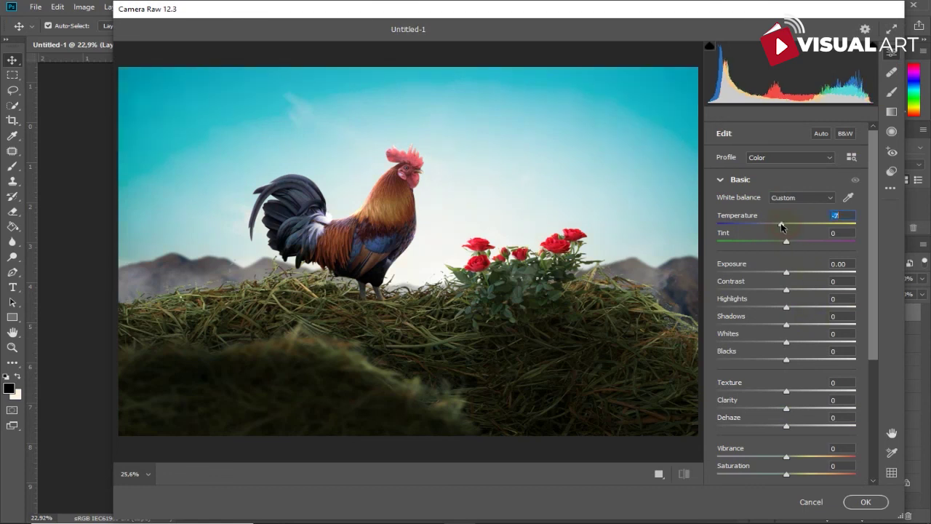
{"action": "double_click", "coordinate": [790, 225]}
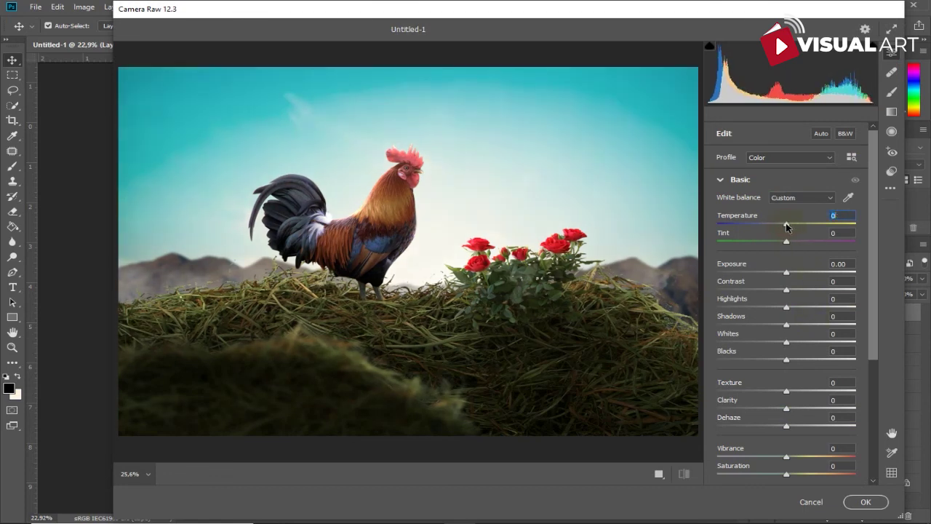
{"action": "left_click", "coordinate": [787, 242]}
{"action": "mouse_move", "coordinate": [788, 244]}
{"action": "left_mouse_down"}
{"action": "mouse_move", "coordinate": [784, 251]}
{"action": "mouse_move", "coordinate": [789, 224]}
{"action": "left_mouse_up"}
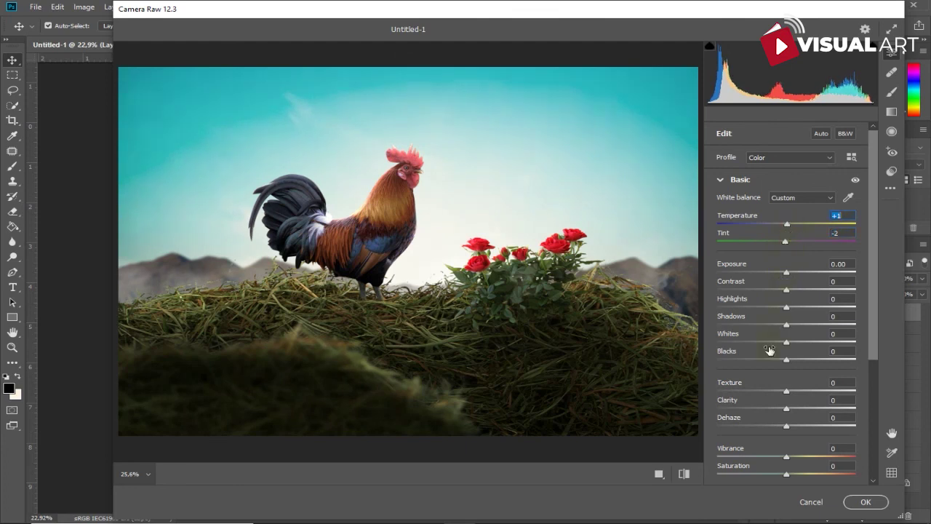
Raise Clarity to +12 and Contrast to +4, keeping Dehaze at 0.
{"action": "mouse_move", "coordinate": [785, 408]}
{"action": "left_mouse_down"}
{"action": "mouse_move", "coordinate": [806, 410]}
{"action": "mouse_move", "coordinate": [794, 408]}
{"action": "left_mouse_up"}
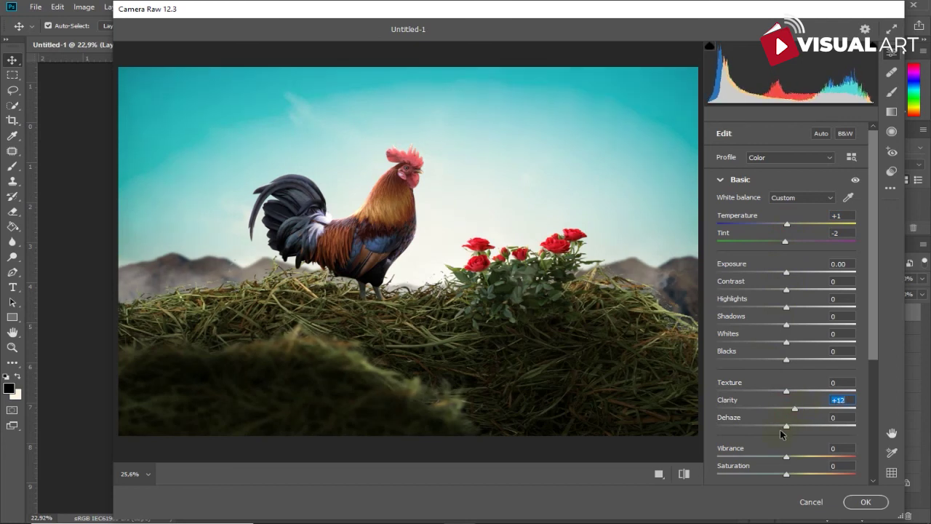
{"action": "mouse_move", "coordinate": [785, 426]}
{"action": "left_mouse_down"}
{"action": "mouse_move", "coordinate": [803, 426]}
{"action": "mouse_move", "coordinate": [749, 427]}
{"action": "left_mouse_up"}
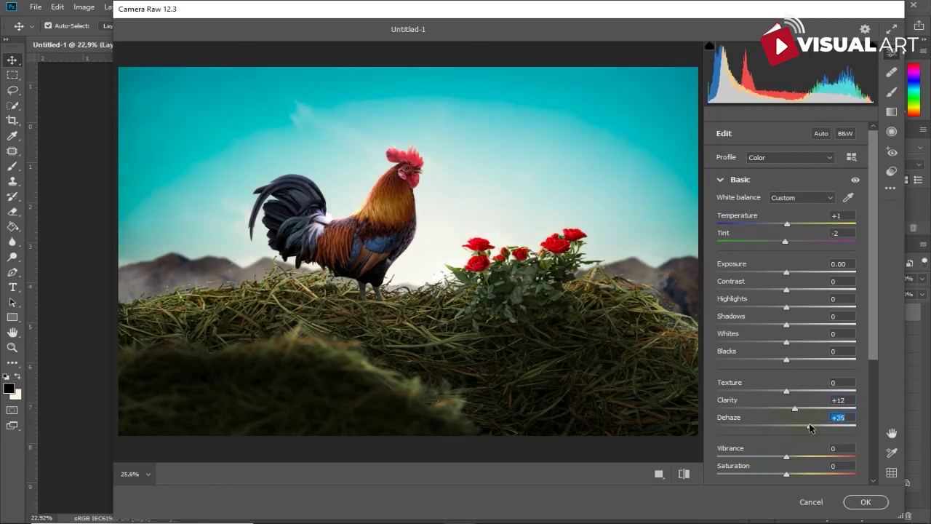
{"action": "key", "text": "ctrl+z"}
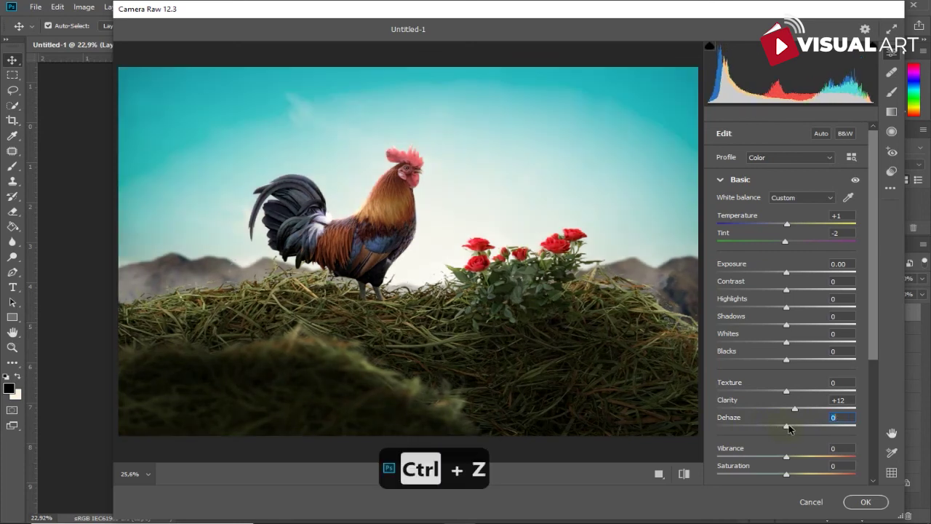
{"action": "left_click_drag", "start_coordinate": [787, 290], "coordinate": [791, 298]}
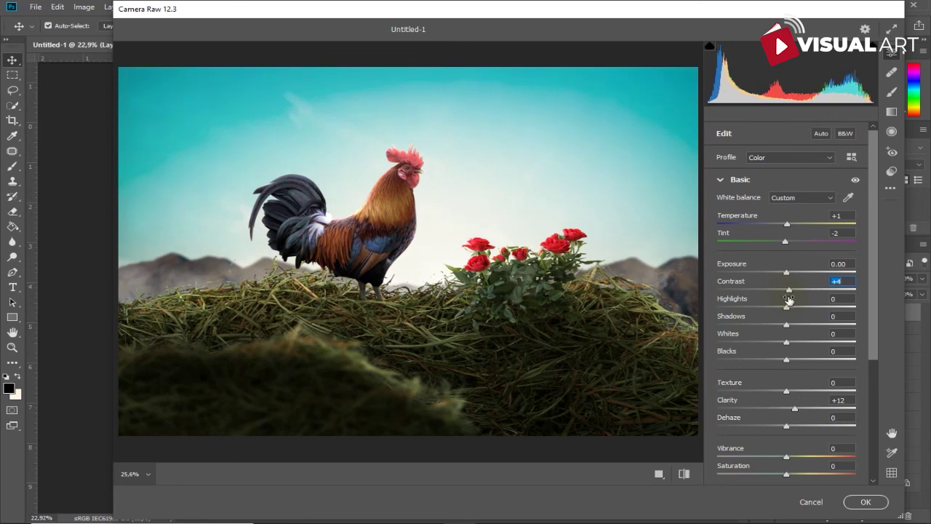
{"action": "scroll", "coordinate": [762, 435], "scroll_direction": "down", "scroll_amount": 3}
{"action": "scroll", "coordinate": [763, 435], "scroll_direction": "down", "scroll_amount": 2}
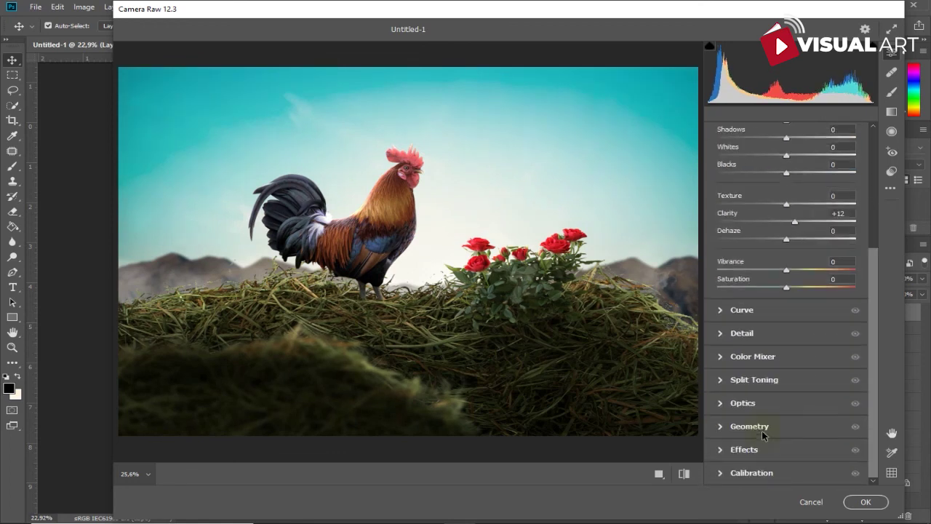
Set Camera Raw Detail noise reduction to 15 and commit the Camera Raw grading to Layer 5.
{"action": "left_click", "coordinate": [746, 333]}
{"action": "left_click_drag", "start_coordinate": [718, 278], "coordinate": [801, 277]}
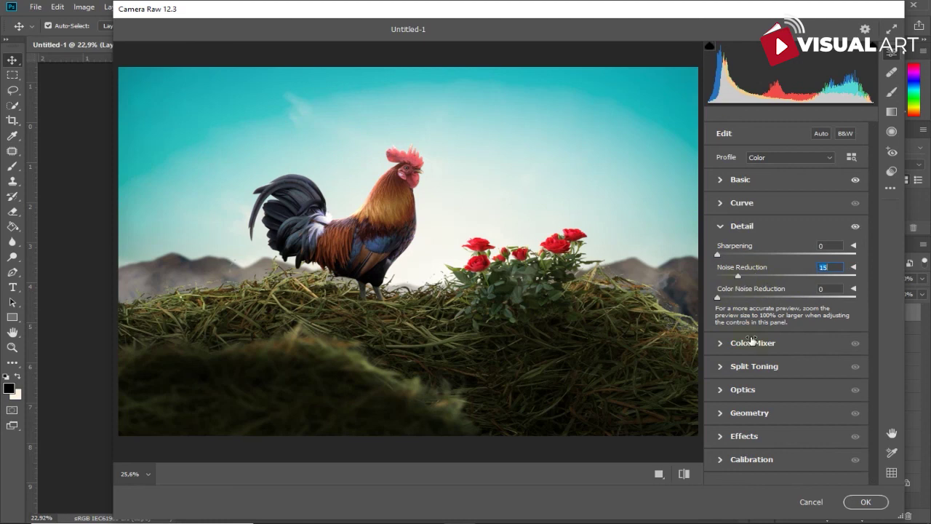
{"action": "left_click", "coordinate": [866, 502]}
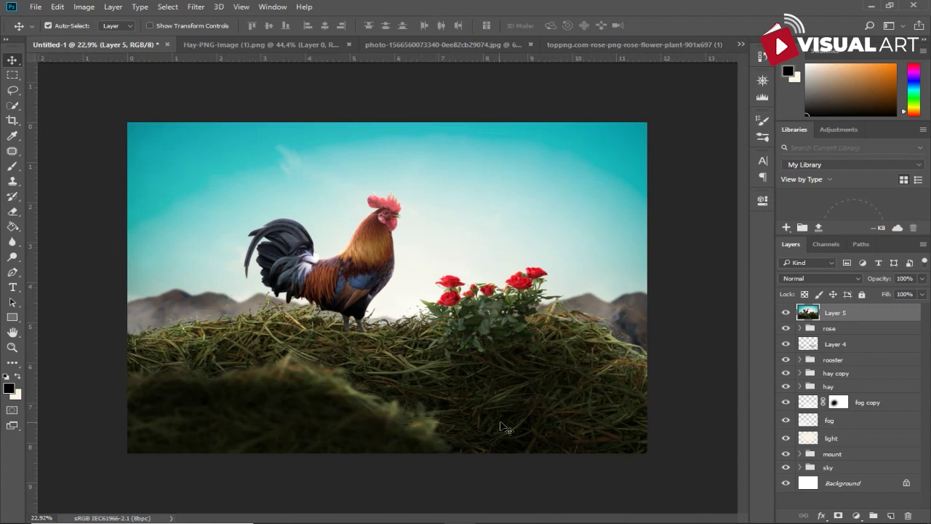
Apply Color Efex Pro 4's Glamour Glow filter with Glow 27% and Saturation -29%.
{"action": "left_click", "coordinate": [193, 8]}
{"action": "mouse_move", "coordinate": [221, 251]}
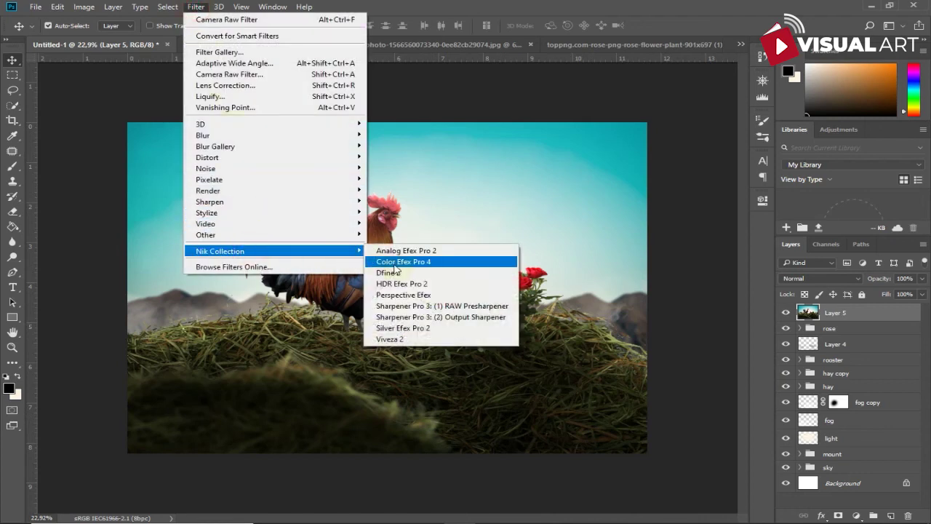
{"action": "left_click", "coordinate": [519, 369]}
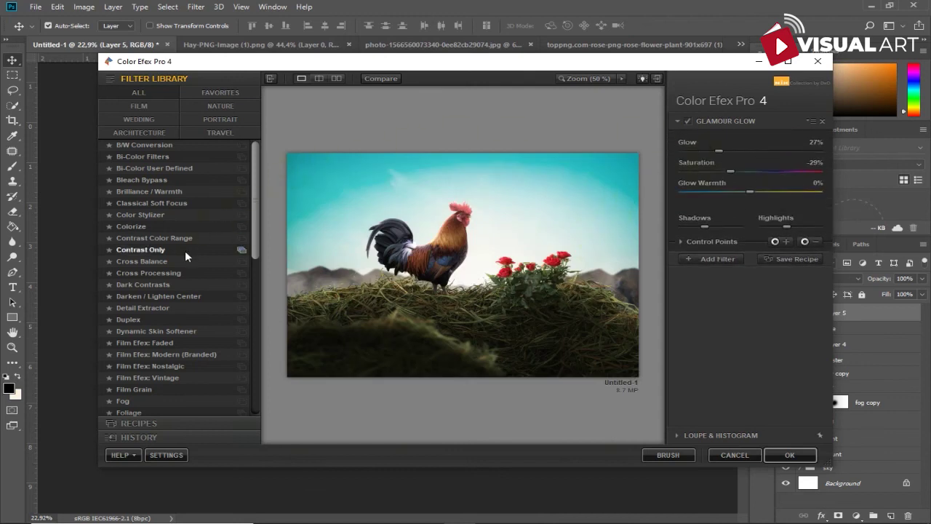
{"action": "scroll", "coordinate": [177, 356], "scroll_direction": "down", "scroll_amount": 1}
{"action": "scroll", "coordinate": [176, 361], "scroll_direction": "down", "scroll_amount": 3}
{"action": "scroll", "coordinate": [175, 361], "scroll_direction": "down", "scroll_amount": 1}
{"action": "left_click", "coordinate": [173, 356]}
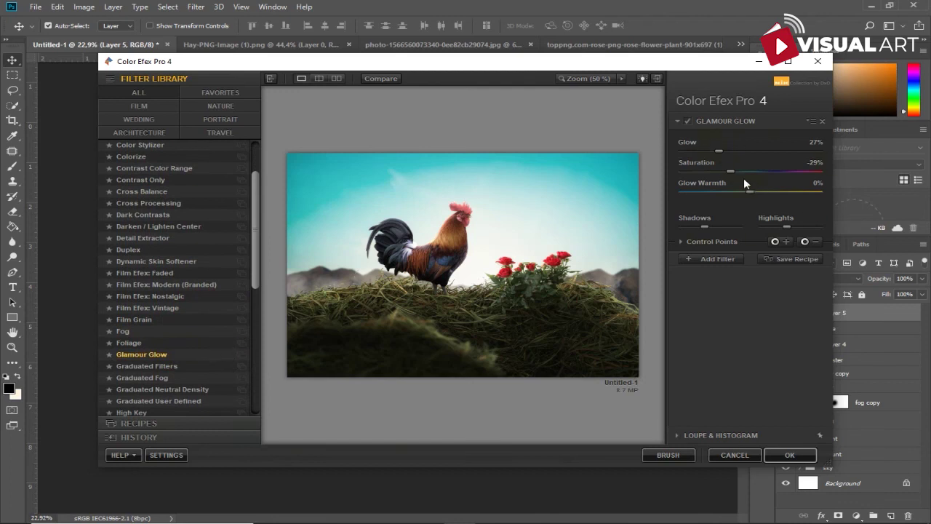
{"action": "left_click", "coordinate": [775, 456]}
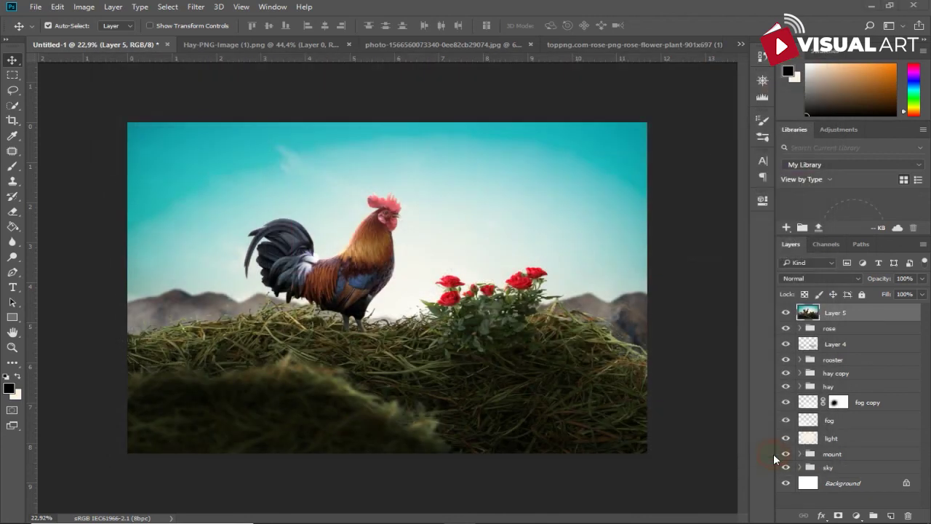